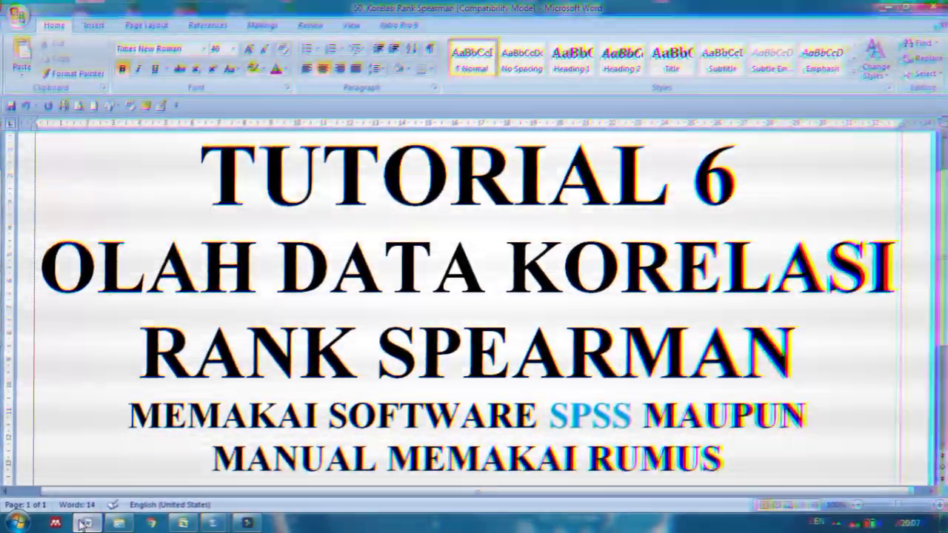
Switch to the Excel worksheet and review the Pengalaman Kerja (X) and Prestasi Kerja (Y) headings and the rows for all respondents
left_click(183, 523)
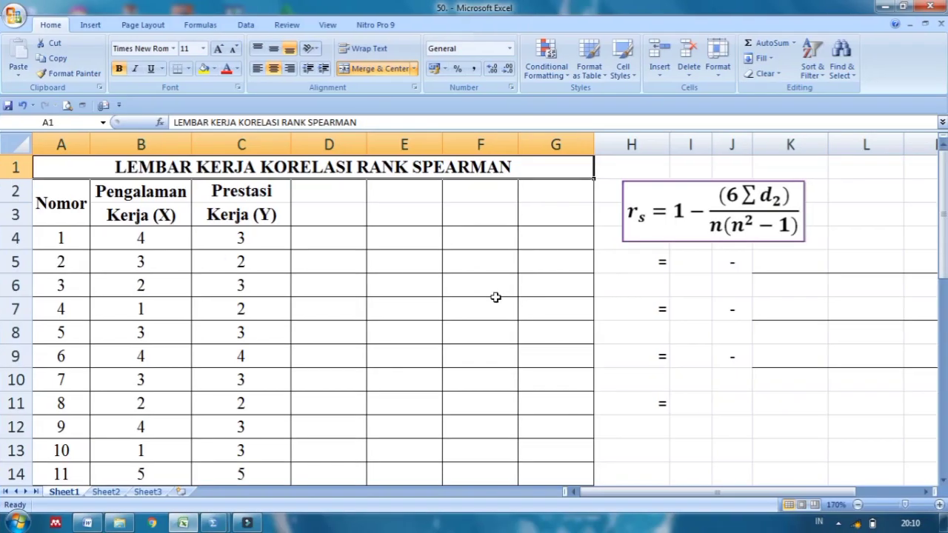
left_click(132, 196)
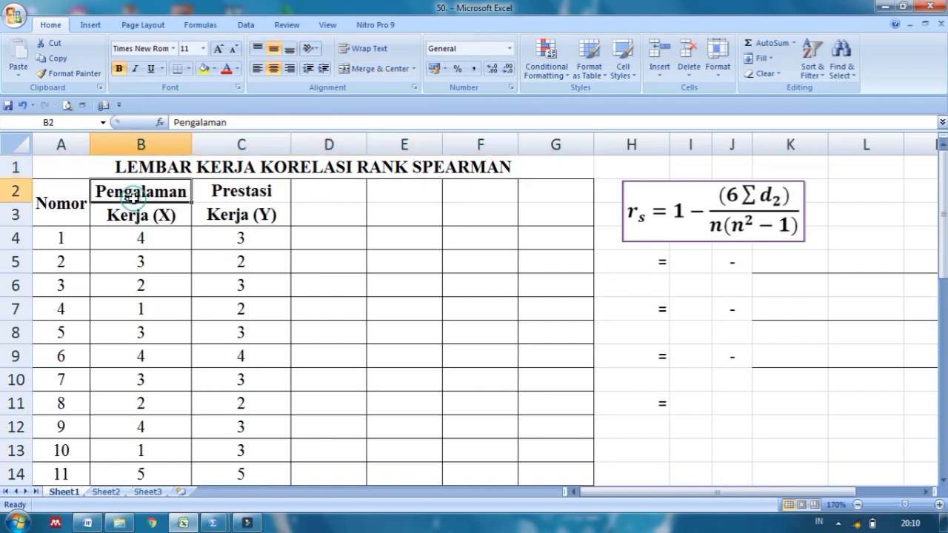
key("Down")
key("Left")
key("Right")
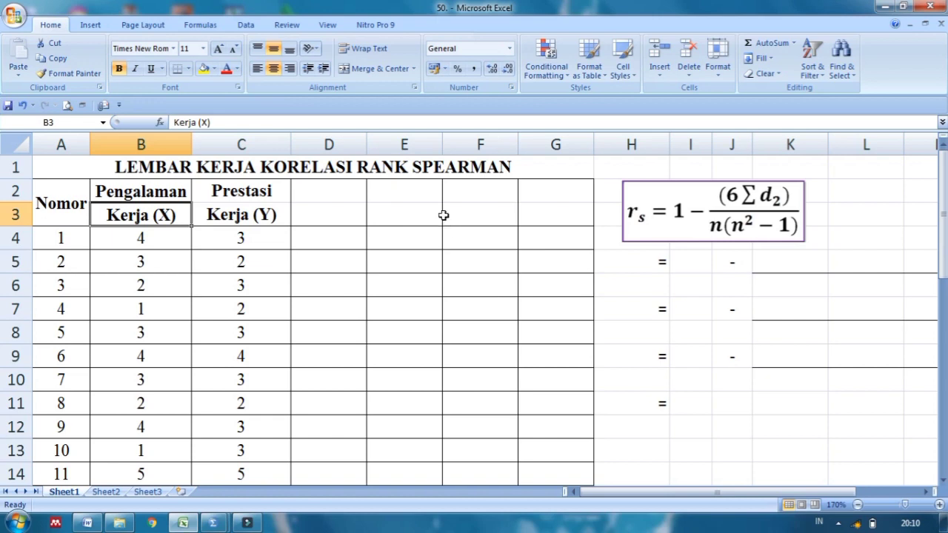
key("Right")
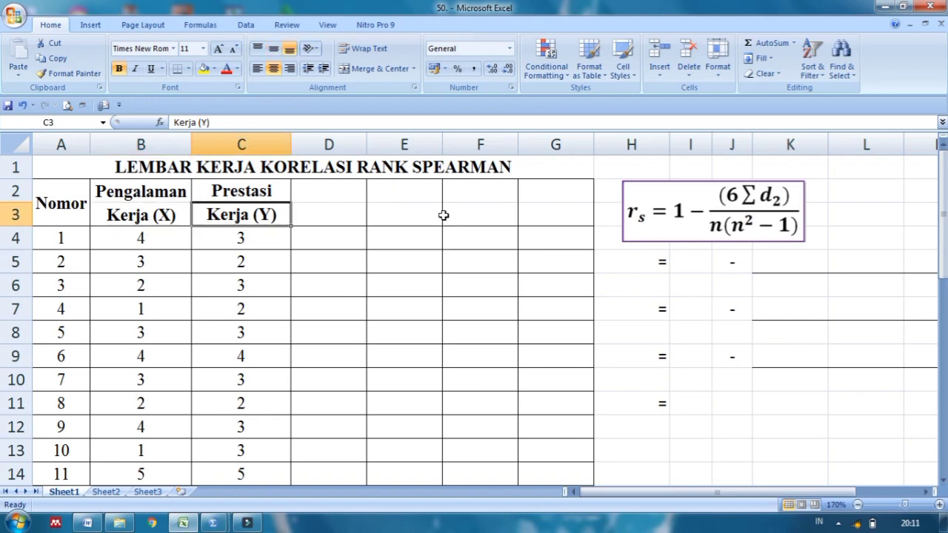
key("Left")
key("Left")
key("Down")
key("Down")
key("Down")
key("Down")
key("Down")
key("Down")
key("Down")
key("Down")
key("Down")
key("Down")
key("Down")
key("Down")
key("Down")
key("Down")
key("Down")
key("Down")
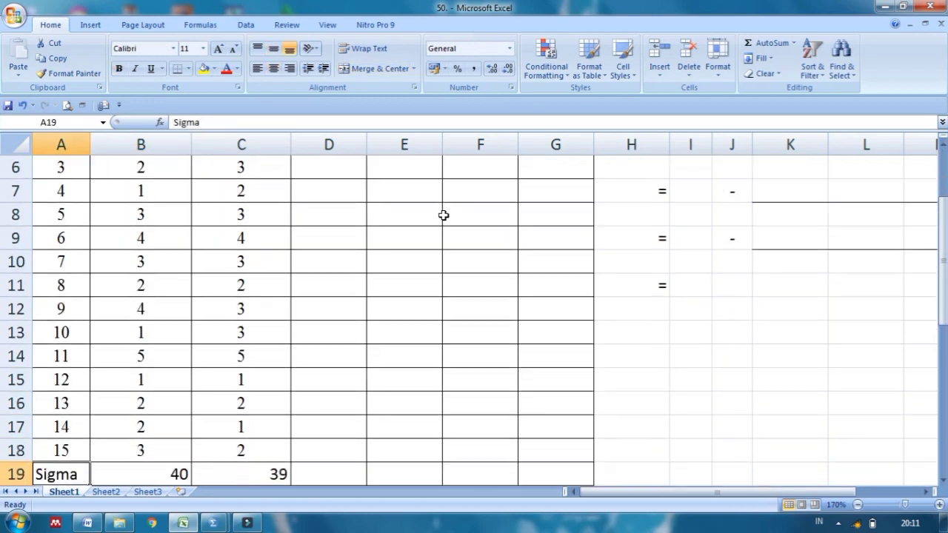
key("Up")
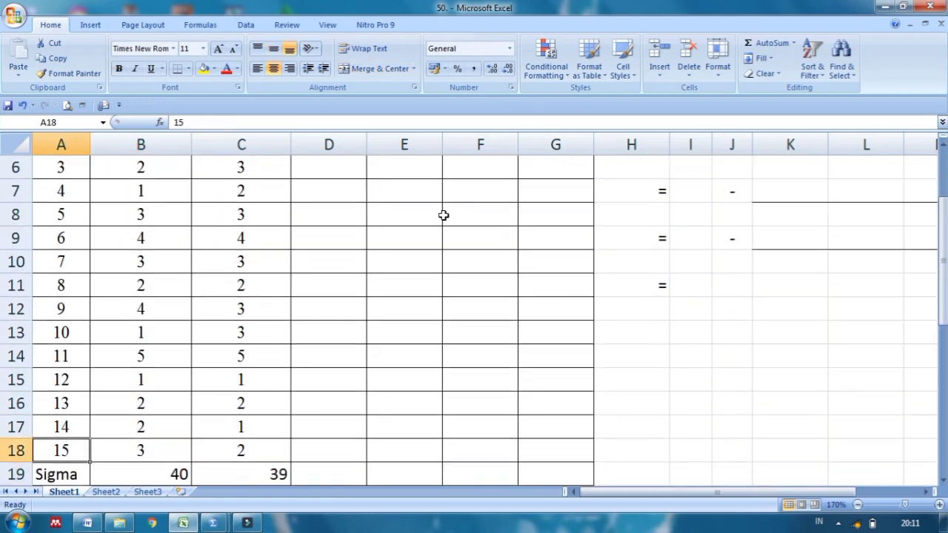
key("Up")
key("Up")
key("Up")
key("Up")
key("Up")
key("Up")
key("Up")
key("Up")
key("Up")
key("Up")
key("Up")
key("Up")
key("Up")
key("Up")
key("Up")
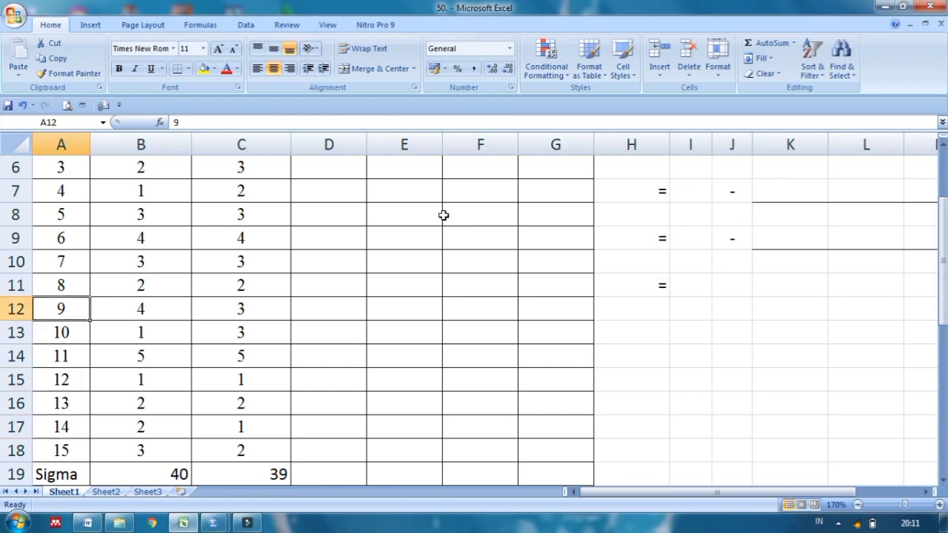
key("Down")
key("Right")
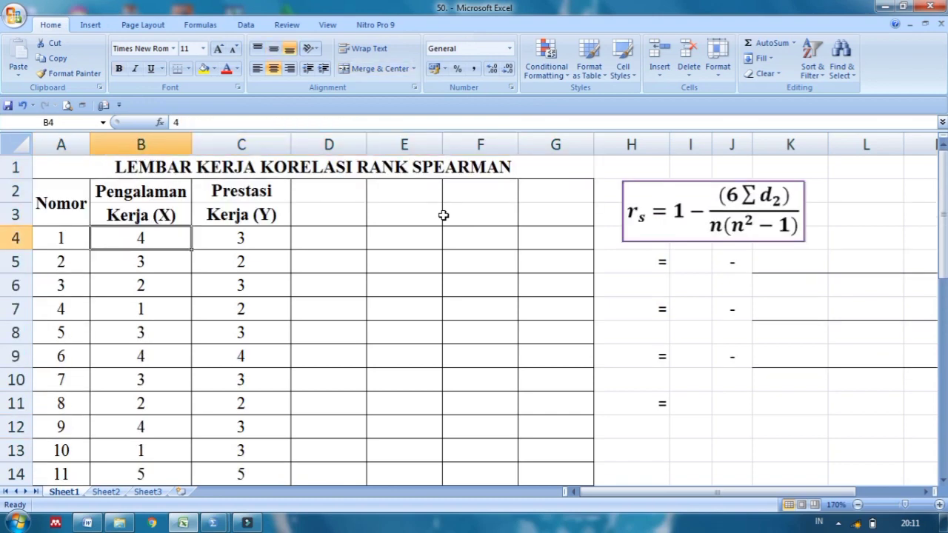
key("Right")
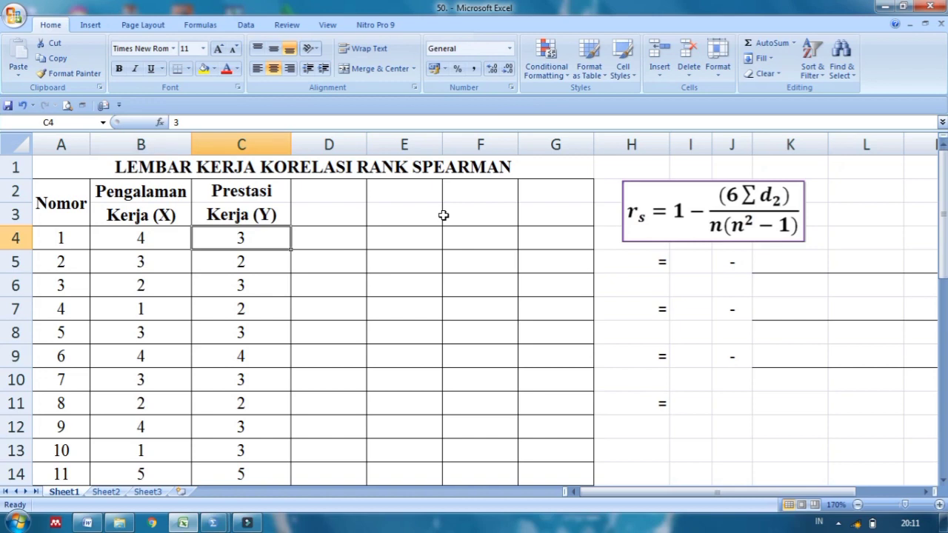
key("Left")
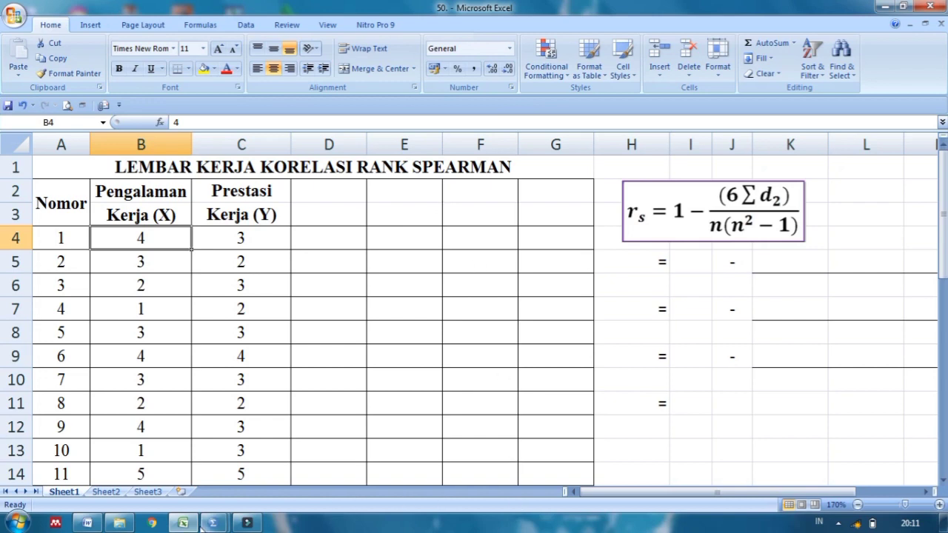
Switch to SPSS Statistics and define two variables named x and Y in the variable definitions
mouse_move(212, 524)
left_click(127, 462)
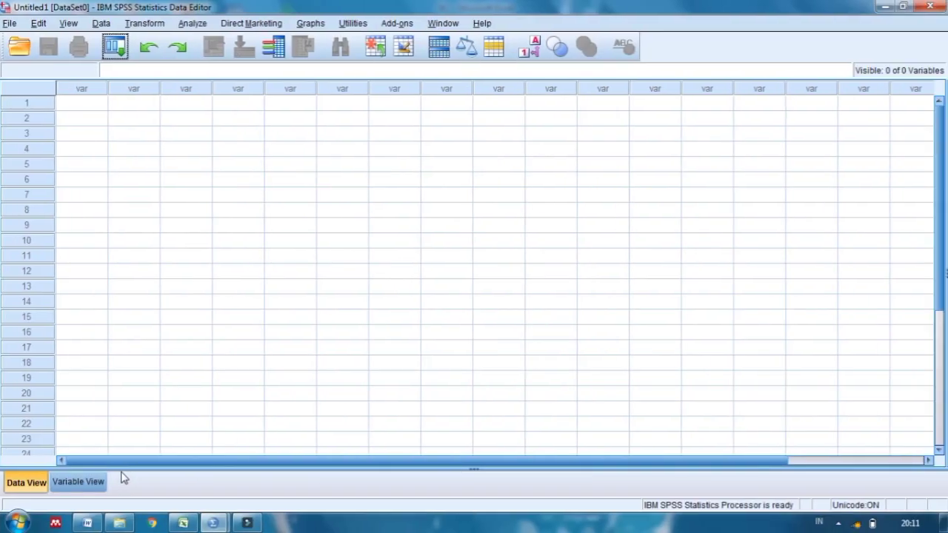
left_click(79, 483)
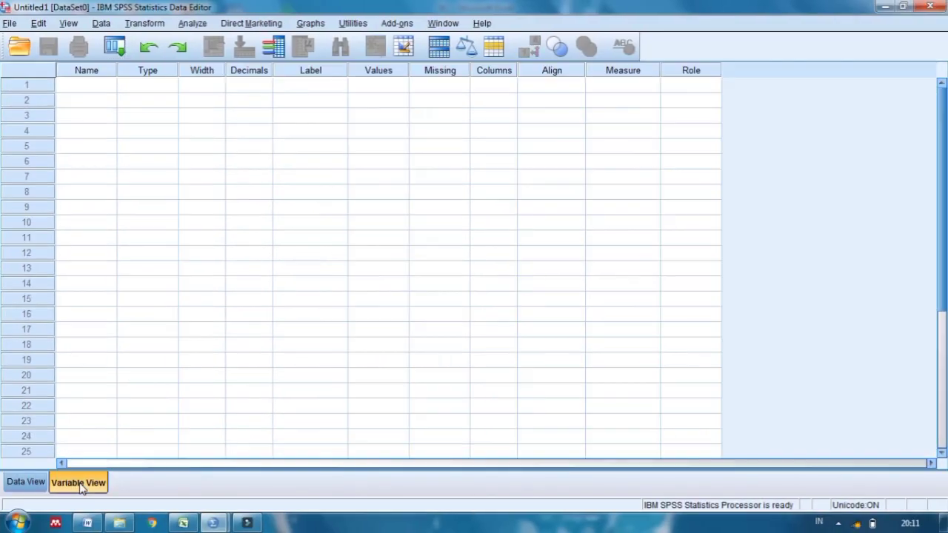
left_click(83, 87)
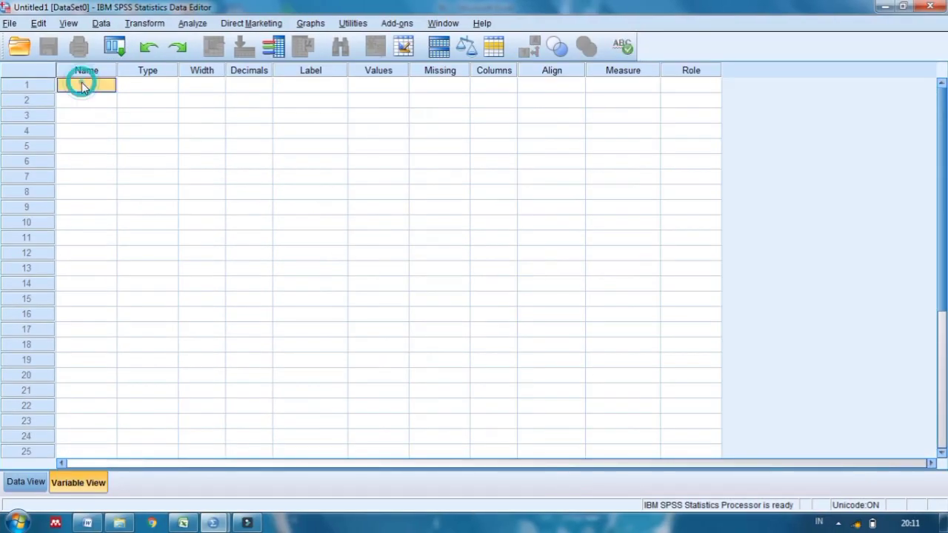
type("x")
key("Return")
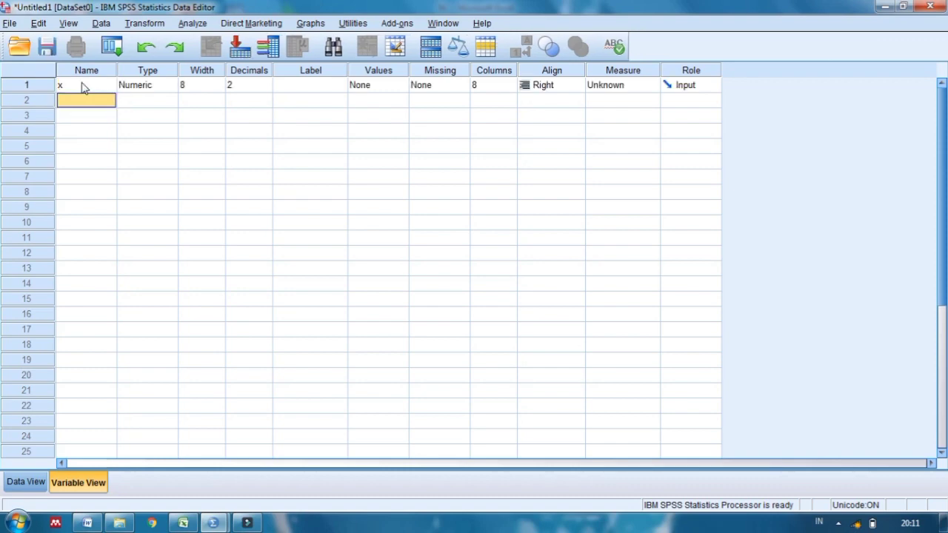
type("Y")
key("Return")
Set the number of decimals to 0 for both variables, x and Y
key("Up")
key("Right")
key("Right")
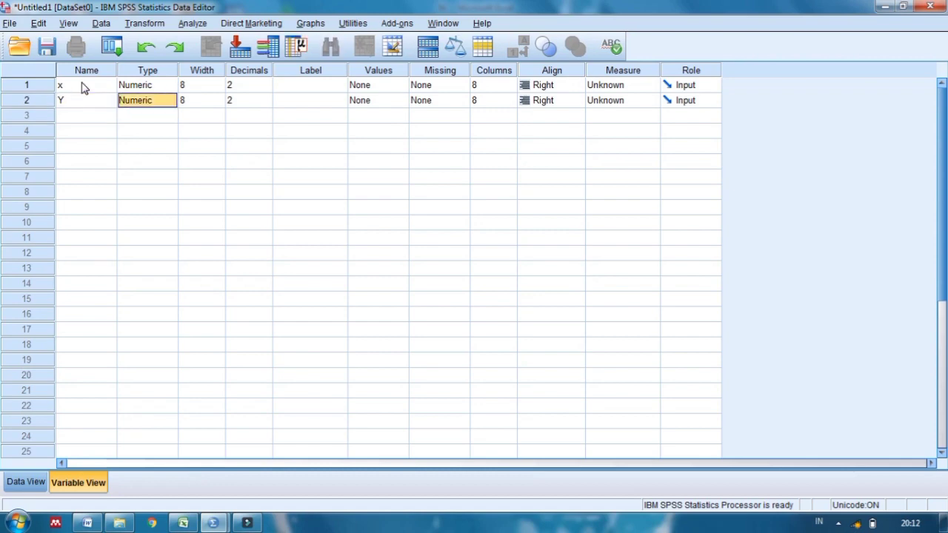
key("Right")
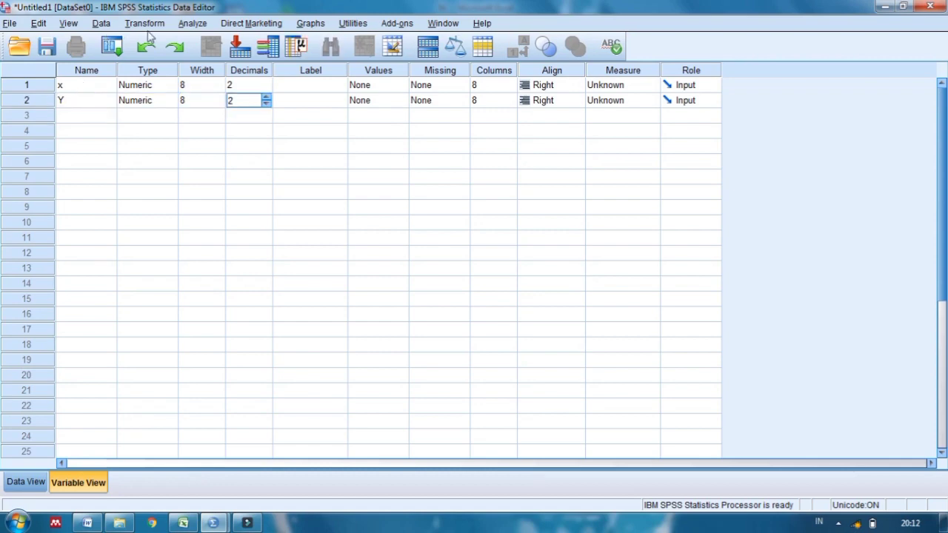
left_click(266, 83)
left_click(266, 83)
left_click(267, 88)
left_click(267, 88)
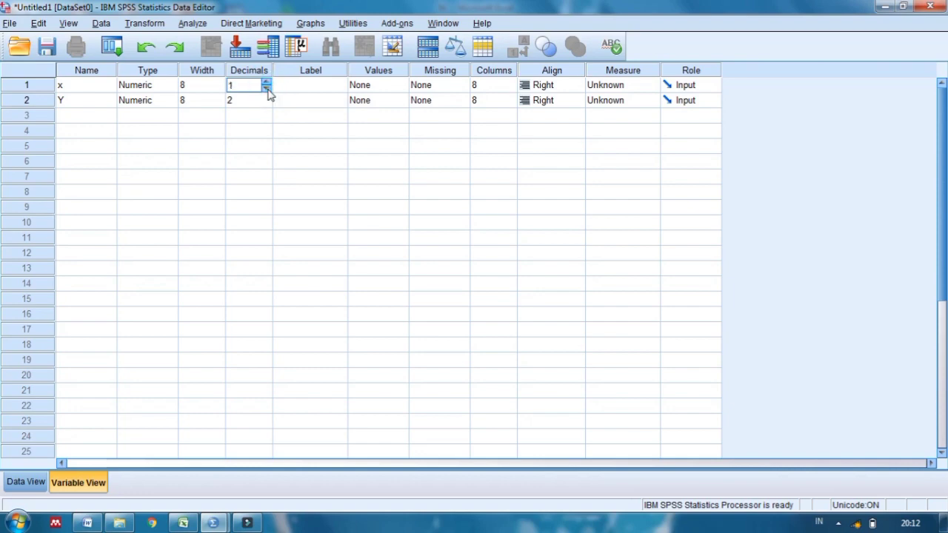
left_click(267, 88)
left_click(264, 106)
left_click(266, 104)
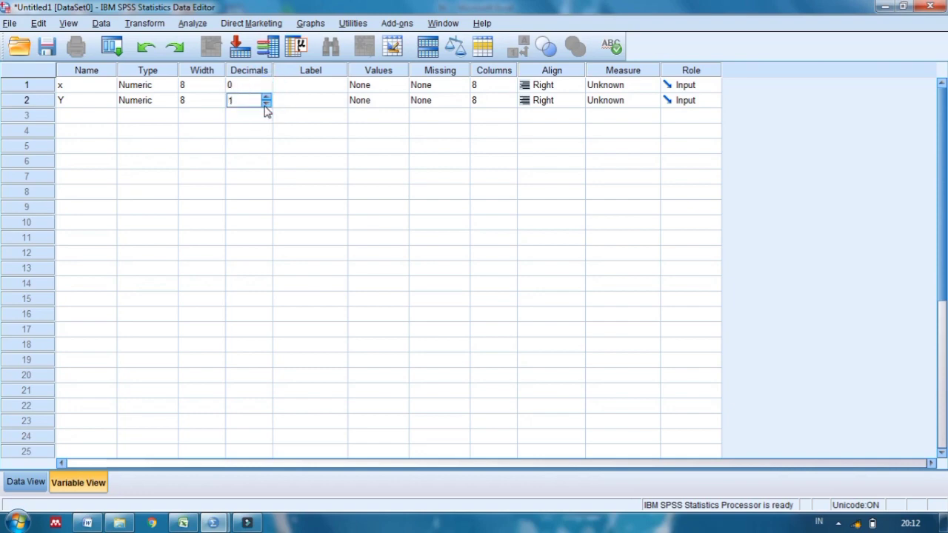
left_click(266, 103)
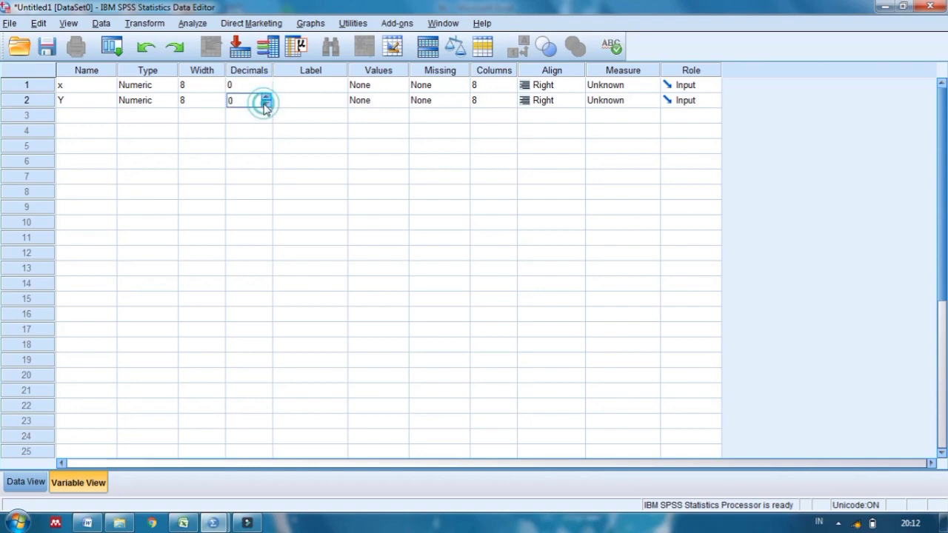
left_click(308, 87)
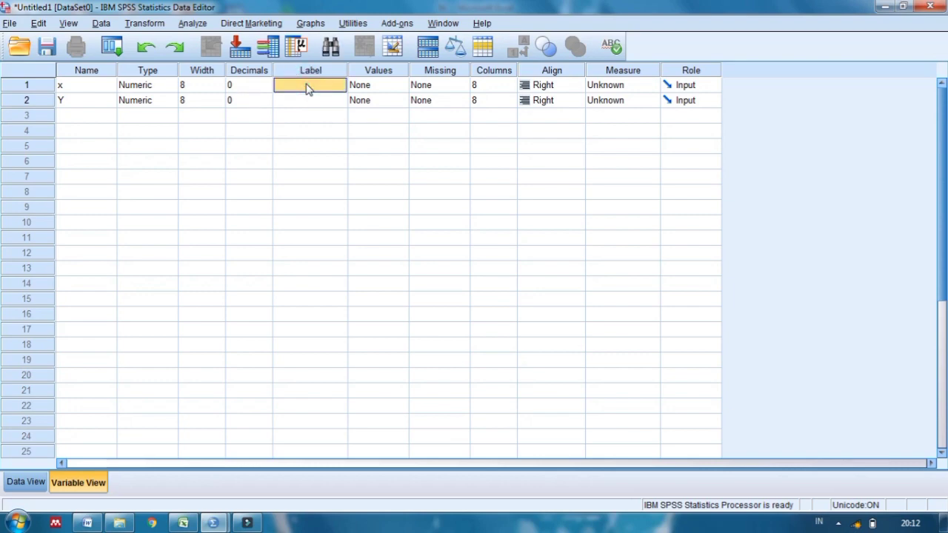
type("pENGALAMAN")
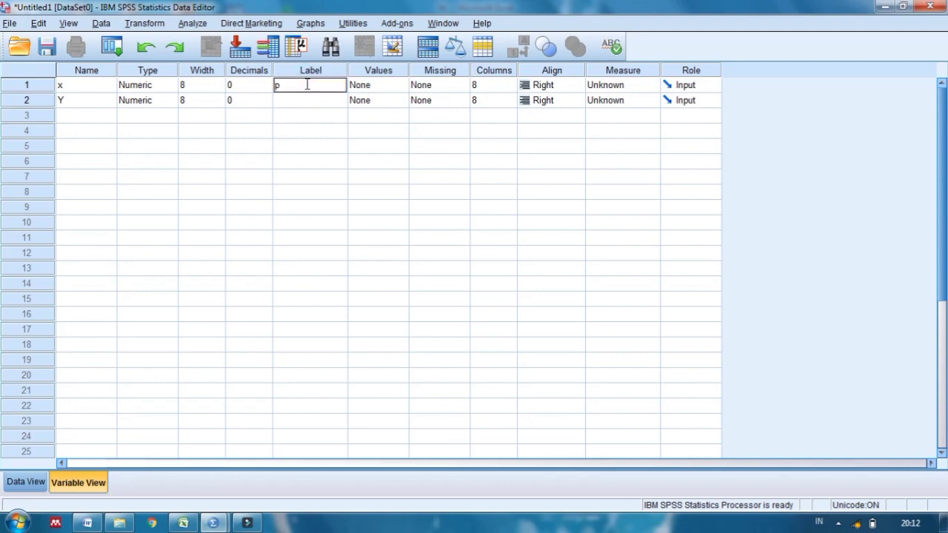
key("BackSpace")
key("BackSpace")
key("BackSpace")
key("BackSpace")
key("BackSpace")
key("BackSpace")
key("BackSpace")
key("BackSpace")
key("BackSpace")
key("BackSpace")
type("Pengalaman Kerja")
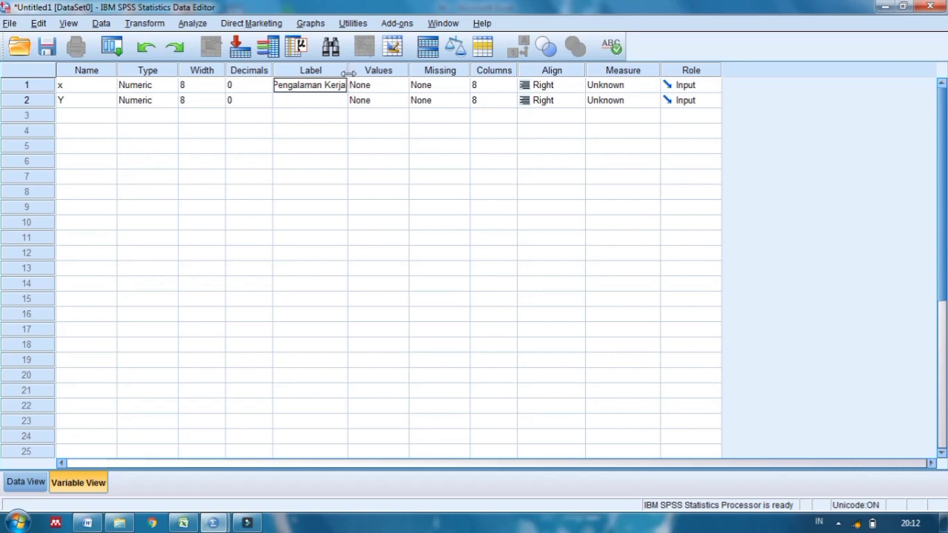
key("BackSpace")
key("BackSpace")
key("BackSpace")
key("BackSpace")
key("BackSpace")
key("BackSpace")
key("BackSpace")
key("BackSpace")
key("BackSpace")
key("BackSpace")
key("BackSpace")
key("BackSpace")
key("BackSpace")
key("BackSpace")
key("BackSpace")
key("BackSpace")
Label variable x "Pengalaman Kerja" and widen the Label column slightly so the text fits
type("Peng")
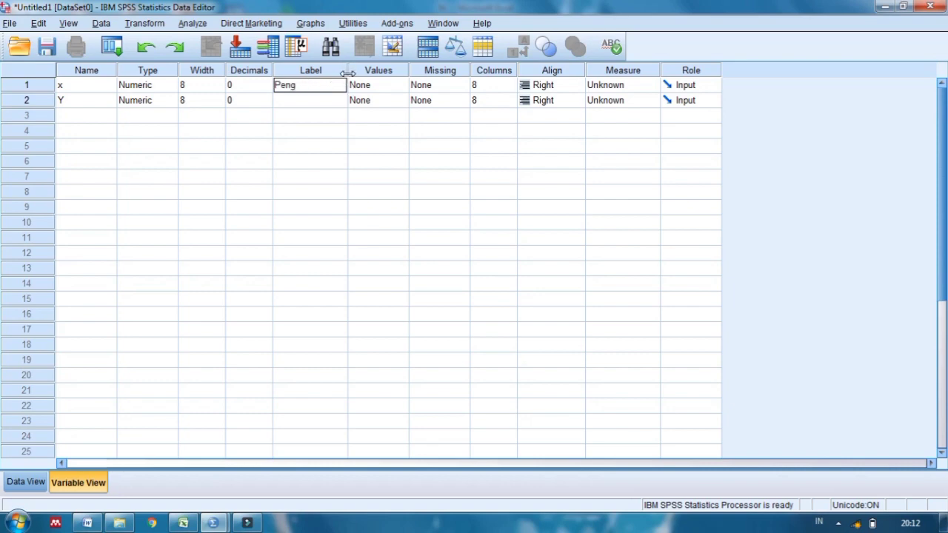
type("alaman Kerja")
left_click_drag(347, 73, 361, 72)
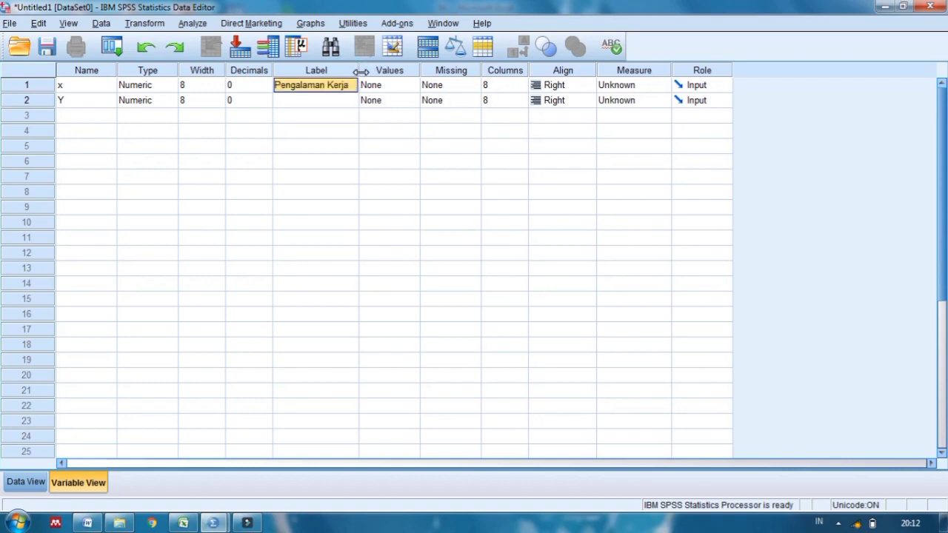
Label variable Y "Prestasi Kerja"
left_click(294, 101)
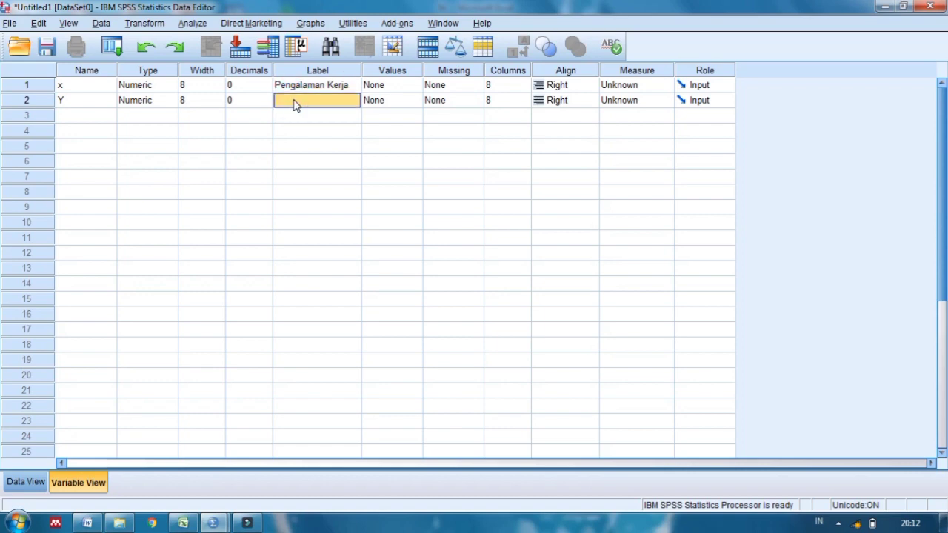
type("Prestasi")
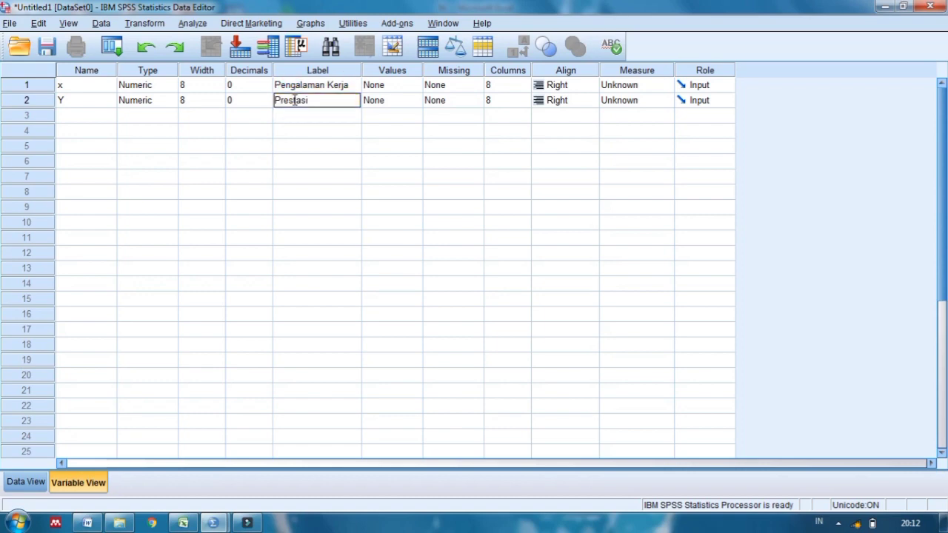
type(" Kerja")
key("Return")
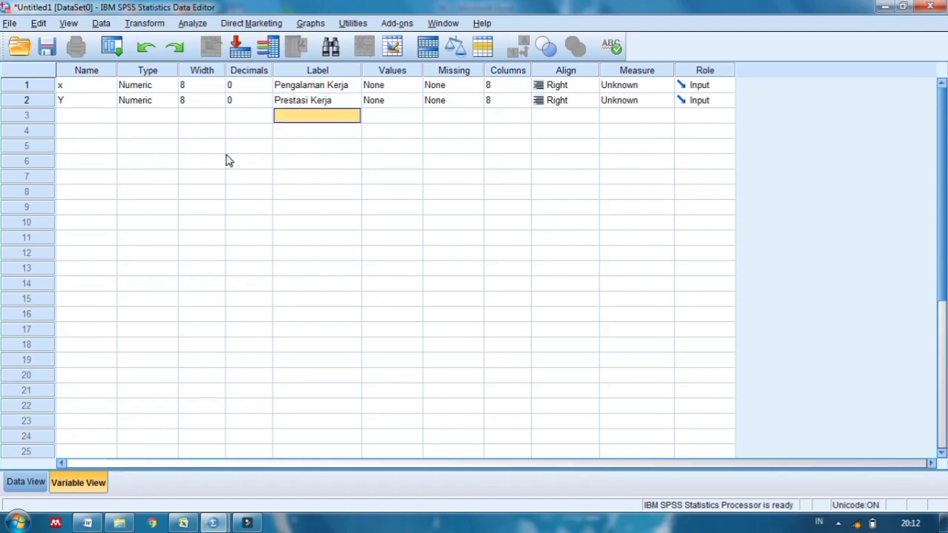
Show the SPSS data sheet, switch to the Excel worksheet and copy the X and Y values in B4:C18, leaving out the Sigma row
left_click(25, 482)
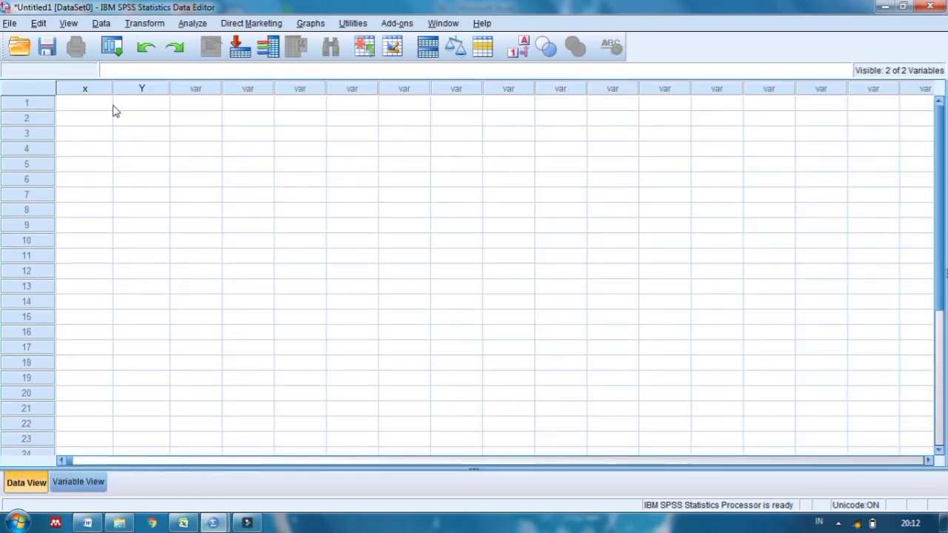
left_click(183, 524)
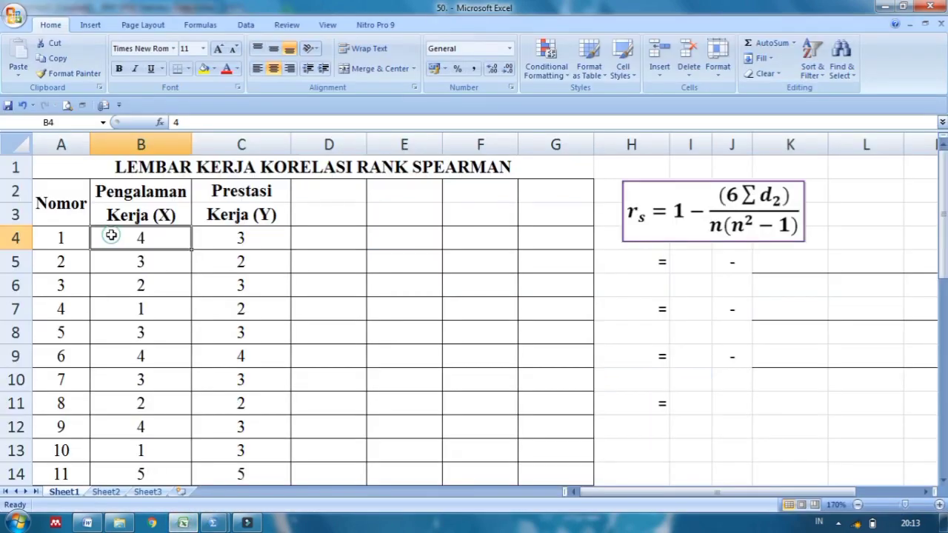
key("shift+Right")
key("shift+Down")
key("shift+Down")
key("shift+Down")
key("shift+Down")
key("shift+Down")
key("shift+Down")
key("shift+Down")
key("shift+Down")
key("shift+Down")
key("shift+Down")
key("shift+Down")
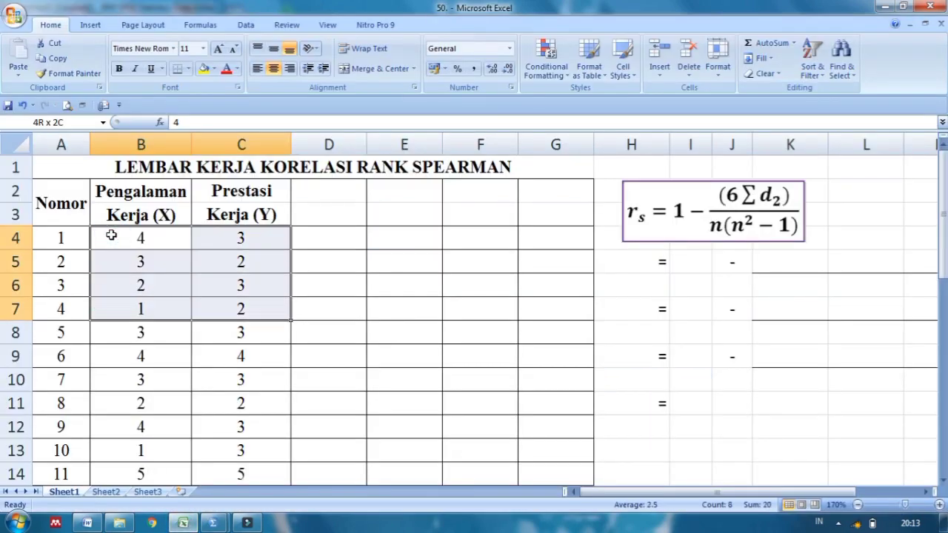
key("shift+Down")
key("shift+Down")
key("shift+Down")
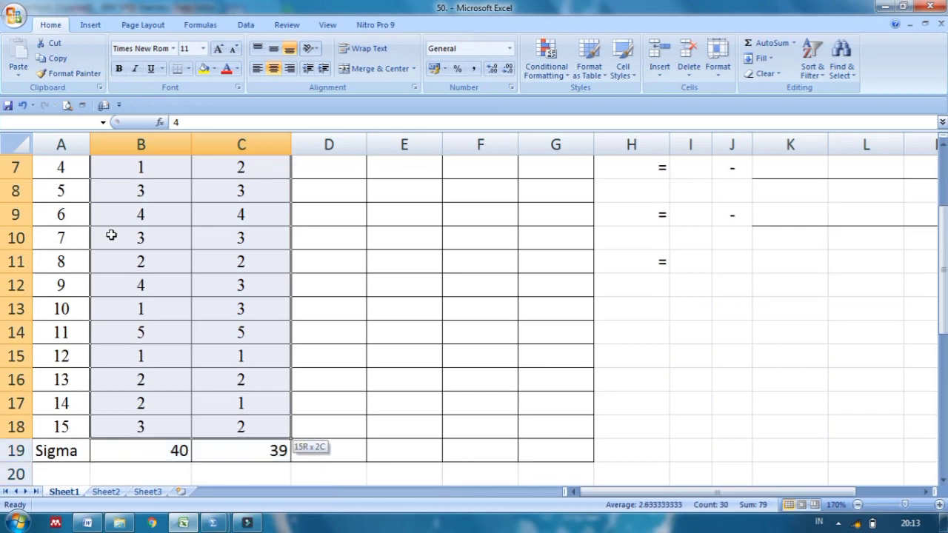
key("ctrl+c")
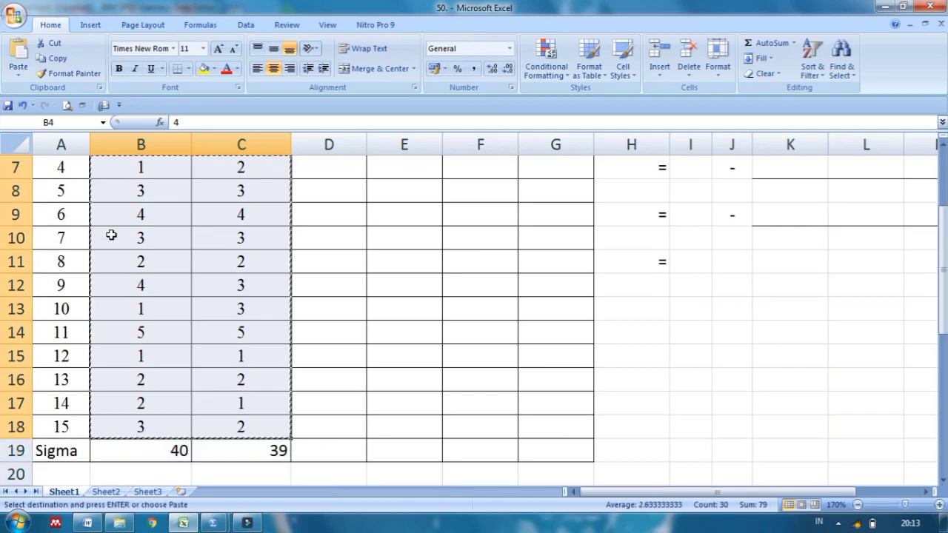
Return to SPSS and paste the copied values into the x and Y columns starting at row 1
left_click(214, 524)
left_click(126, 466)
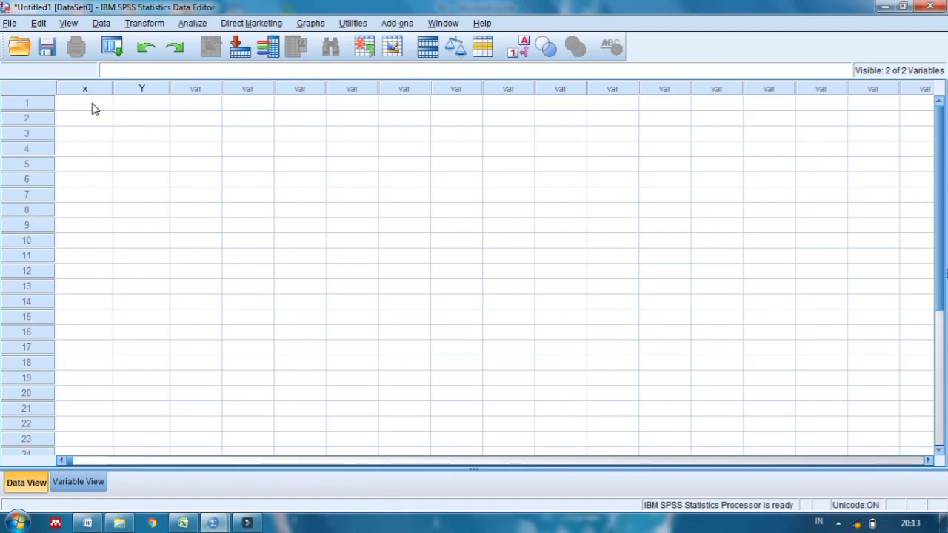
left_click(94, 109)
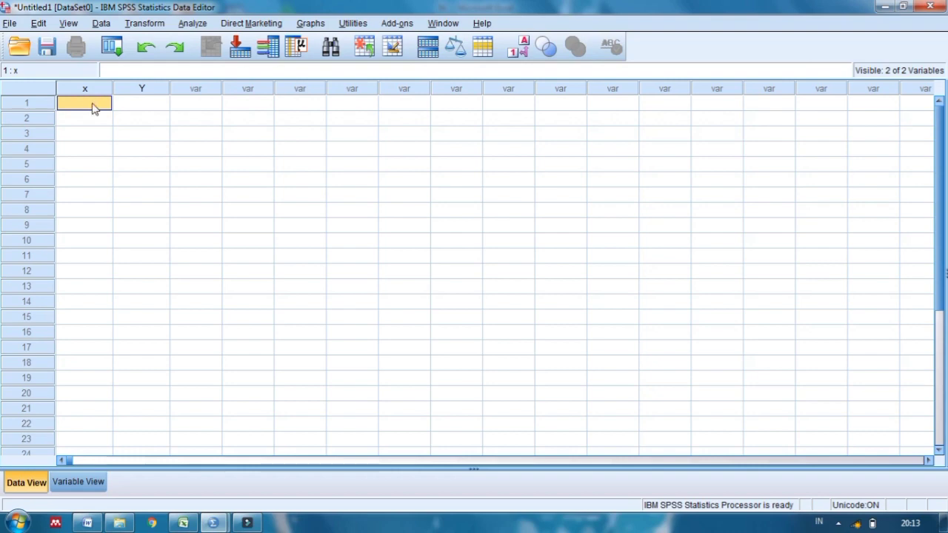
key("ctrl+v")
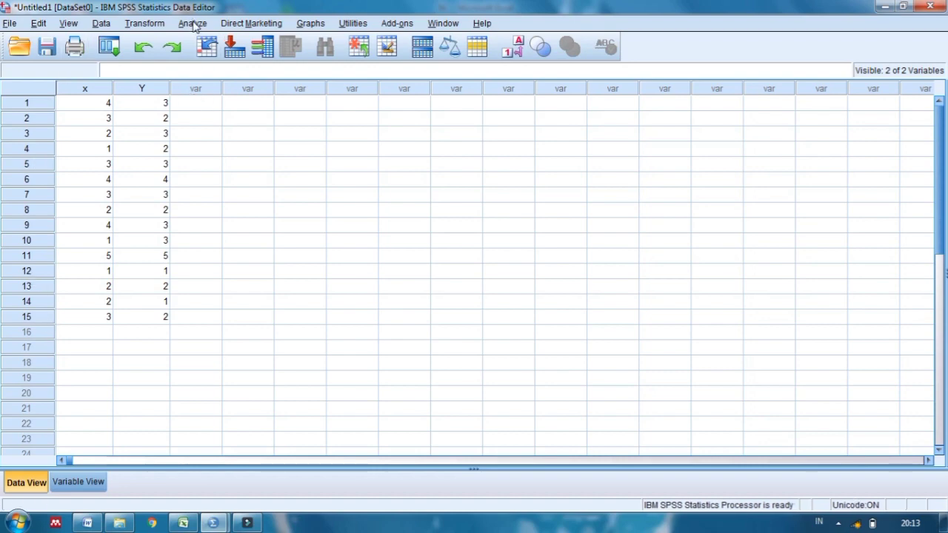
Start a bivariate correlation and add Pengalaman Kerja [x] and Prestasi Kerja [Y] as the analysis variables
left_click(193, 25)
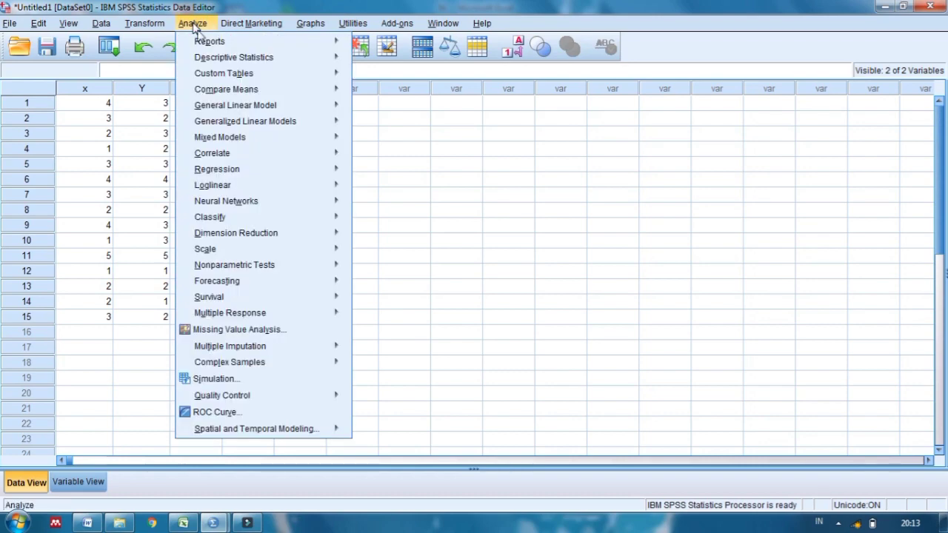
mouse_move(261, 162)
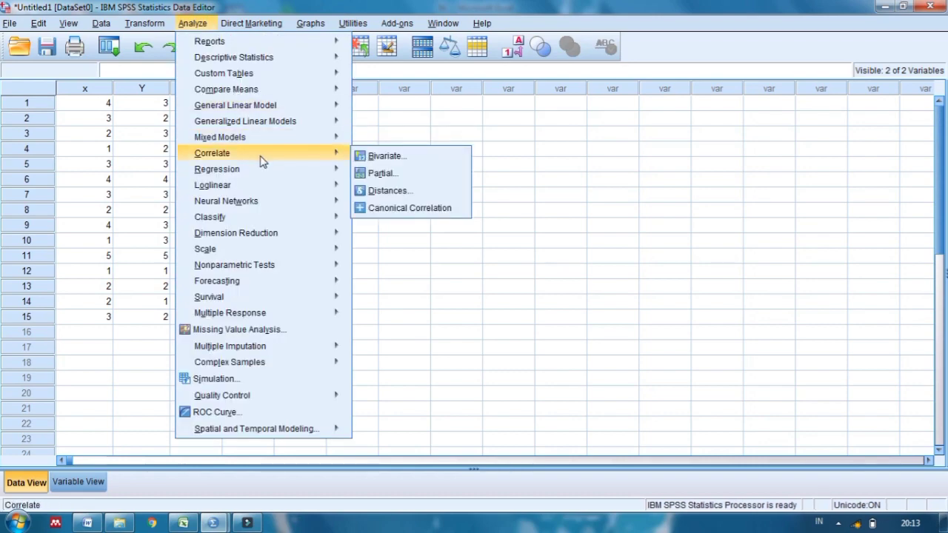
left_click(418, 154)
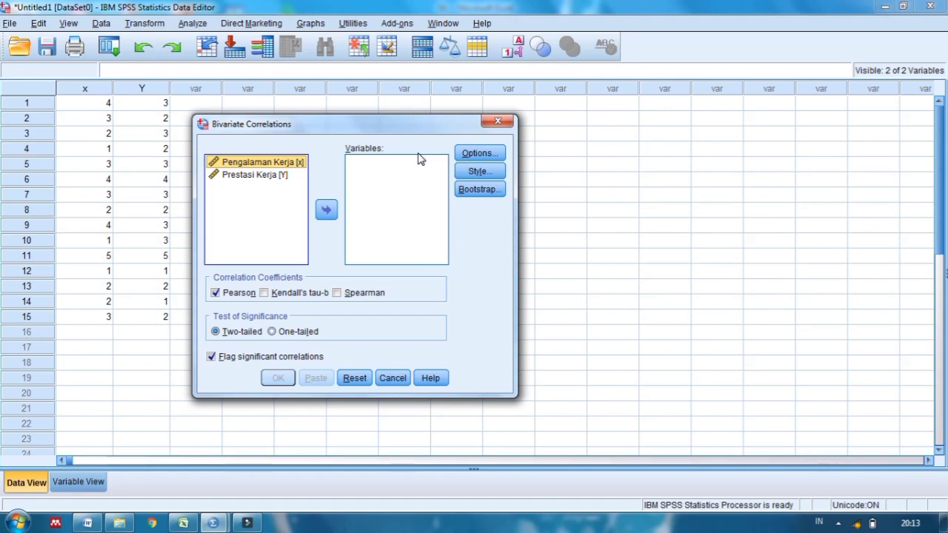
key("shift+Down")
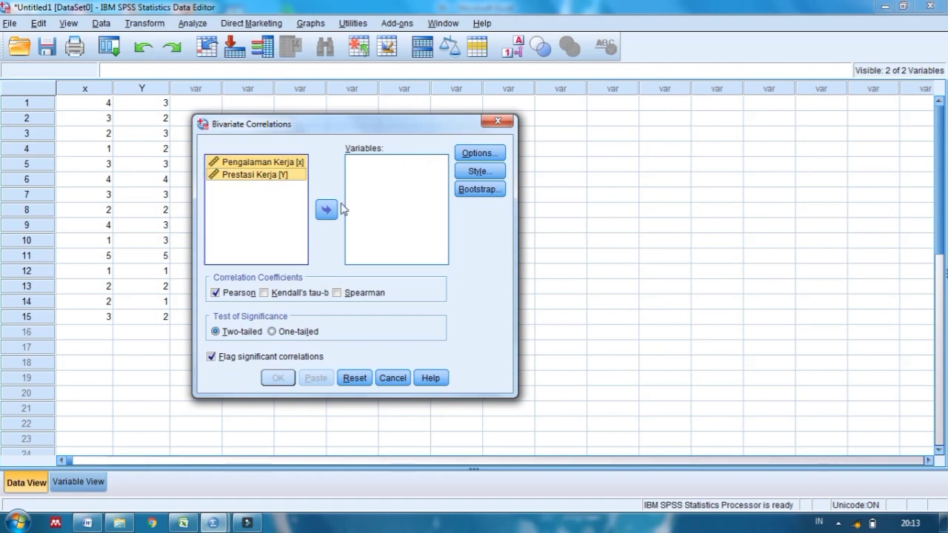
left_click(326, 212)
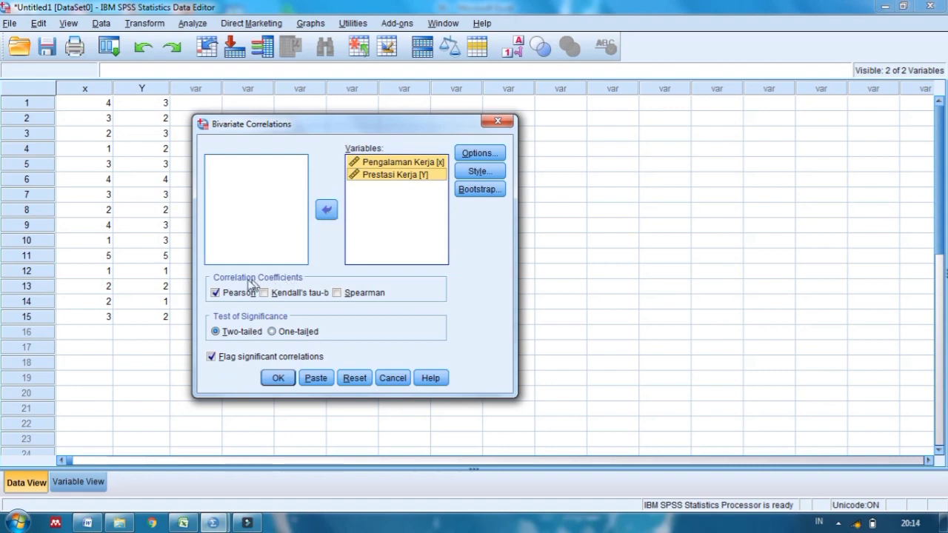
Choose the Spearman coefficient instead of Pearson, set the test of significance to one-tailed and run the correlation
left_click(337, 293)
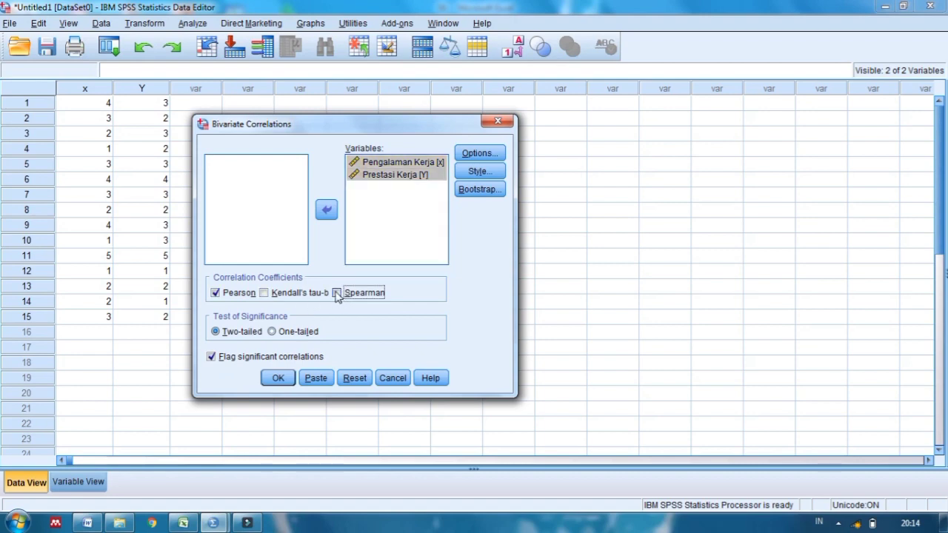
left_click(215, 294)
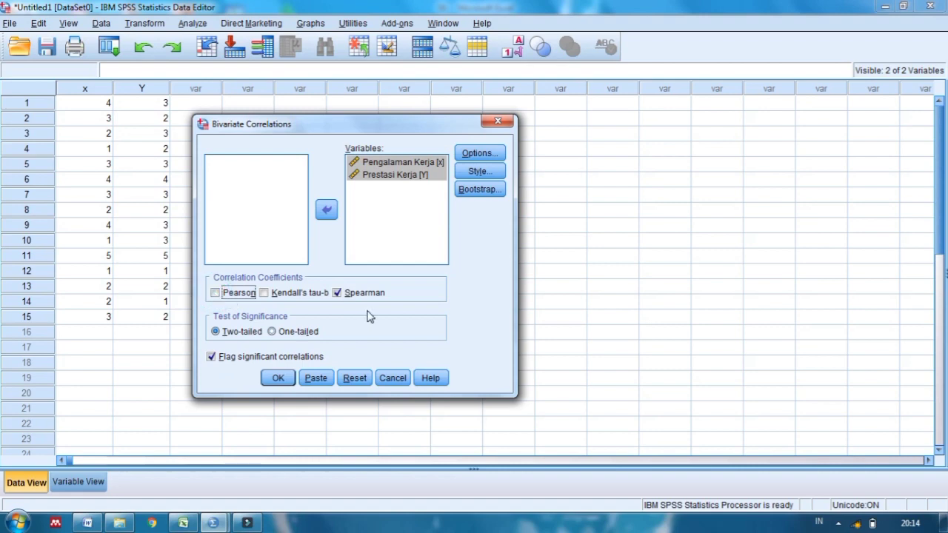
left_click(272, 333)
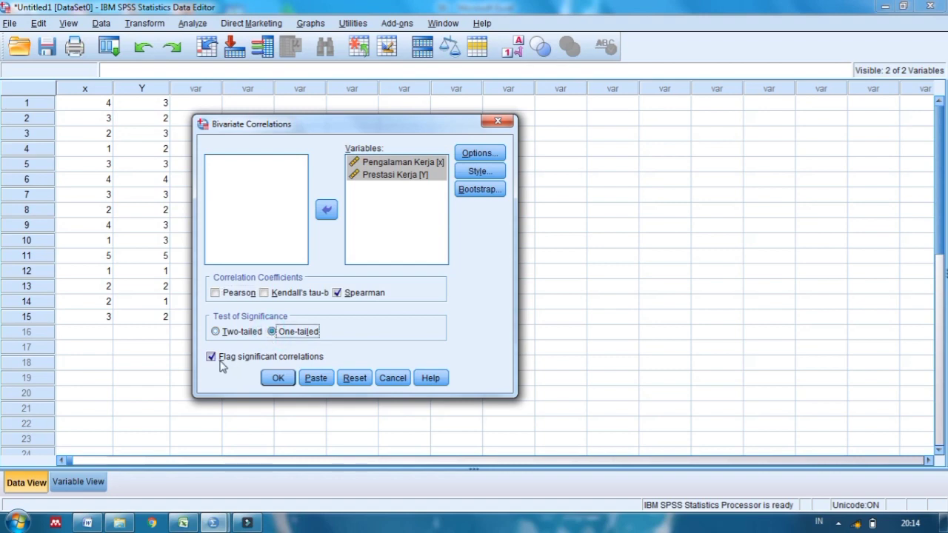
left_click(277, 378)
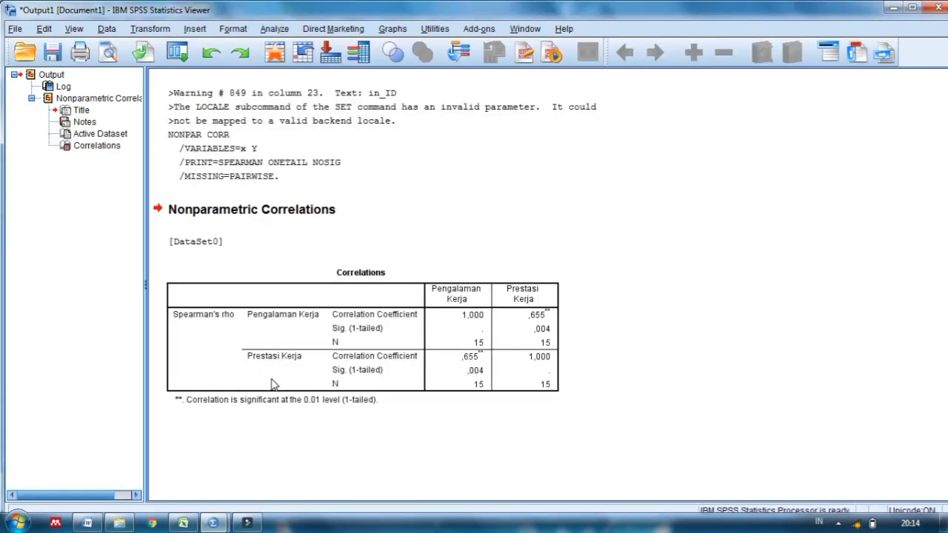
Copy the Correlations table from the SPSS output and paste it into a new Microsoft Word document
left_click(515, 361)
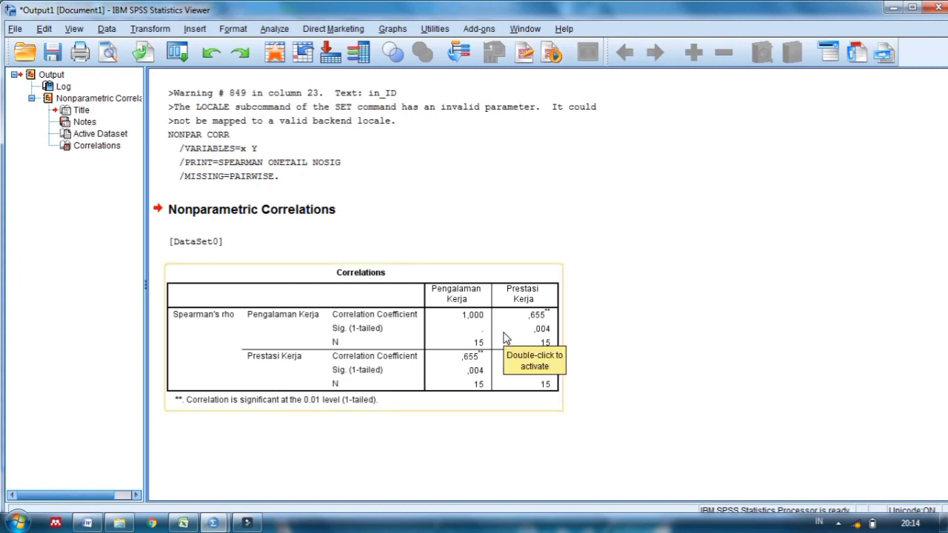
left_click(577, 310)
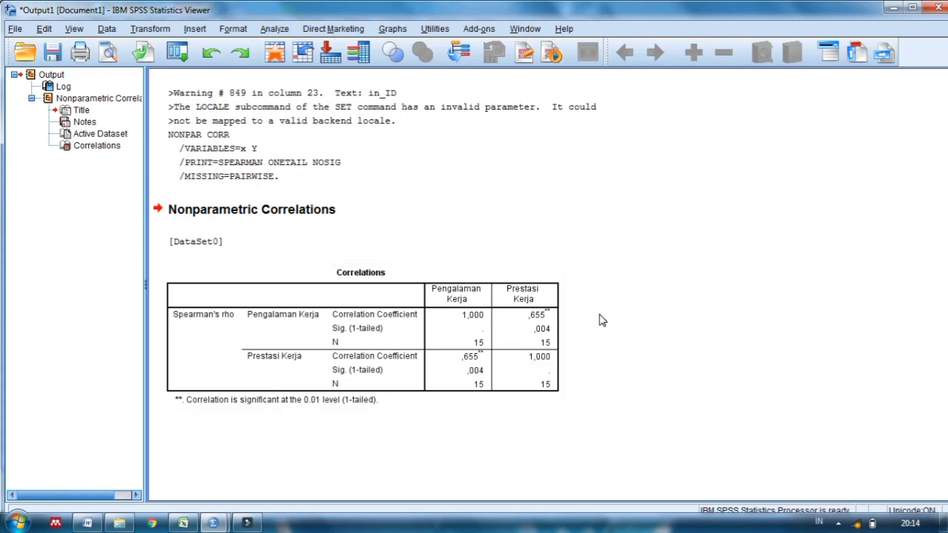
left_click(382, 292)
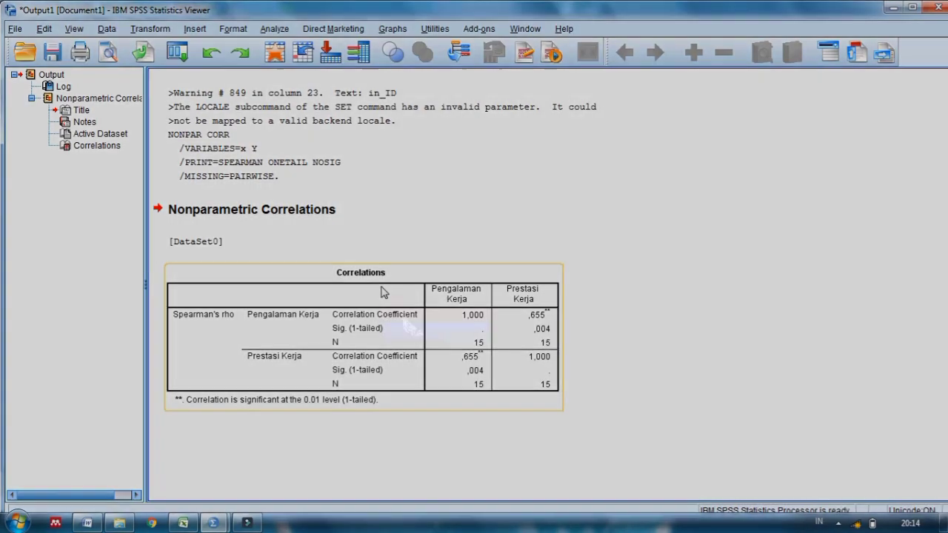
right_click(383, 292)
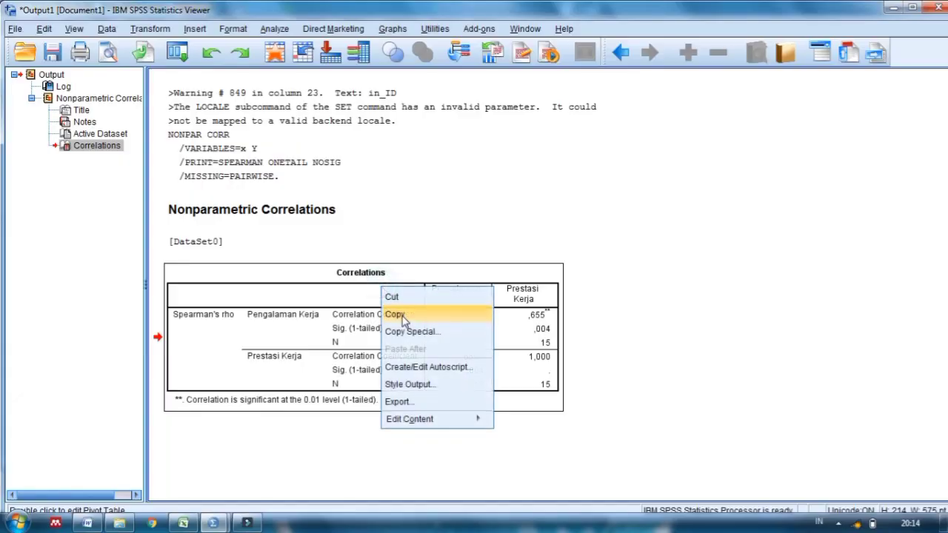
left_click(403, 317)
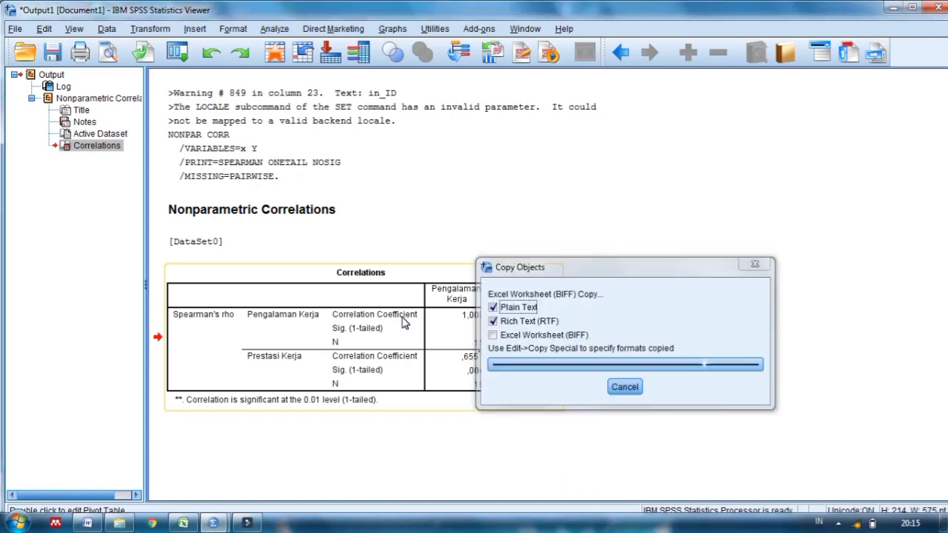
left_click(16, 523)
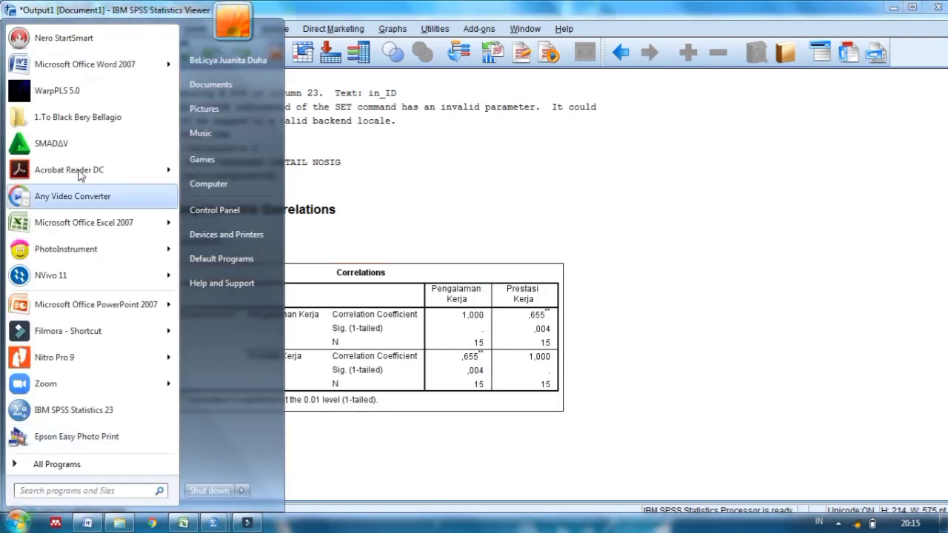
left_click(79, 65)
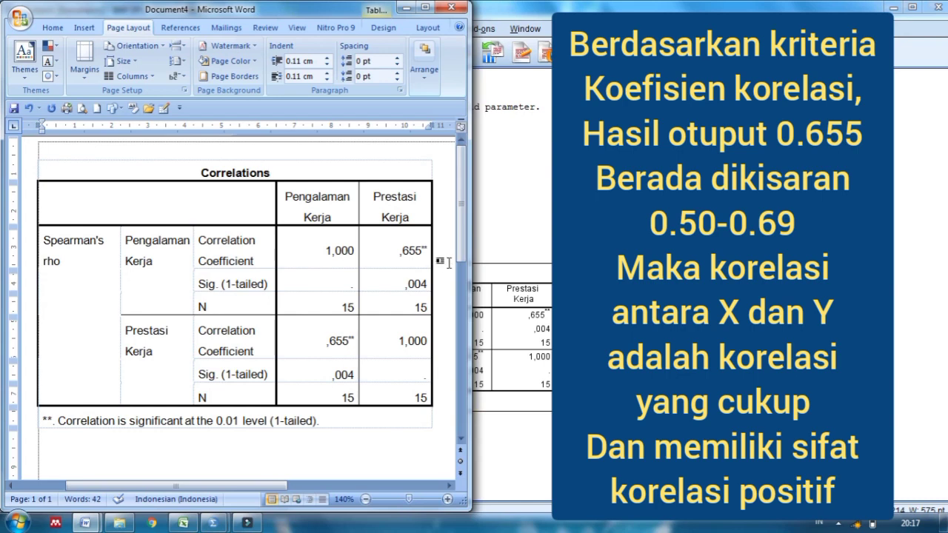
Minimize Word, bring up the Excel worksheet and review the X and Y headings and the Pengalaman Kerja scores in B4:B7
left_click(408, 14)
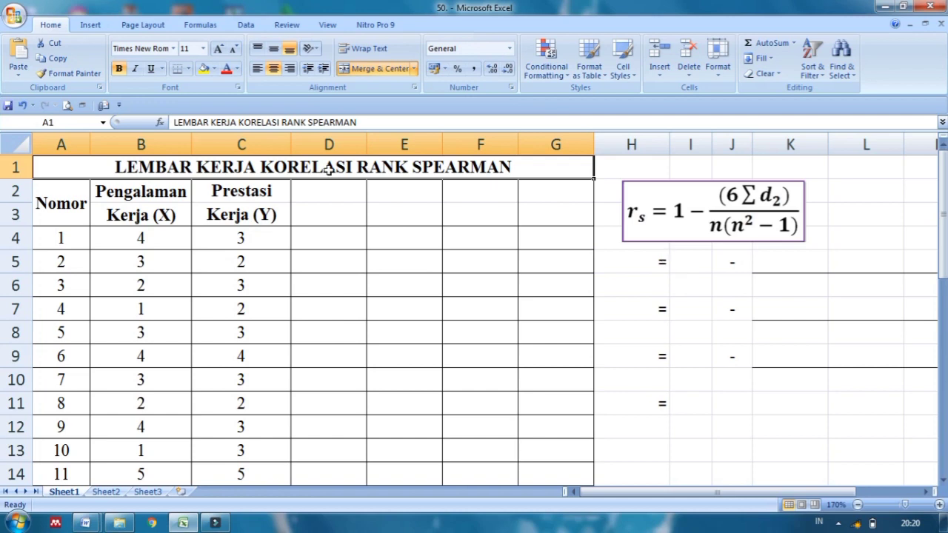
left_click(164, 191)
key("Down")
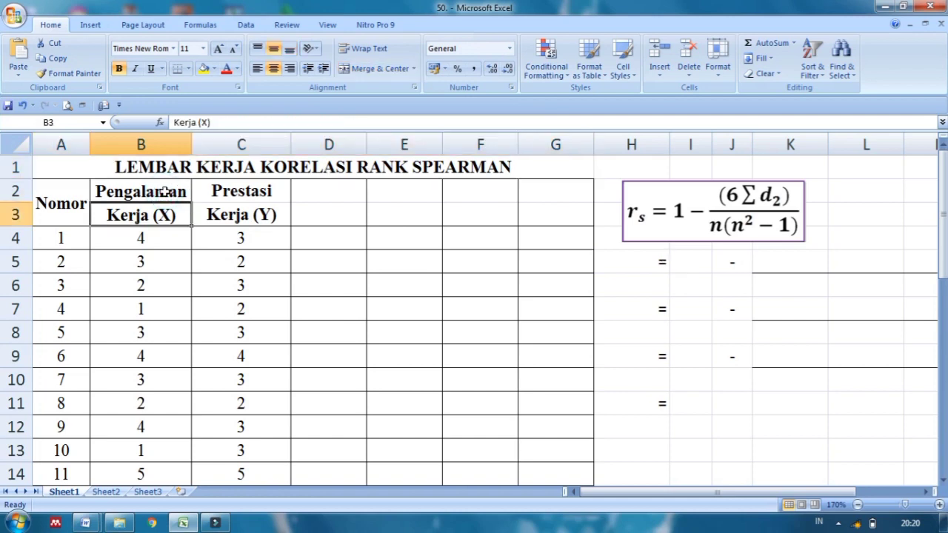
key("Right")
key("Down")
key("Left")
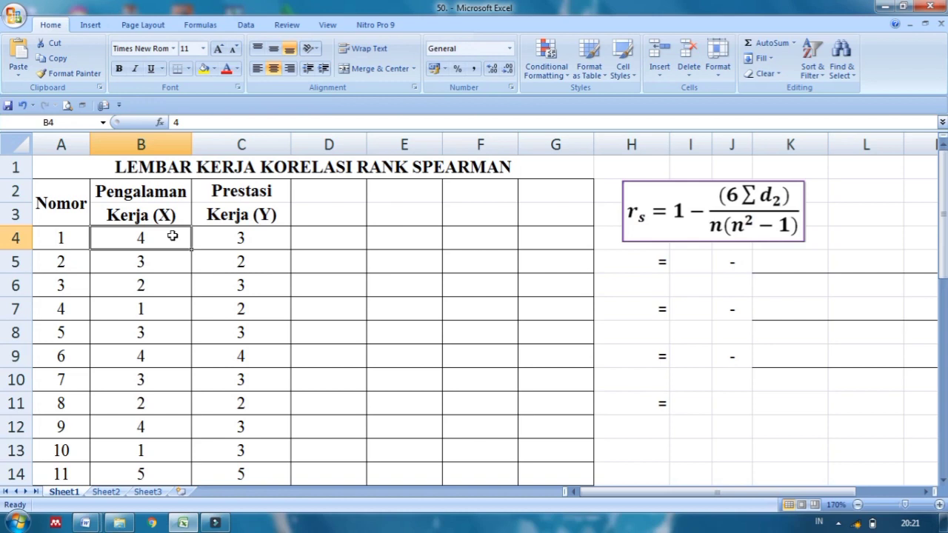
key("Down")
key("Down")
key("Down")
key("Up")
key("Up")
key("Up")
key("Right")
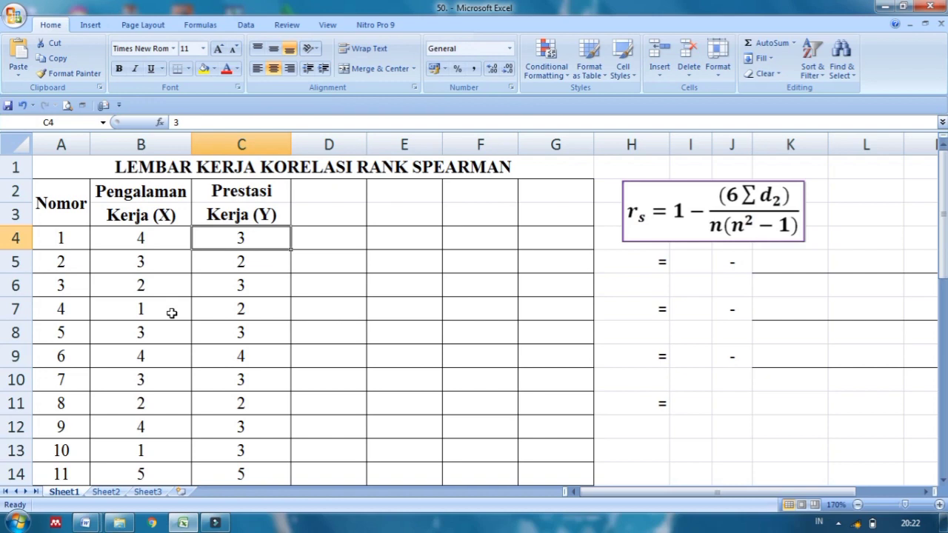
Compare the Pengalaman Kerja (X) and Prestasi Kerja (Y) scores of respondents 1 and 4
key("Down")
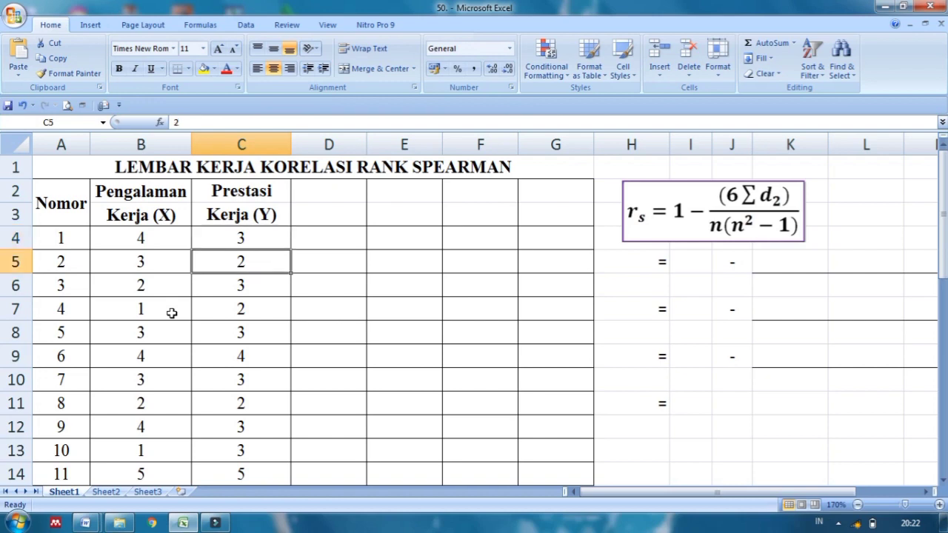
key("Up")
key("Left")
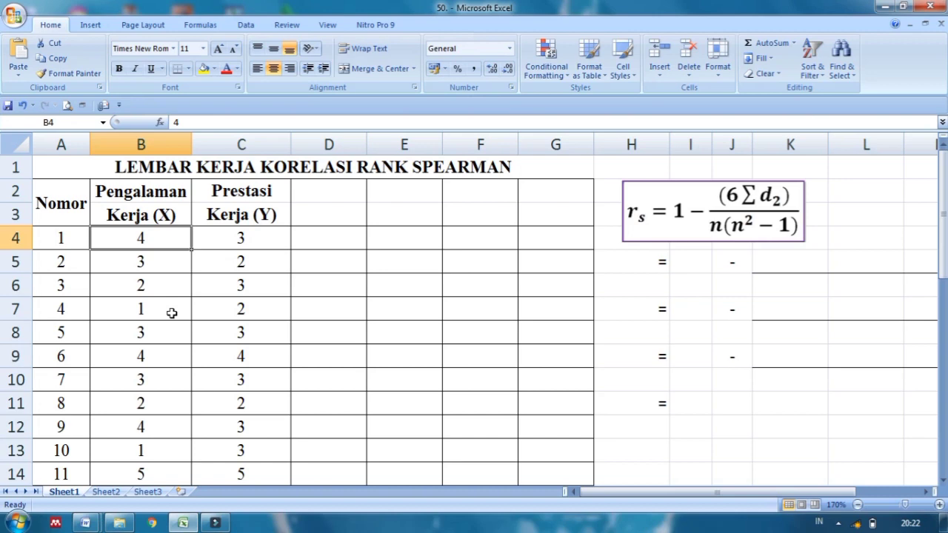
key("Left")
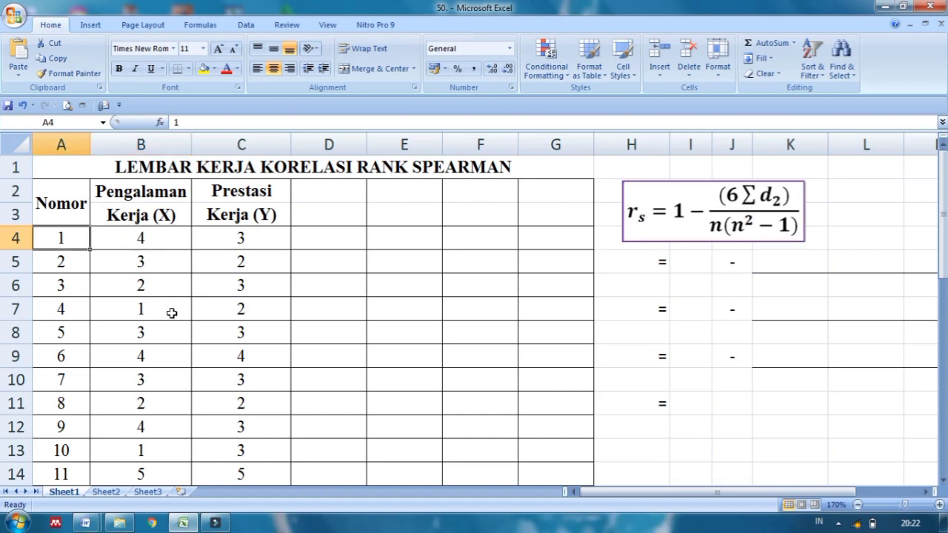
key("Right")
key("Right")
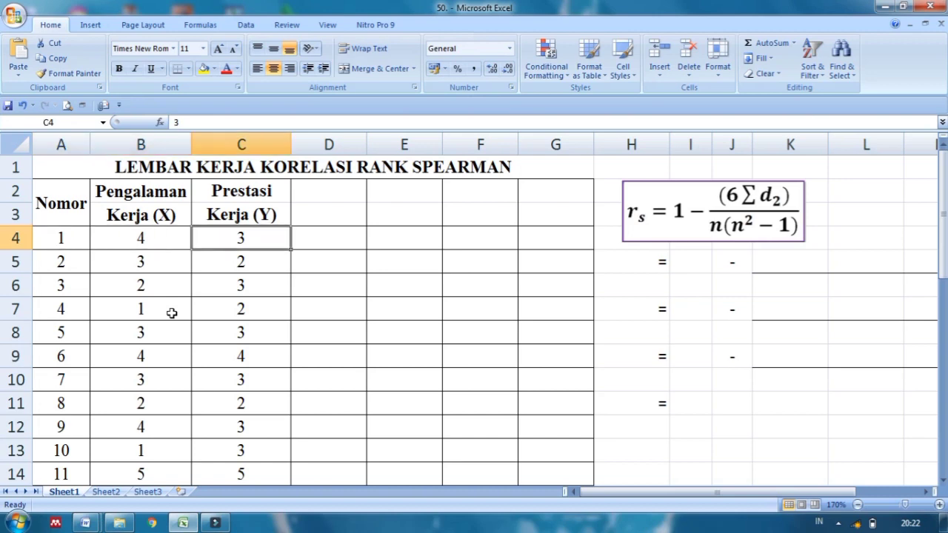
key("Left")
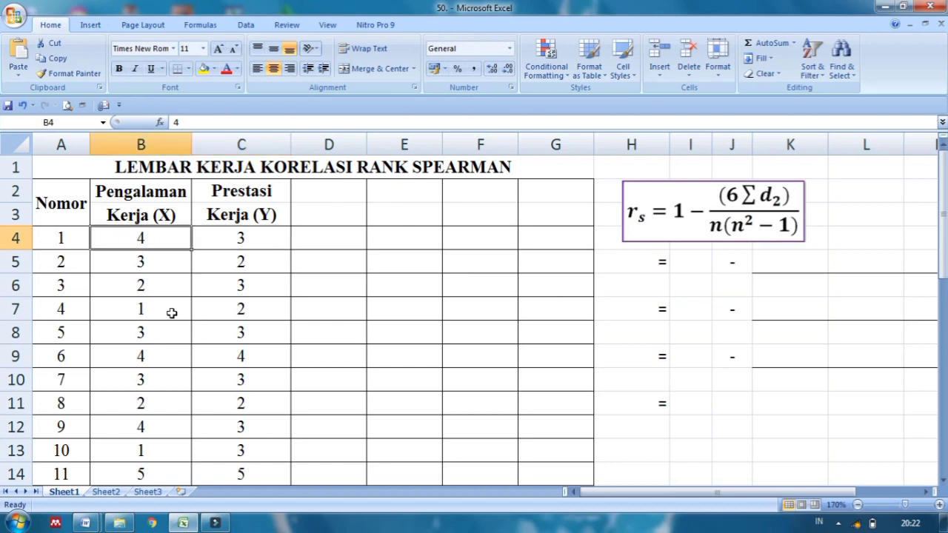
key("Down")
key("Down")
key("Down")
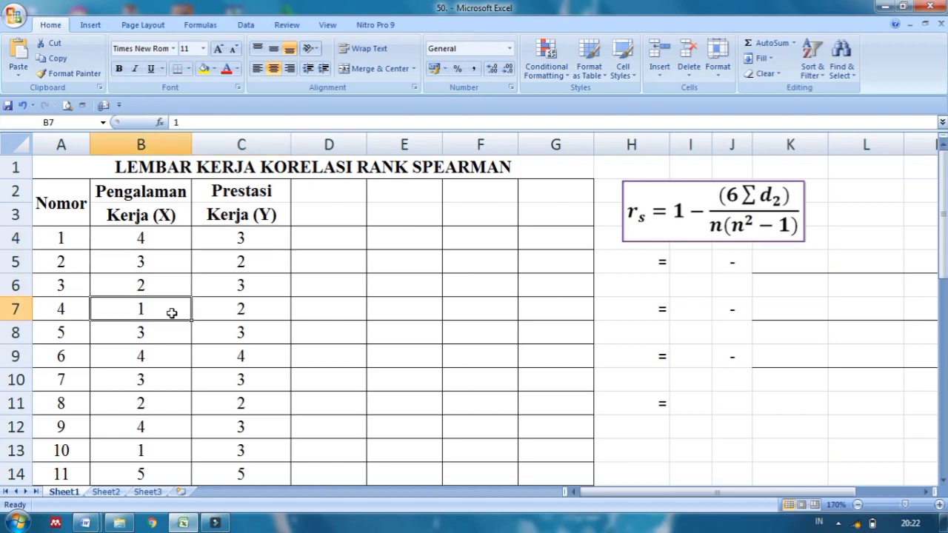
key("Right")
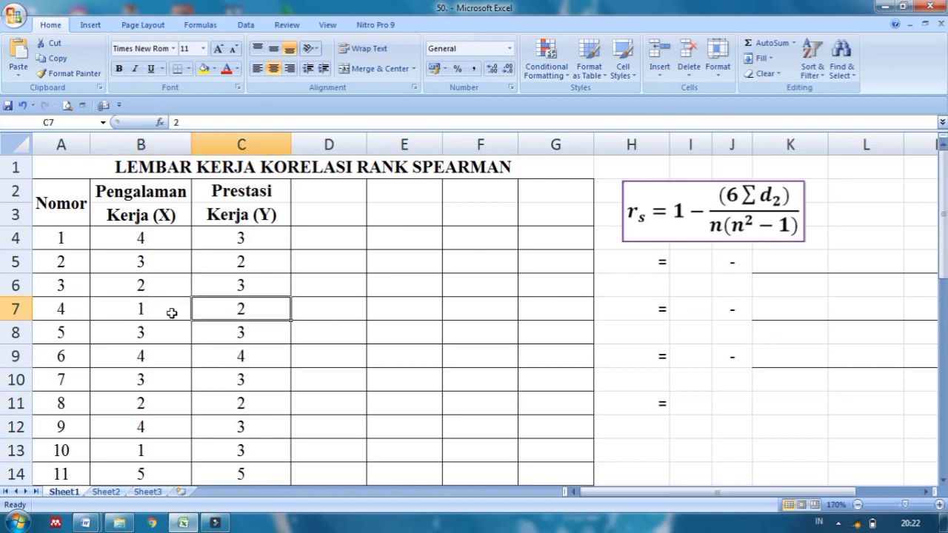
key("Up")
key("Up")
key("Up")
key("Left")
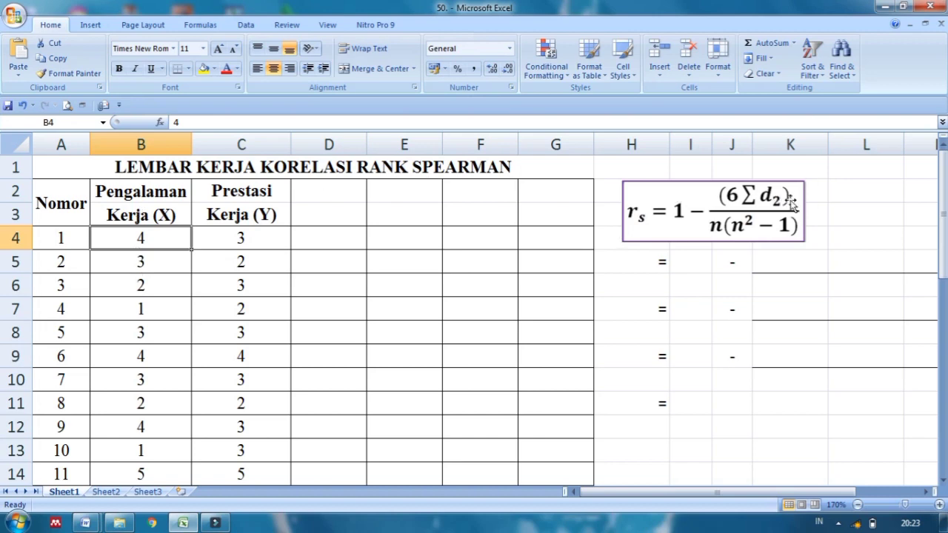
Head columns D and E with "Rank" in row 2, and enter "X" in D3 and "Y" in E3
left_click(333, 191)
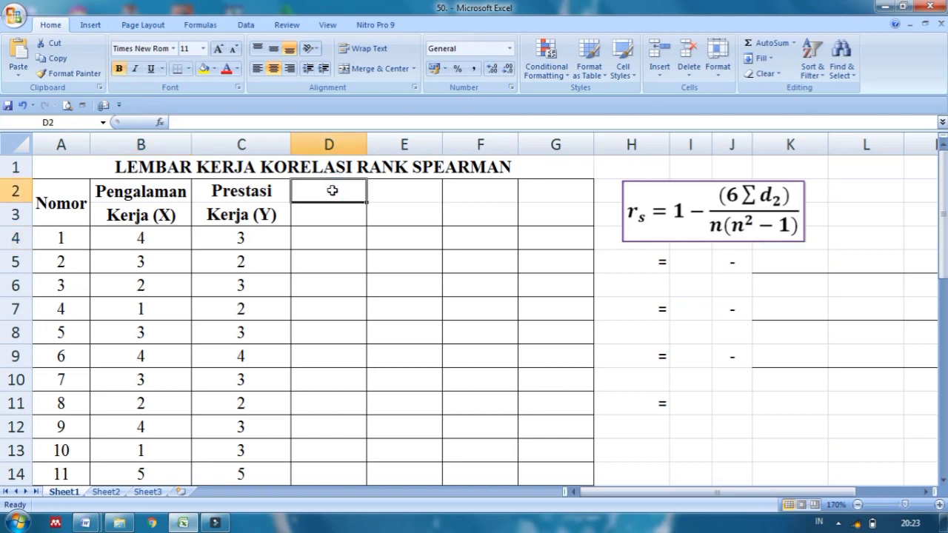
type("Rank")
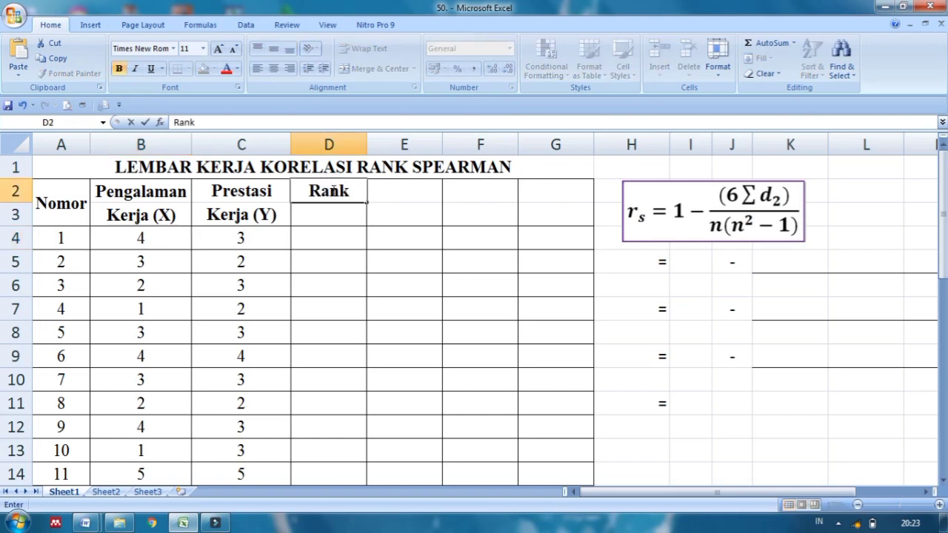
key("Return")
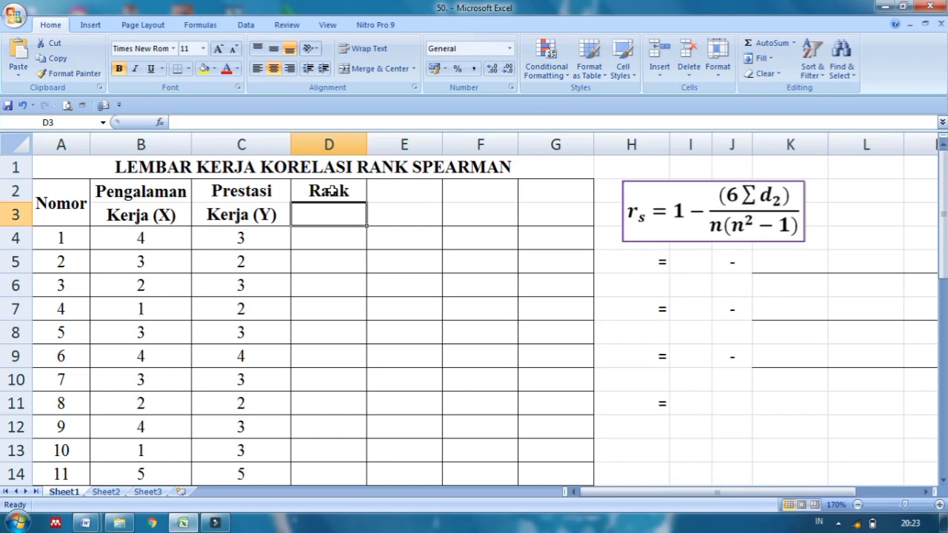
type("X")
key("Tab")
key("Up")
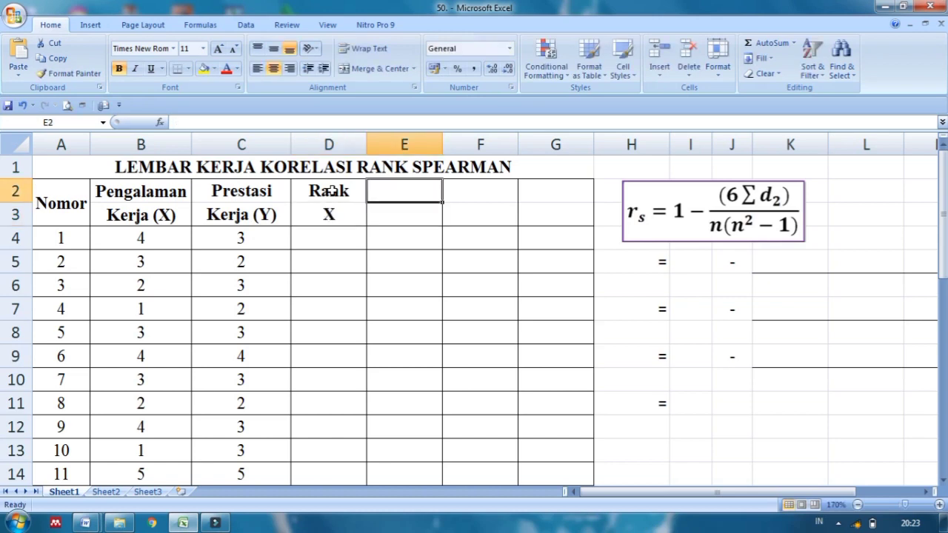
type("Rank")
key("Return")
type("Y")
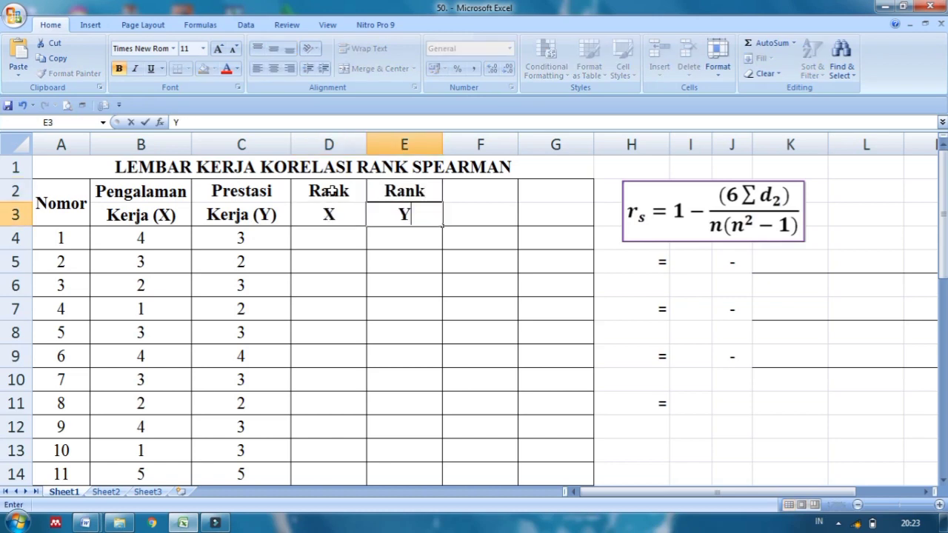
key("Tab")
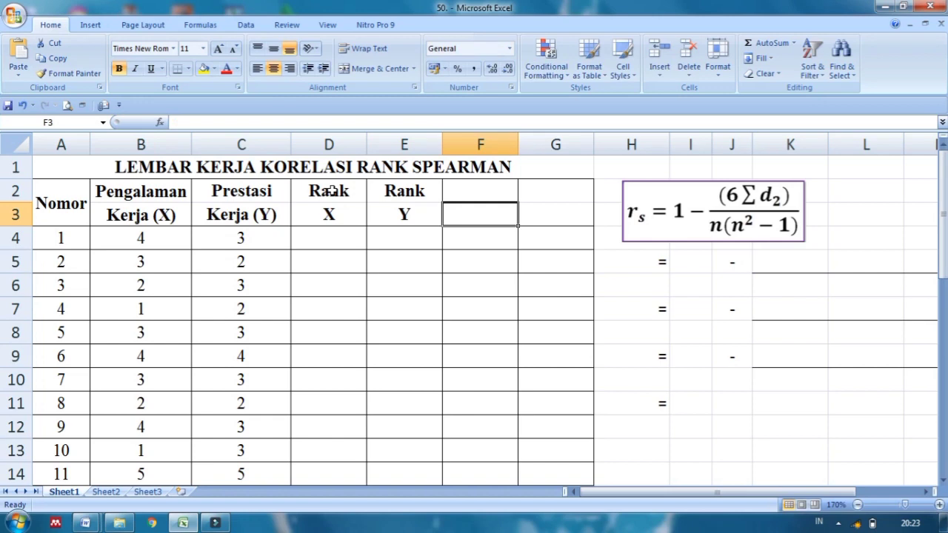
key("Up")
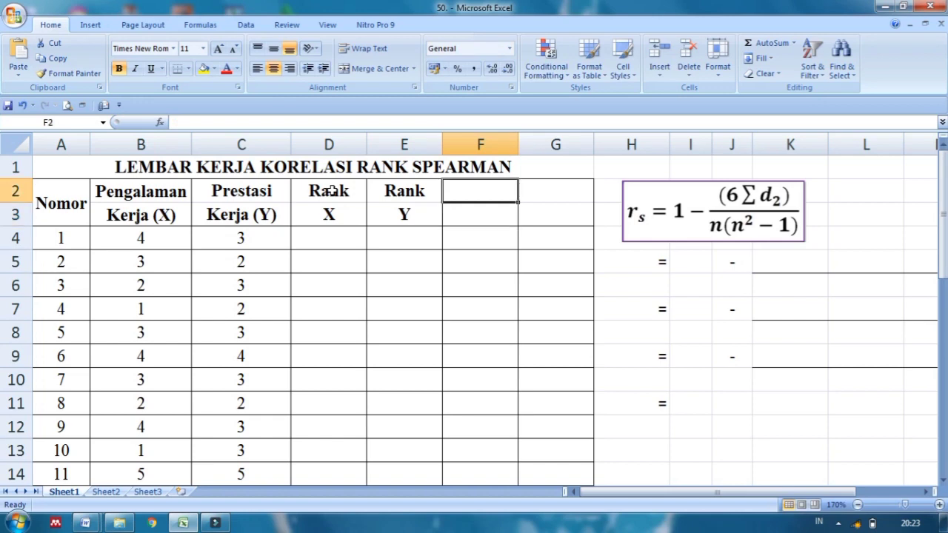
Head column F with "Selisih" in F2 and "Rank (d)" in F3
type("Selisih")
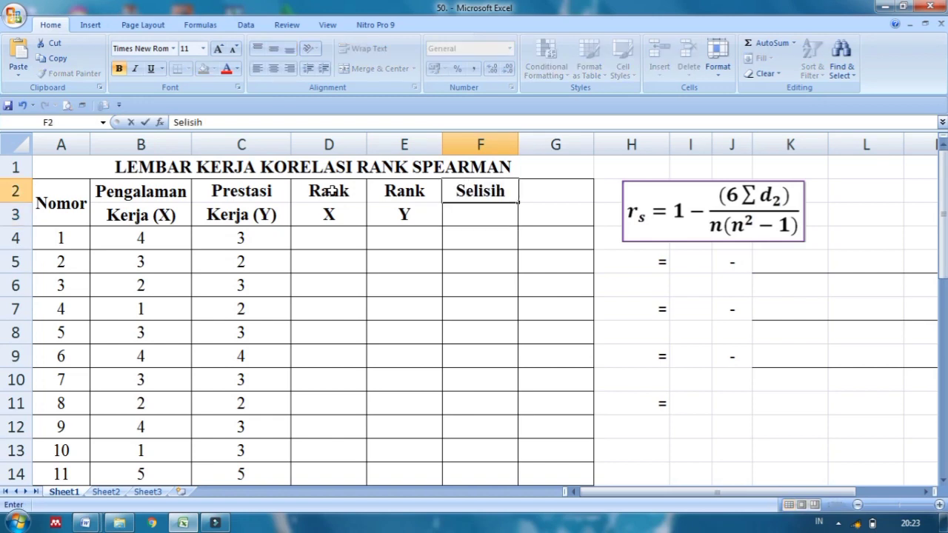
key("Return")
type("Rank")
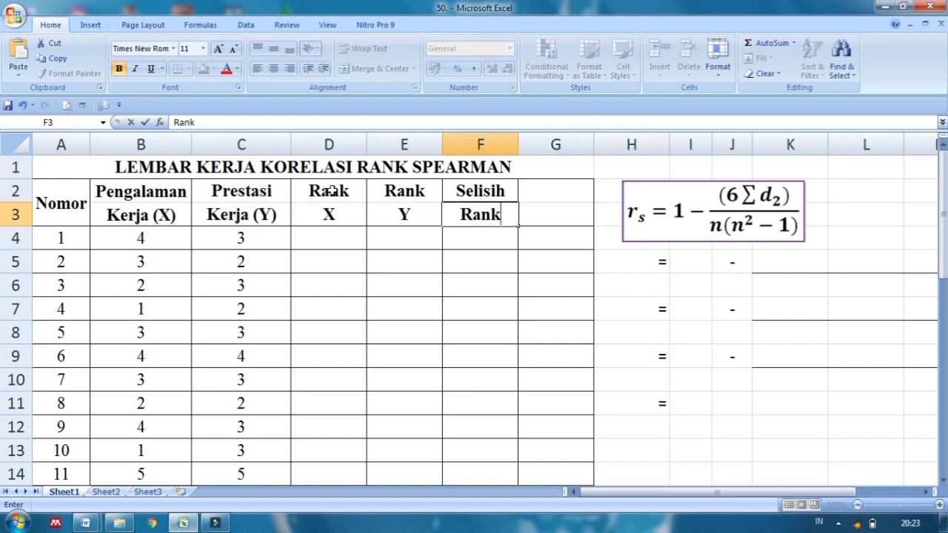
type(" (d)")
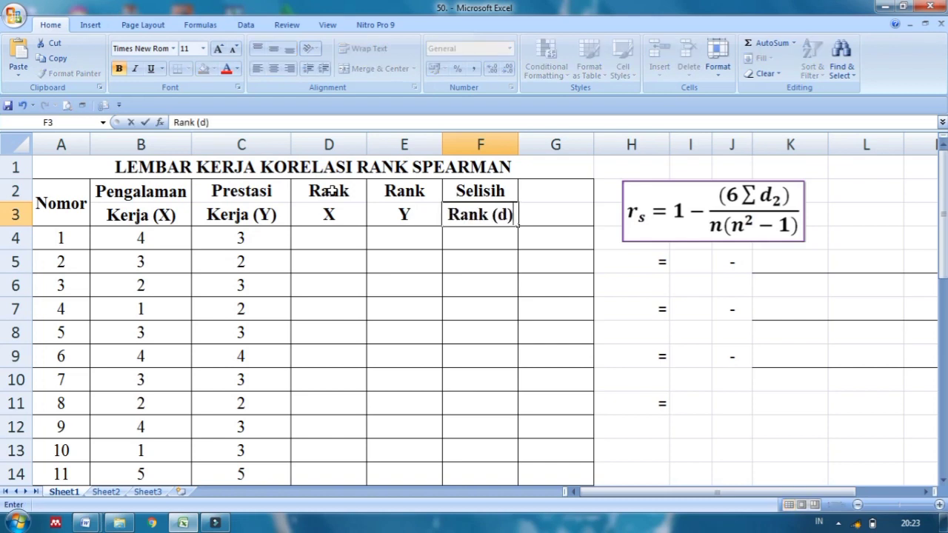
key("Tab")
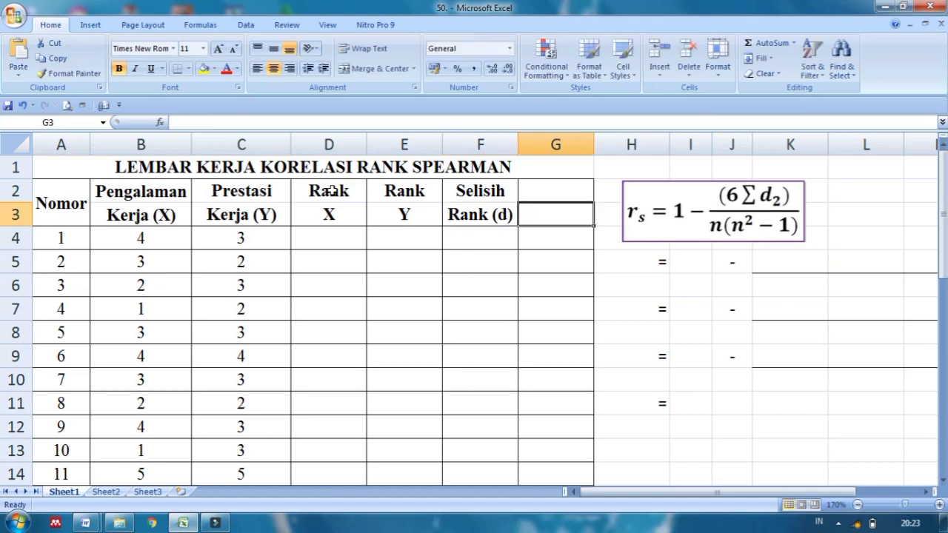
Head column G with "Selisih" in G2 and "rank^2" in G3
key("Up")
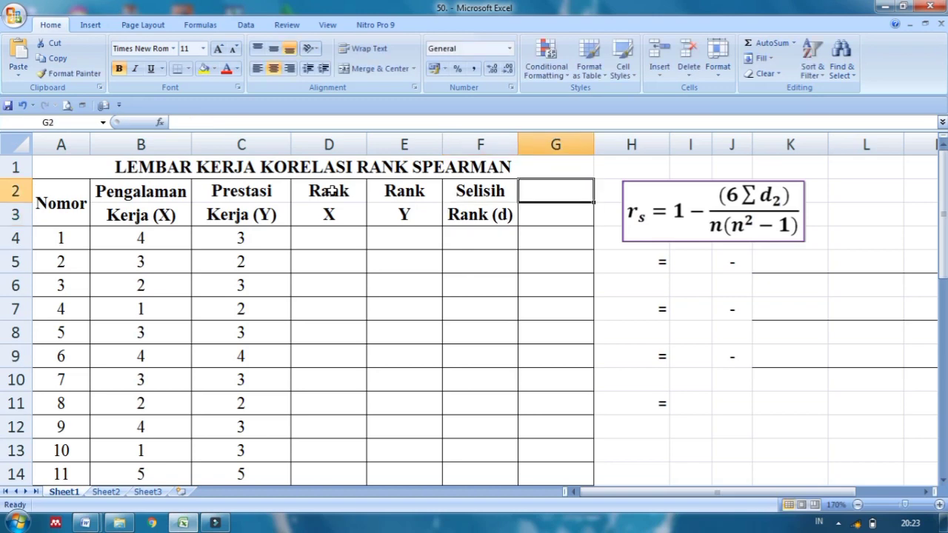
type("Seli")
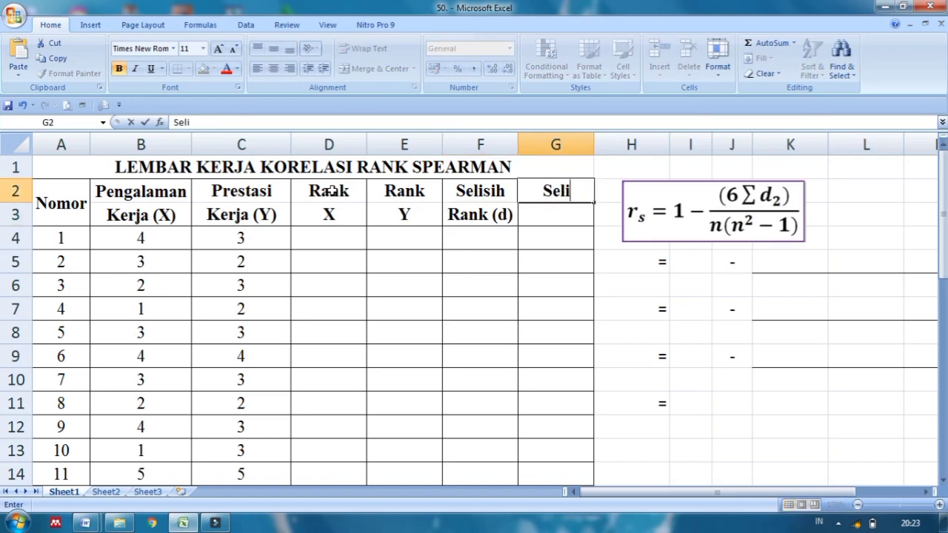
type("sih")
key("Return")
type("ra")
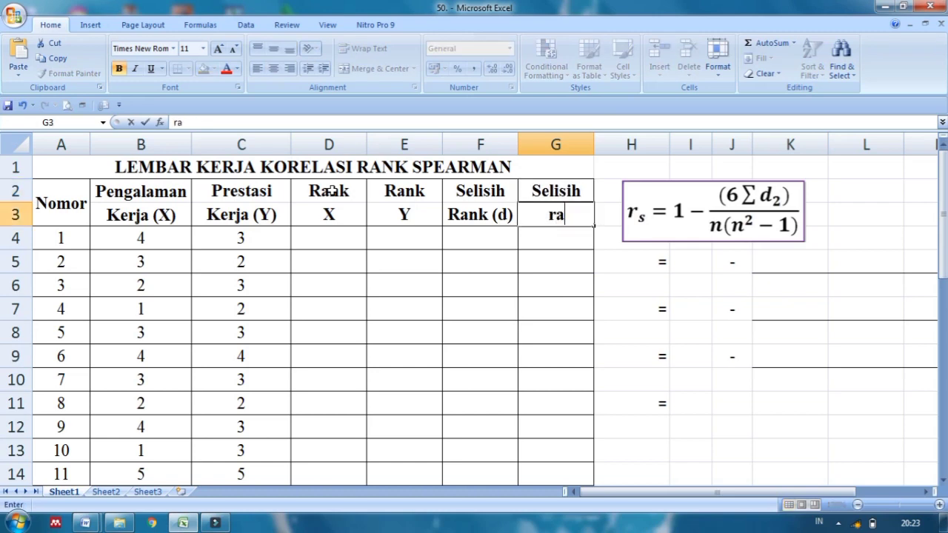
type("nk^2")
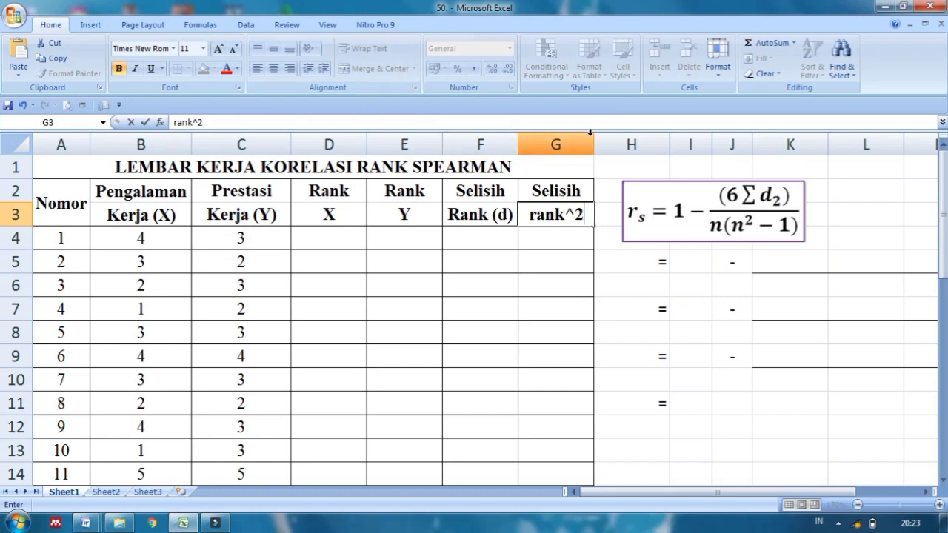
Widen column G and extend its G3 heading to "rank^2 (d^2)"
left_click(584, 145)
left_click_drag(592, 143, 619, 143)
left_click(587, 221)
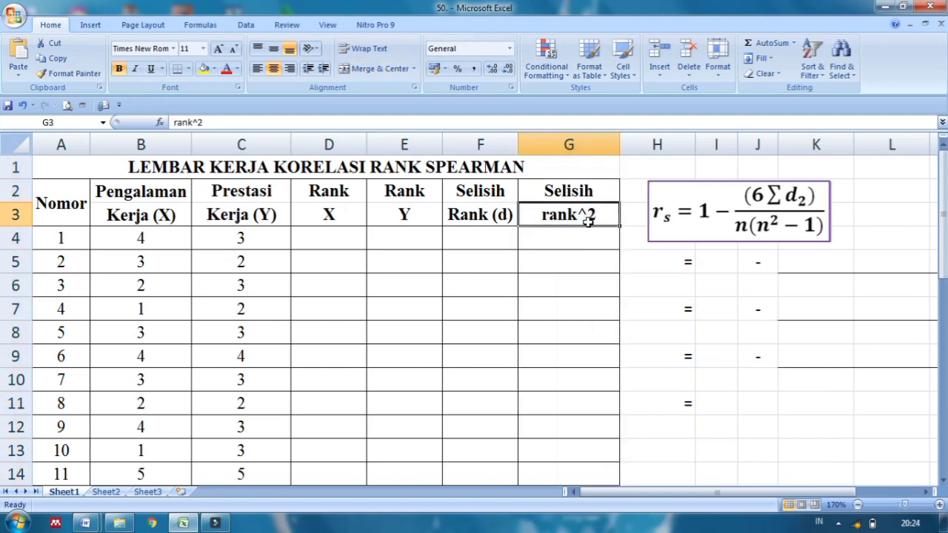
double_click(589, 224)
type("(d^")
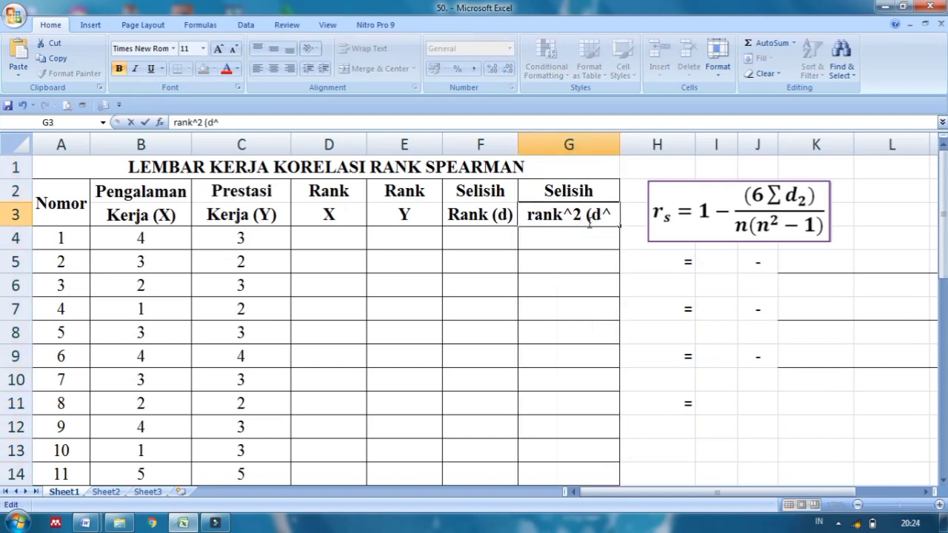
type("2)")
key("Return")
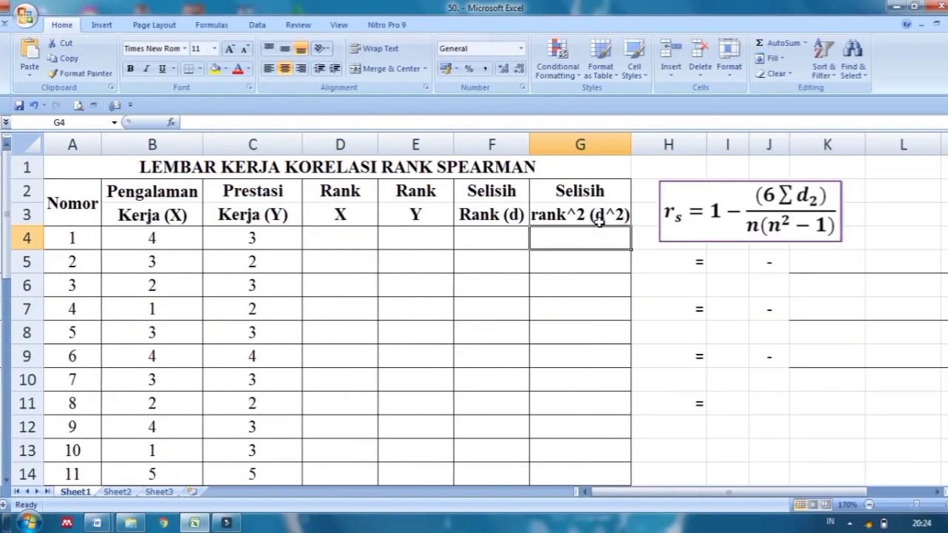
Go through the Pengalaman Kerja (X) scores in B4:B18 to see which score values occur
left_click(327, 232)
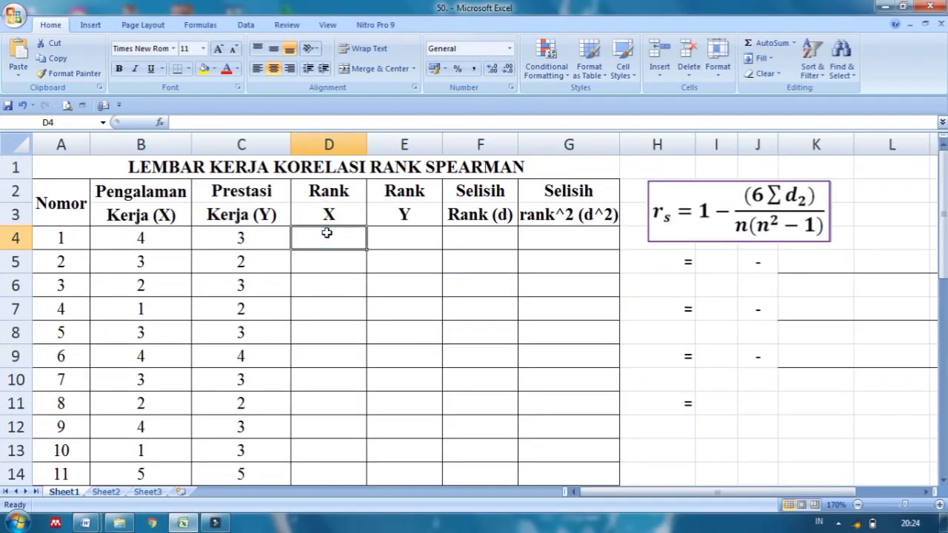
key("Left")
key("Left")
scroll(326, 233, "down", 1)
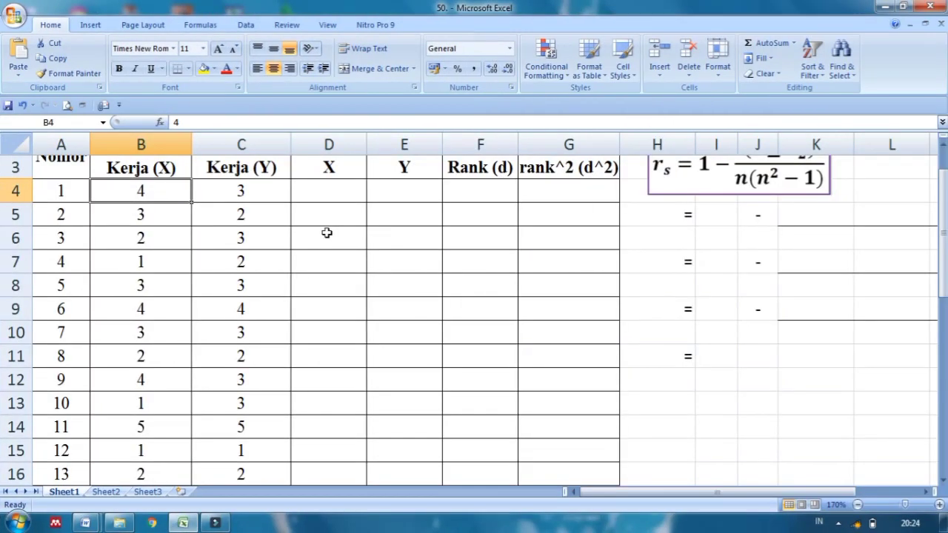
key("Down")
key("Down")
key("Down")
key("Down")
key("Down")
key("Down")
key("Down")
key("Down")
key("Down")
key("Down")
key("Down")
key("Down")
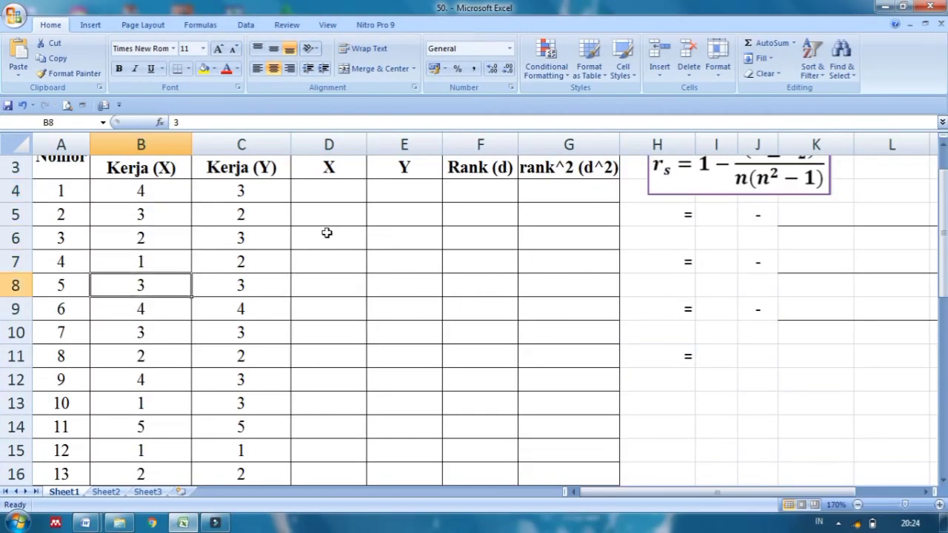
key("Down")
key("Down")
key("Up")
key("Up")
key("Up")
key("Up")
key("Up")
key("Up")
key("Up")
key("Up")
key("Up")
key("Up")
key("Up")
key("Up")
key("Up")
key("Up")
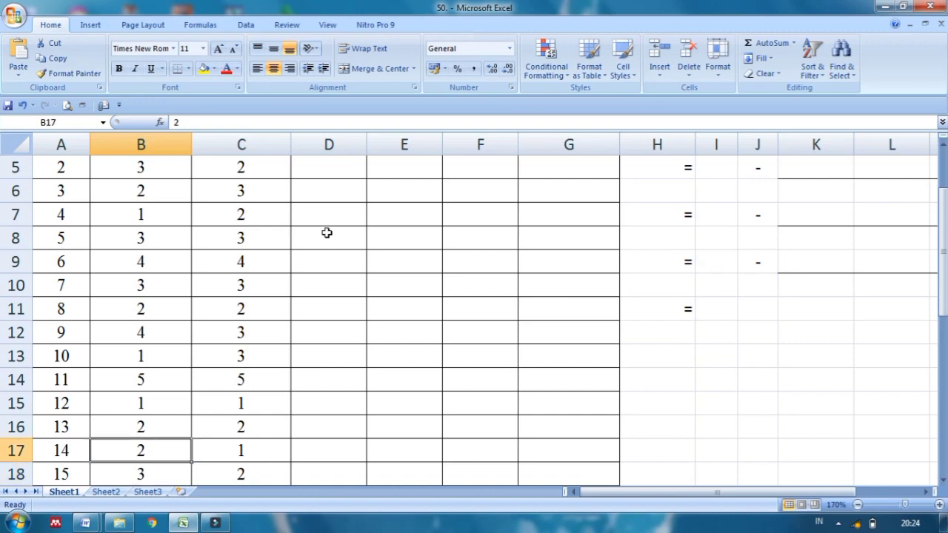
key("Down")
key("Down")
key("Down")
key("Down")
key("Down")
key("Down")
key("Down")
key("Down")
key("Down")
key("Down")
key("Down")
key("Down")
key("Down")
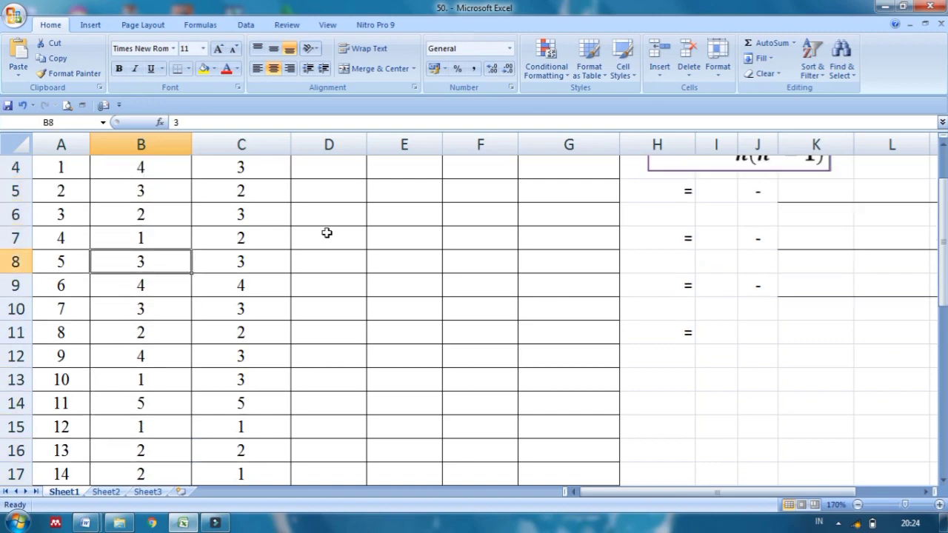
key("Down")
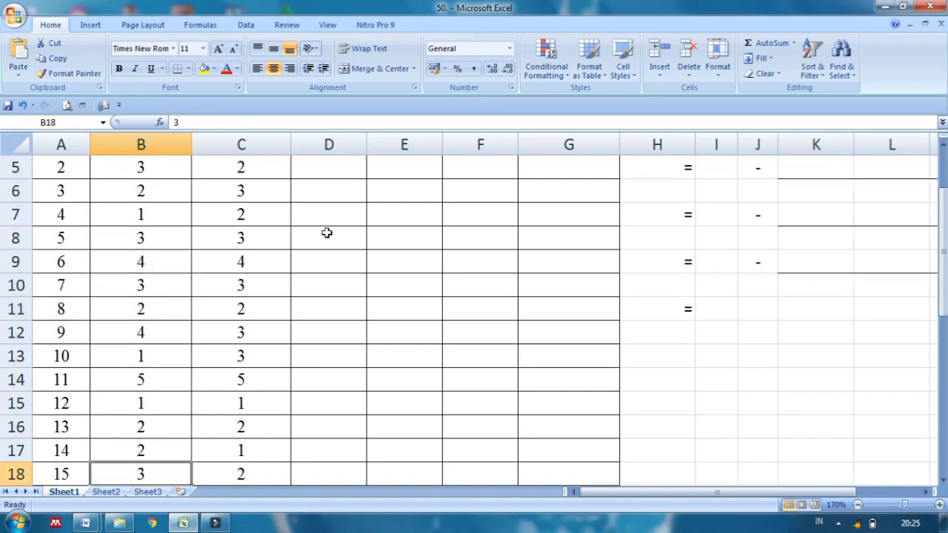
key("Up")
key("Up")
key("Up")
key("Up")
key("Up")
key("Up")
key("Up")
key("Up")
key("Up")
key("Up")
key("Up")
key("Up")
key("Up")
key("Up")
key("Up")
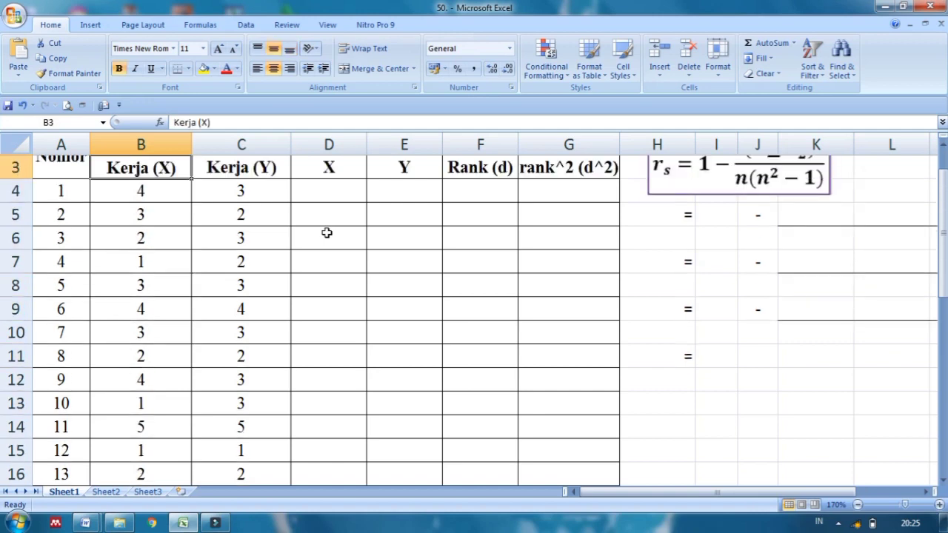
key("Down")
key("Down")
key("Down")
key("Up")
key("Up")
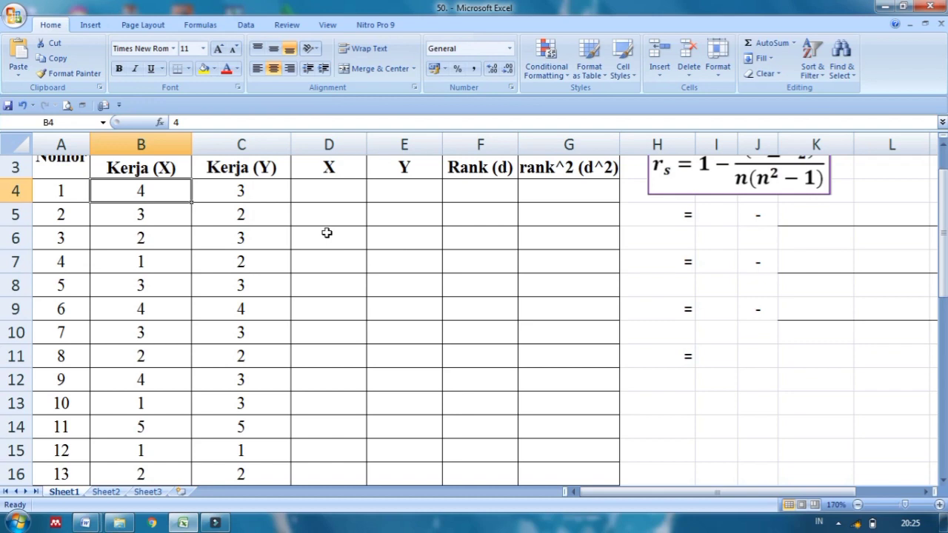
Count how many respondents have each Pengalaman Kerja (X) score, working down from B4 to B18
key("Down")
key("Down")
key("Down")
key("Down")
key("Down")
key("Down")
key("Down")
key("Down")
key("Down")
key("Down")
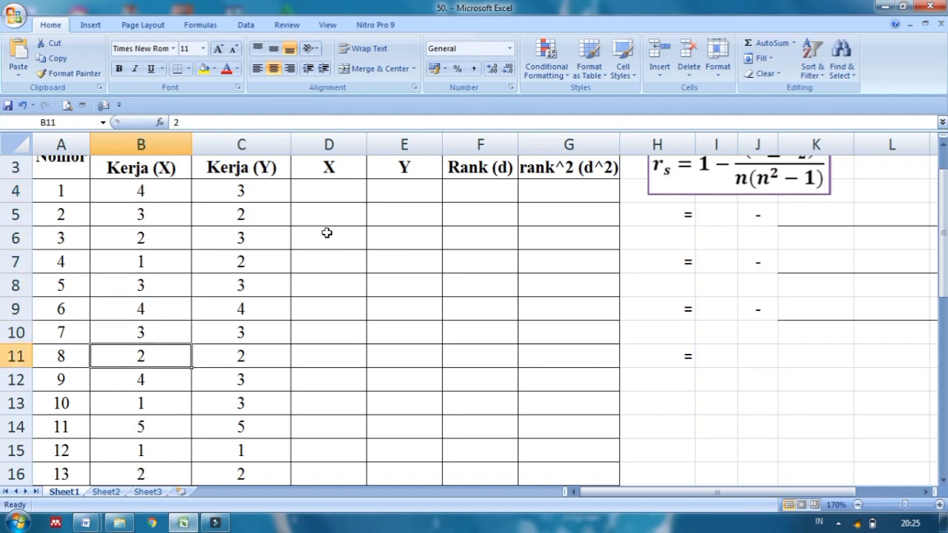
key("Down")
key("Down")
key("Down")
key("Down")
key("Down")
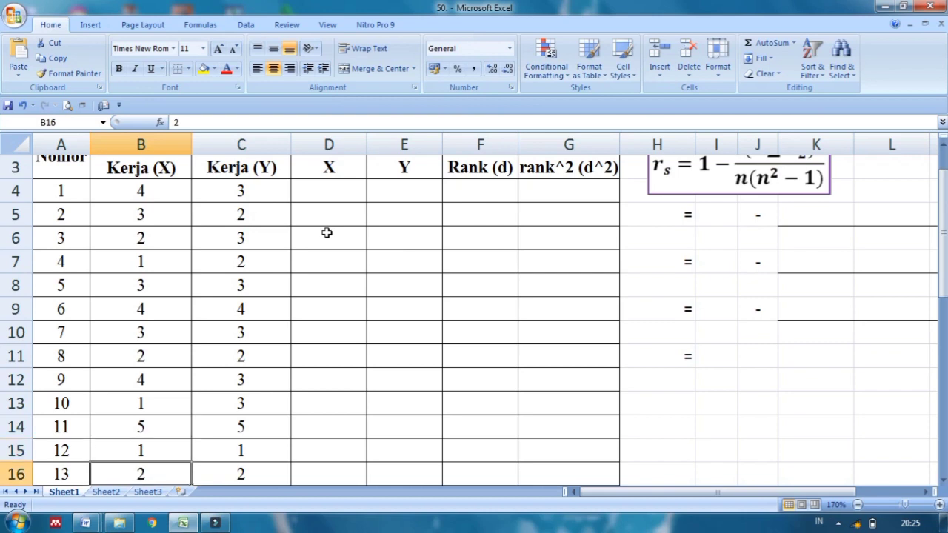
key("Up")
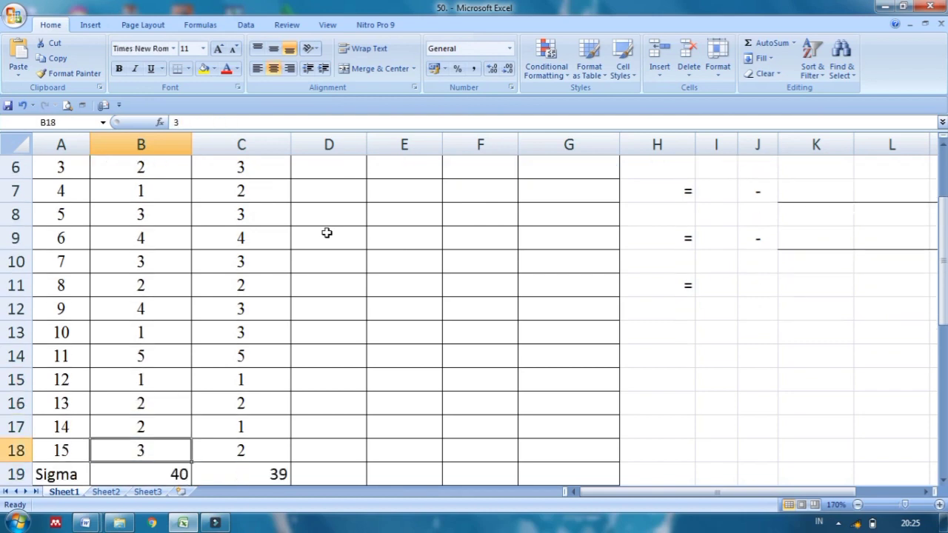
key("Up")
key("Up")
key("Up")
key("Up")
key("Up")
key("Up")
key("Up")
key("Up")
key("Up")
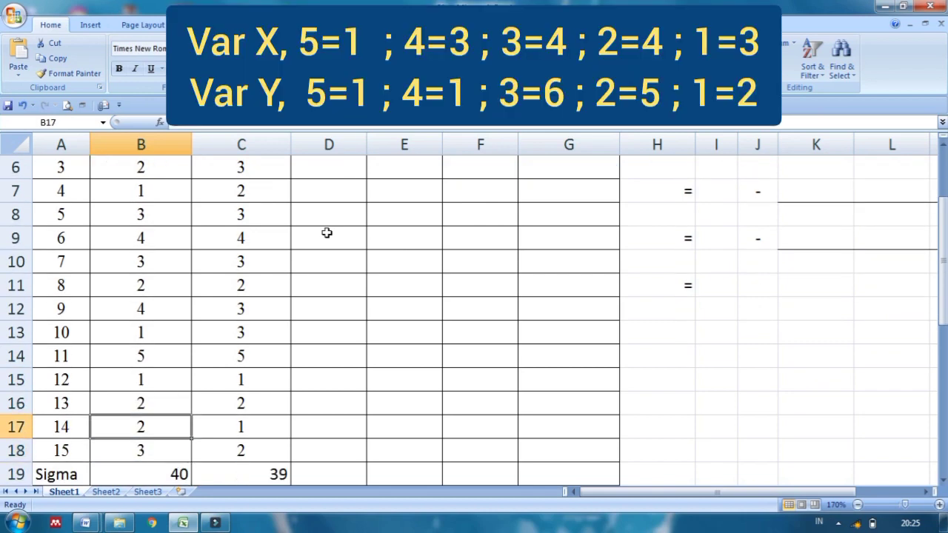
key("Up")
key("Up")
key("Up")
key("Up")
key("Up")
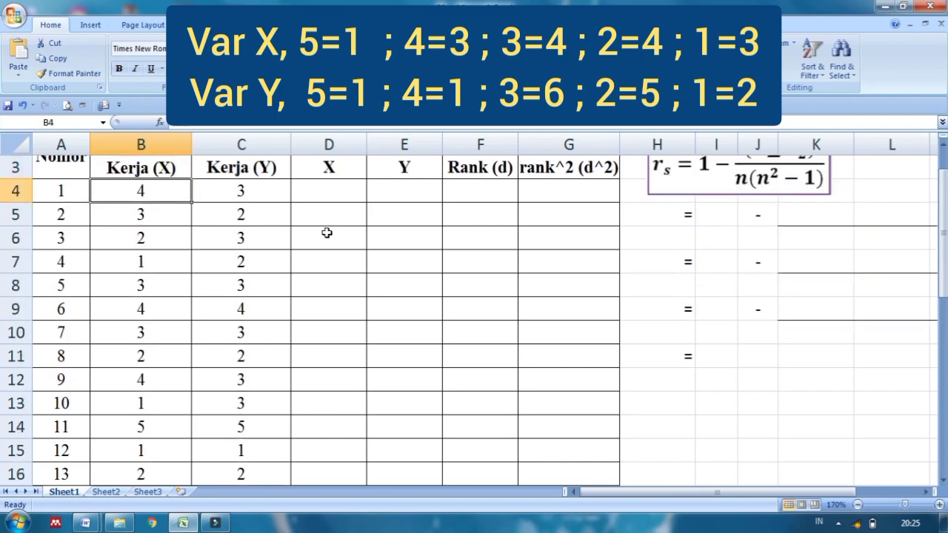
Recheck the frequency of each Pengalaman Kerja (X) score across respondents 1 to 15
key("Down")
key("Down")
key("Down")
key("Down")
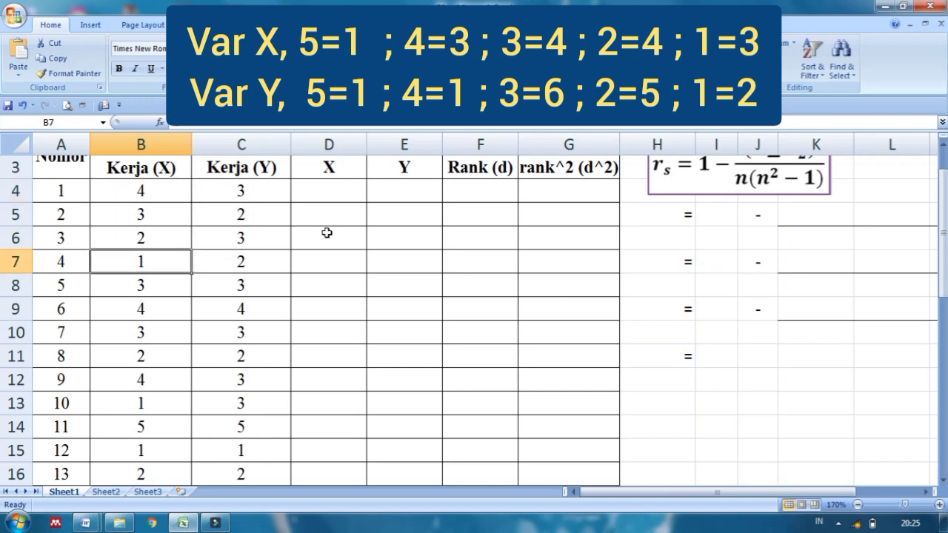
key("Down")
key("Down")
key("Down")
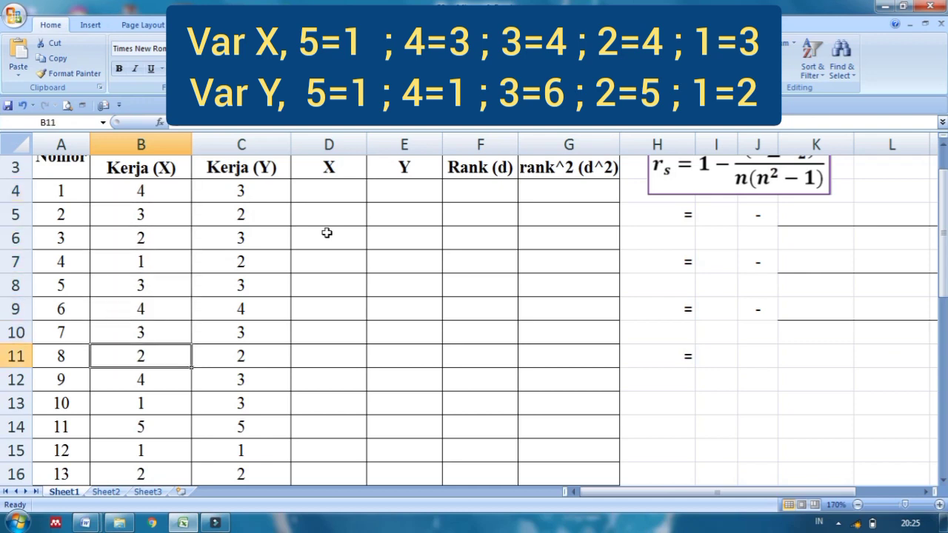
key("Down")
key("Down")
key("Down")
key("Down")
key("Down")
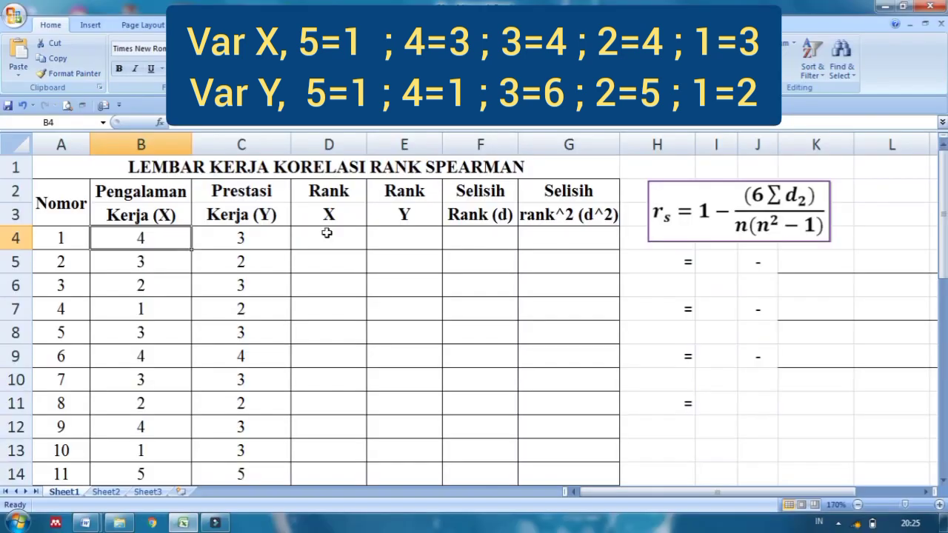
key("Down")
key("Down")
key("Down")
key("Down")
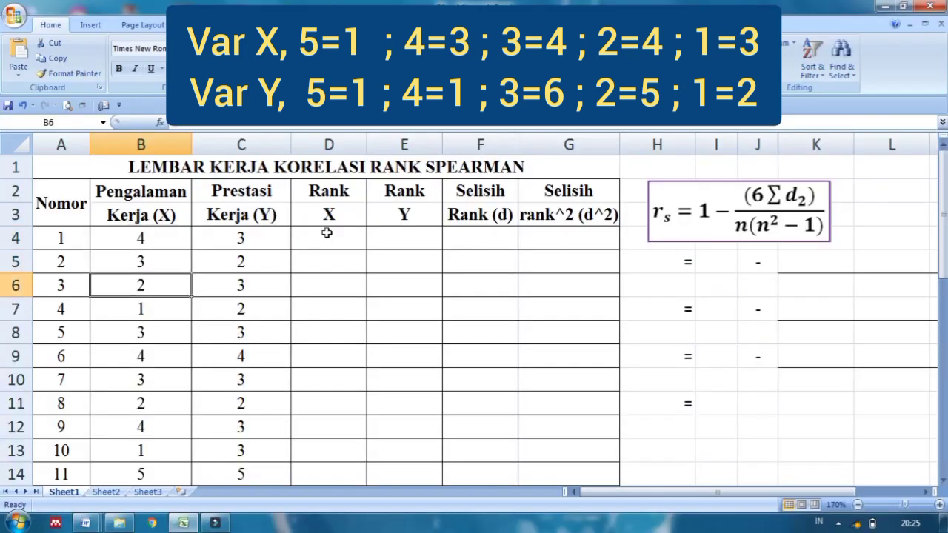
key("Down")
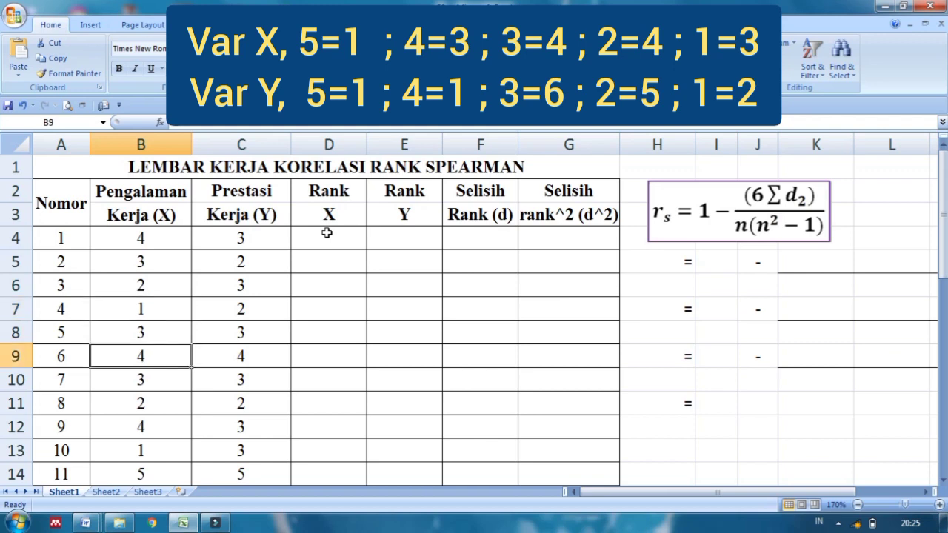
key("Down")
key("Down")
key("Down")
key("Down")
key("Down")
key("Down")
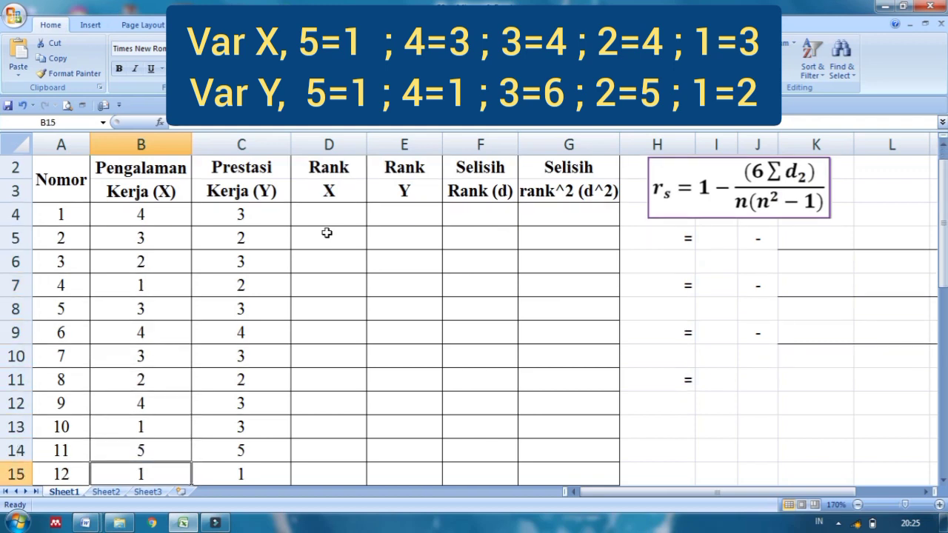
key("Down")
key("Down")
key("Down")
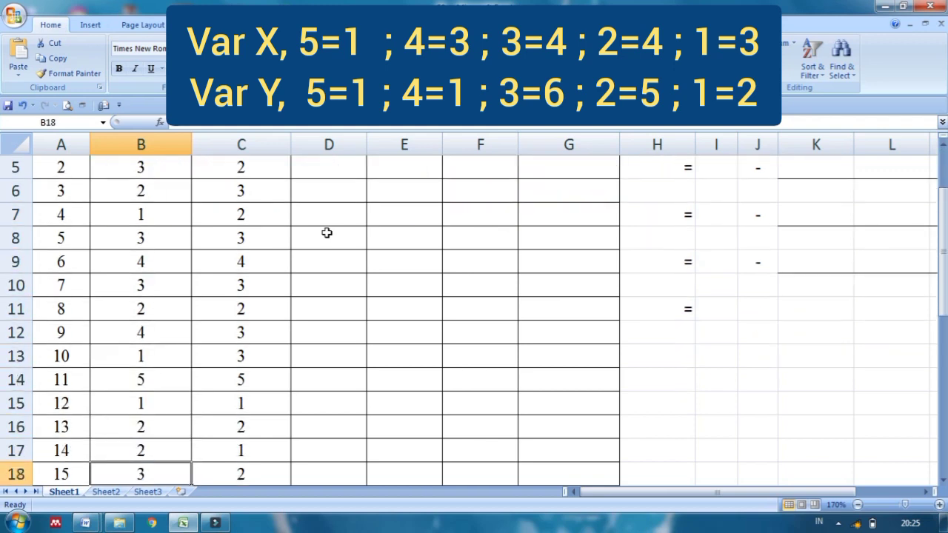
scroll(327, 232, "down", 1)
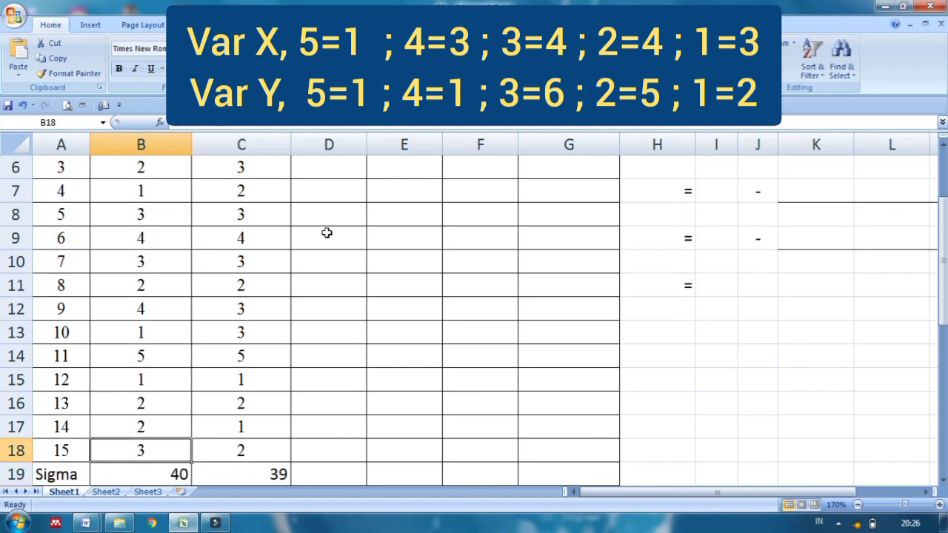
key("Up")
key("Up")
key("Up")
key("Up")
key("Up")
key("Up")
key("Up")
key("Up")
key("Up")
key("Up")
key("Up")
key("Up")
key("Up")
key("Up")
key("Up")
key("Up")
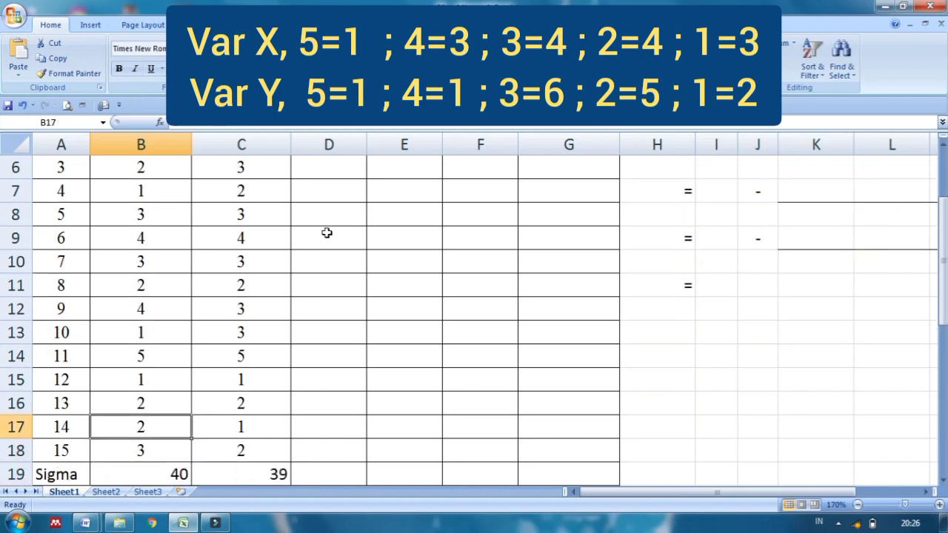
key("Down")
key("Down")
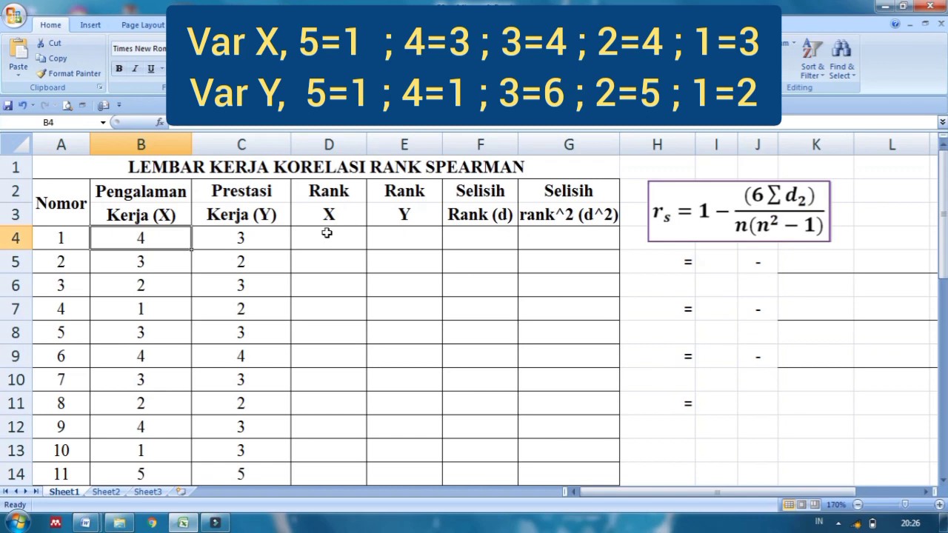
Count the respondents whose Pengalaman Kerja (X) score is 2, working through B4:B18
key("Down")
key("Down")
key("Down")
key("Down")
key("Down")
key("Down")
key("Down")
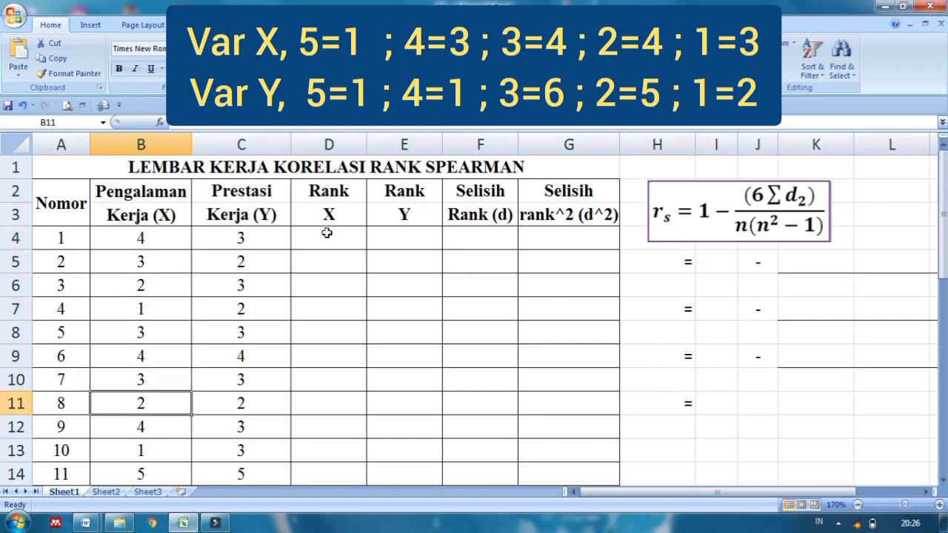
key("Down")
key("Down")
key("Down")
key("Down")
key("Down")
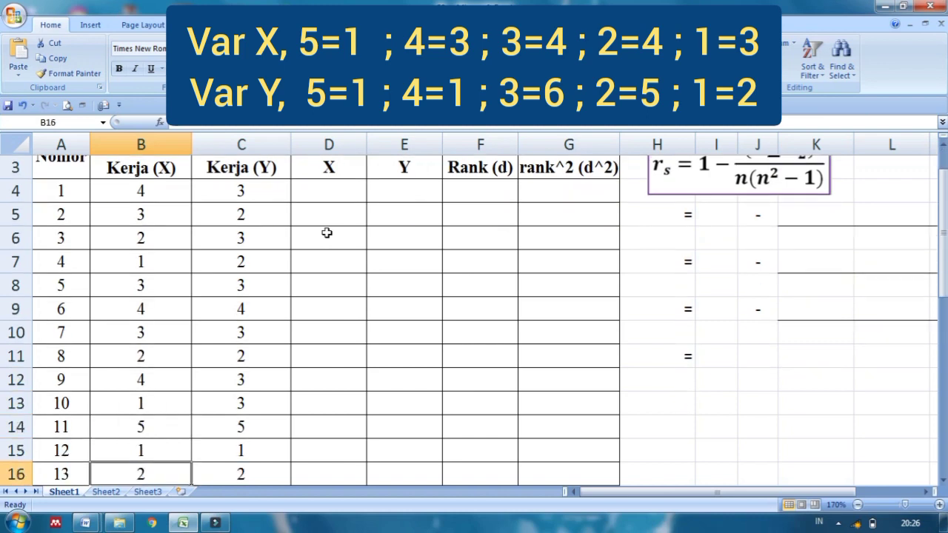
key("Down")
key("Down")
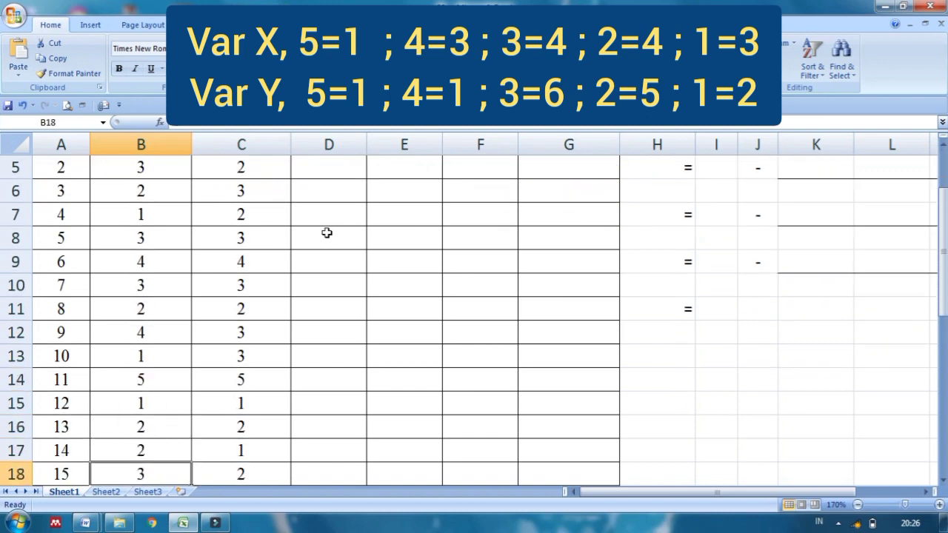
key("Up")
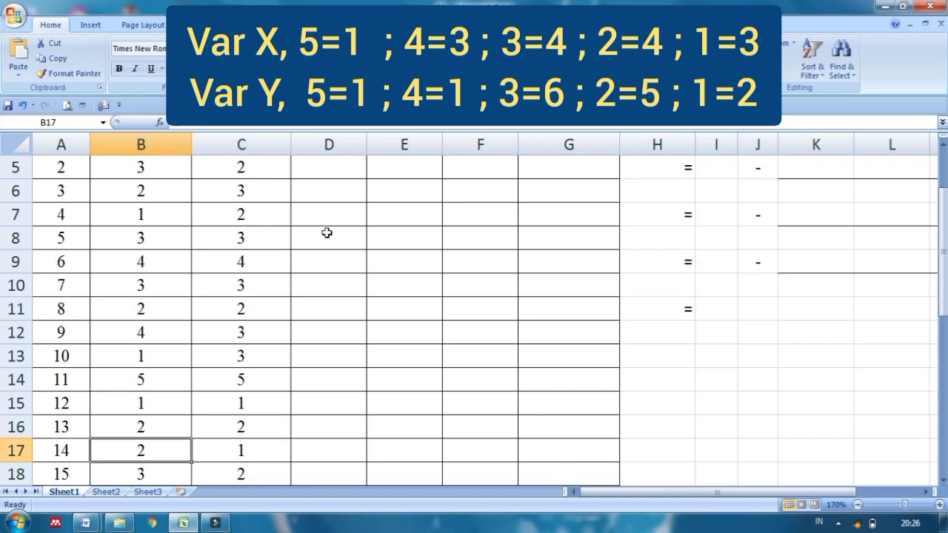
Return to the start of the Pengalaman Kerja (X) scores and count how many respondents scored 1
key("Up")
key("Up")
key("Up")
key("Up")
key("Up")
key("Up")
key("Up")
key("Up")
key("Up")
key("Up")
key("Up")
key("Up")
key("Up")
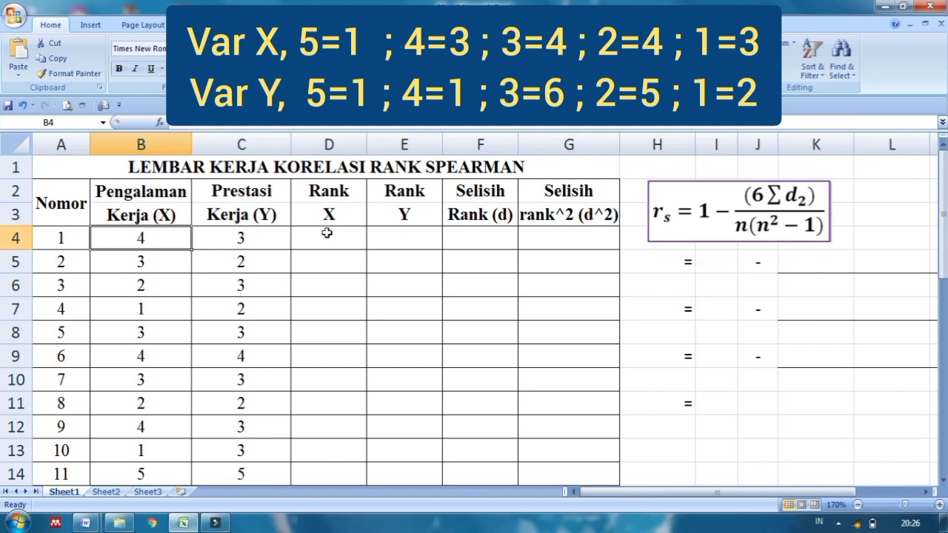
key("Down")
key("Down")
key("Down")
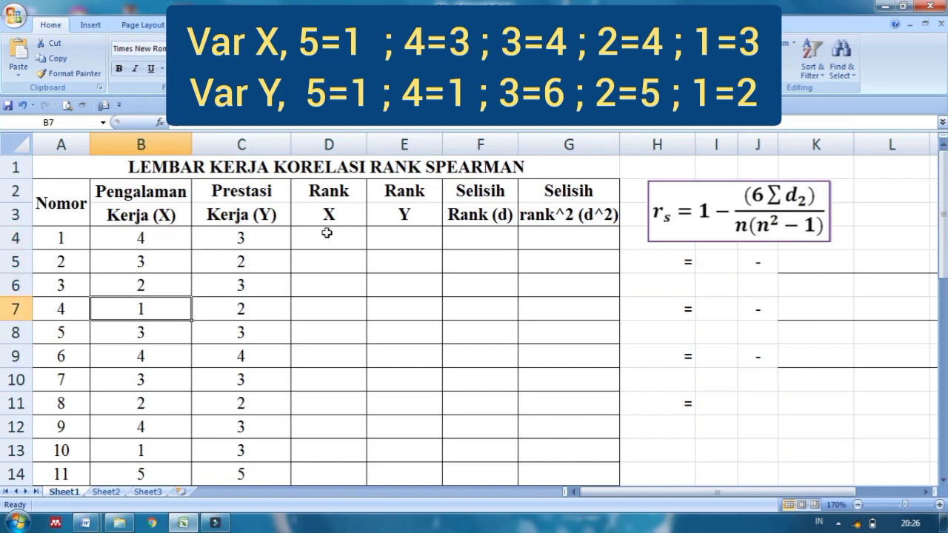
key("Down")
key("Down")
key("Down")
key("Down")
key("Down")
key("Down")
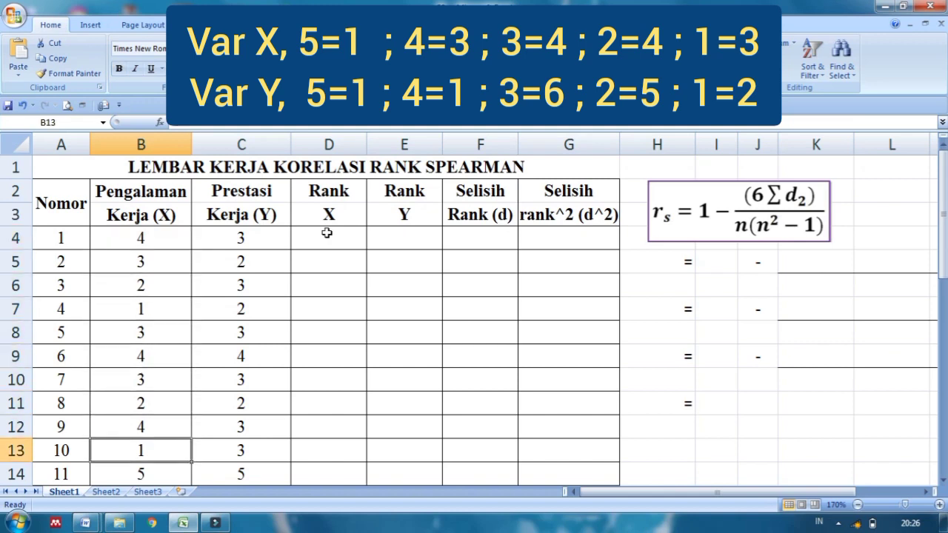
key("Down")
key("Down")
key("Down")
key("Down")
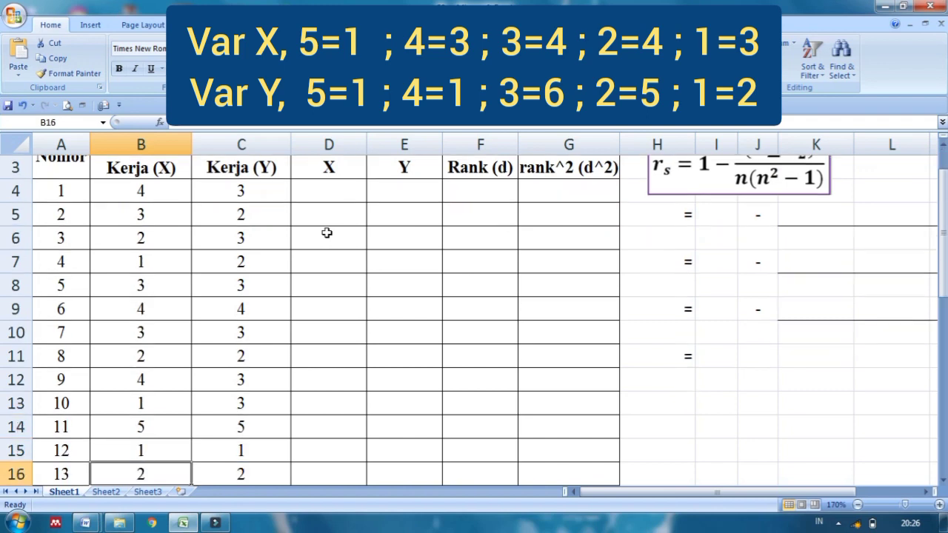
key("Down")
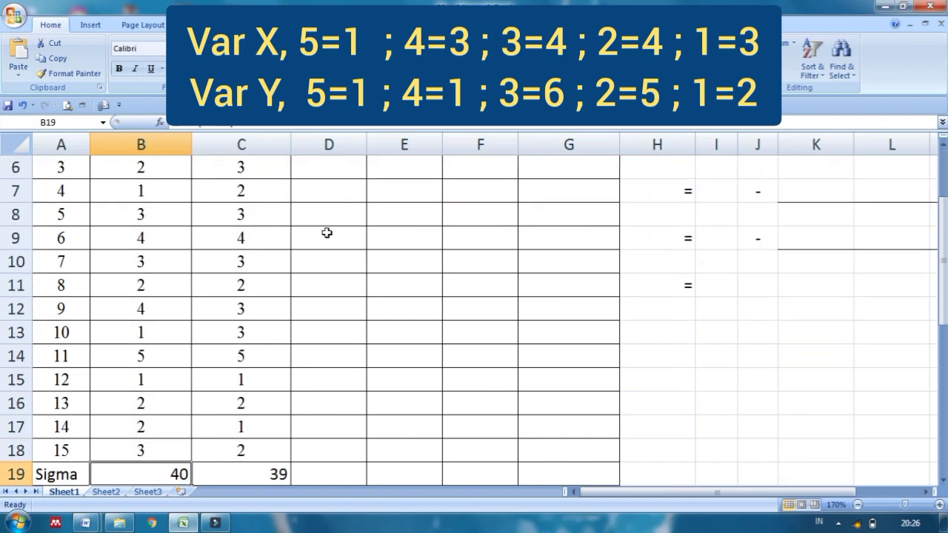
Go over to the Prestasi Kerja (Y) scores in C4:C18 and count how many respondents scored 5
key("Up")
key("Up")
key("Up")
key("Up")
key("Up")
key("Up")
key("Up")
key("Up")
key("Up")
key("Up")
key("Up")
key("Up")
key("Up")
key("Up")
key("Up")
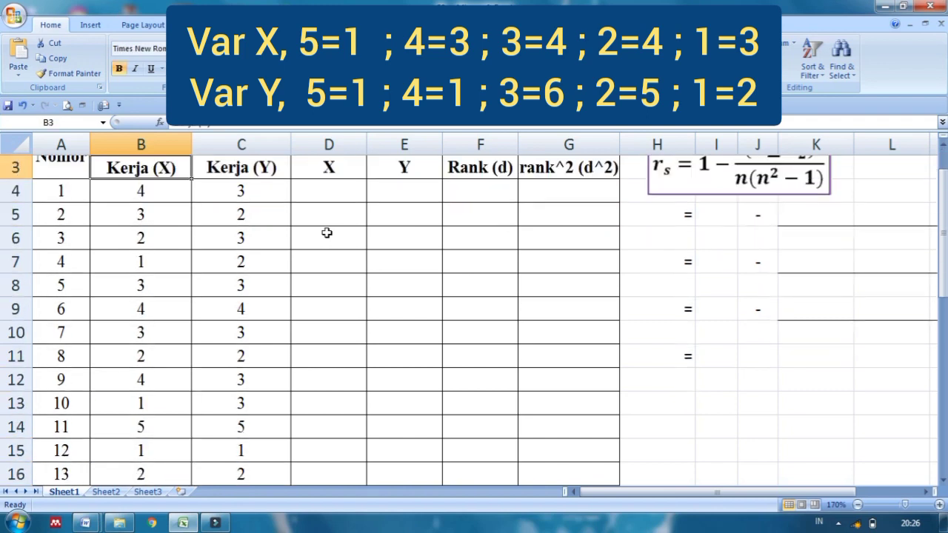
key("Down")
key("Up")
key("Up")
key("Down")
key("Down")
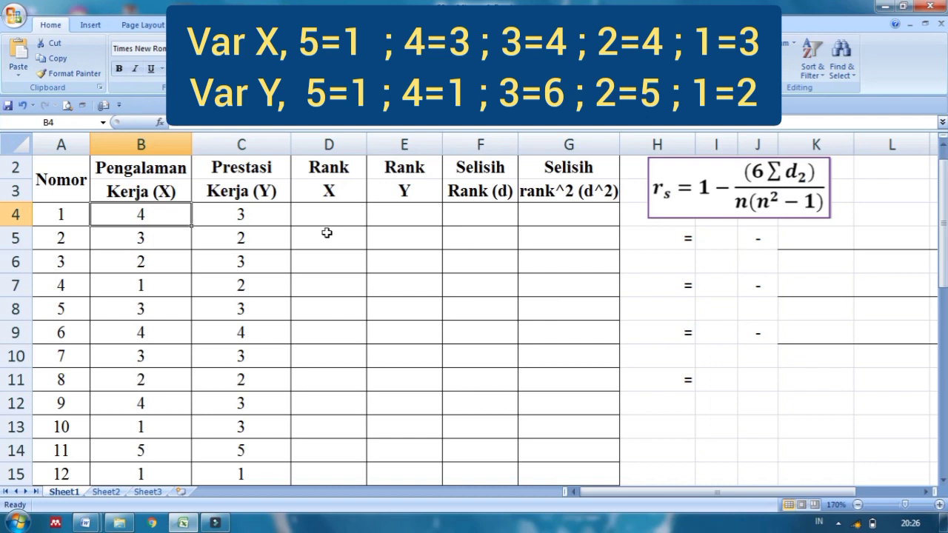
key("Right")
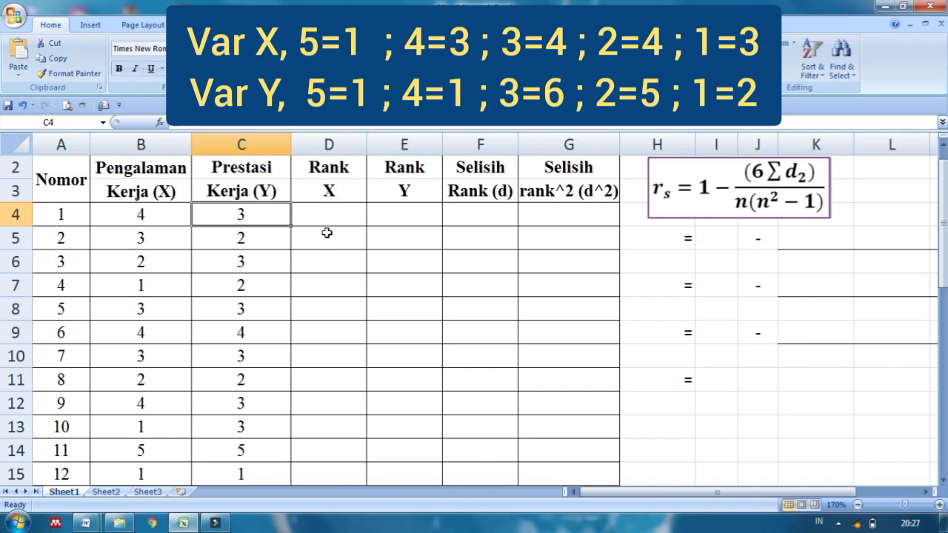
key("Down")
key("Down")
key("Down")
key("Down")
key("Down")
key("Down")
key("Down")
key("Down")
key("Down")
key("Down")
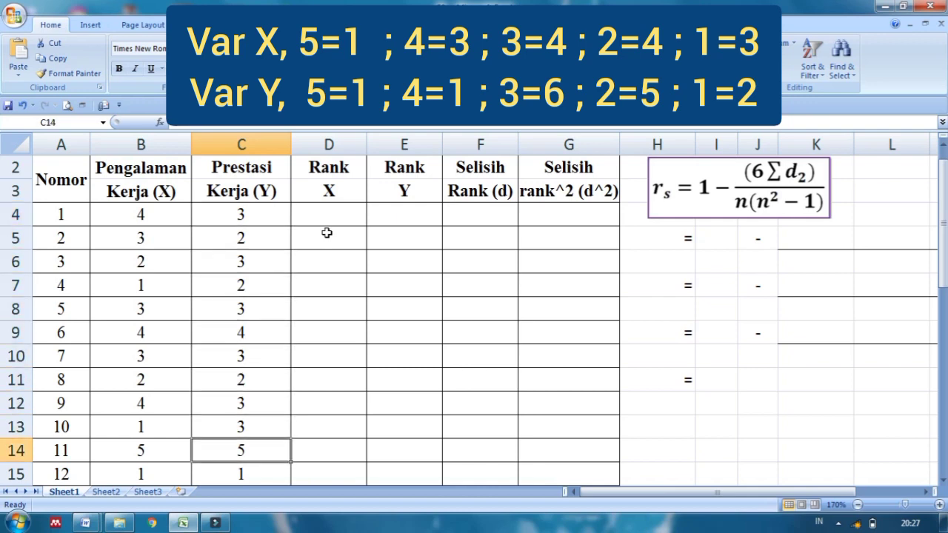
key("Down")
key("Down")
key("Down")
key("Down")
key("Down")
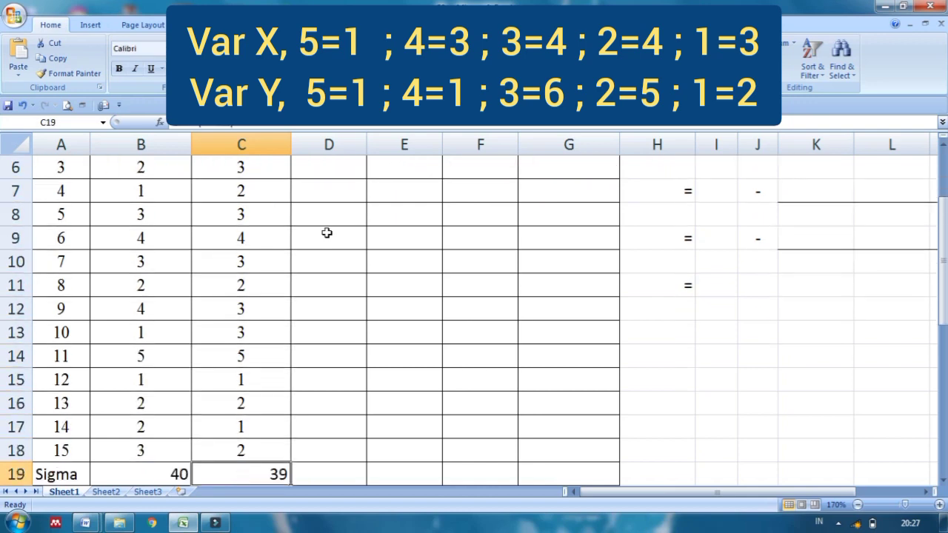
Go through the Prestasi Kerja (Y) scores again and count how many respondents scored 4
key("Up")
key("Up")
key("Up")
key("Up")
key("Up")
key("Up")
key("Up")
key("Up")
key("Up")
key("Up")
key("Up")
key("Up")
key("Up")
key("Up")
key("Up")
key("Up")
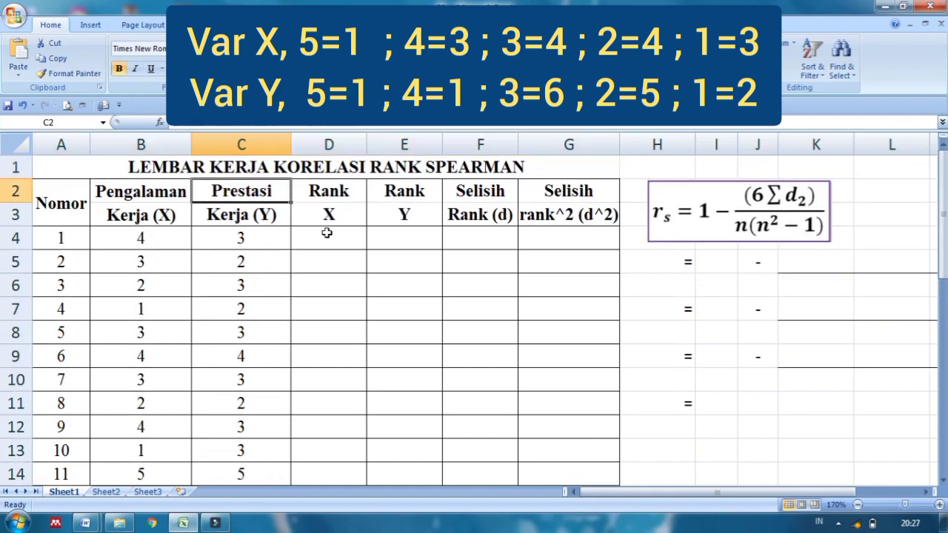
key("Down")
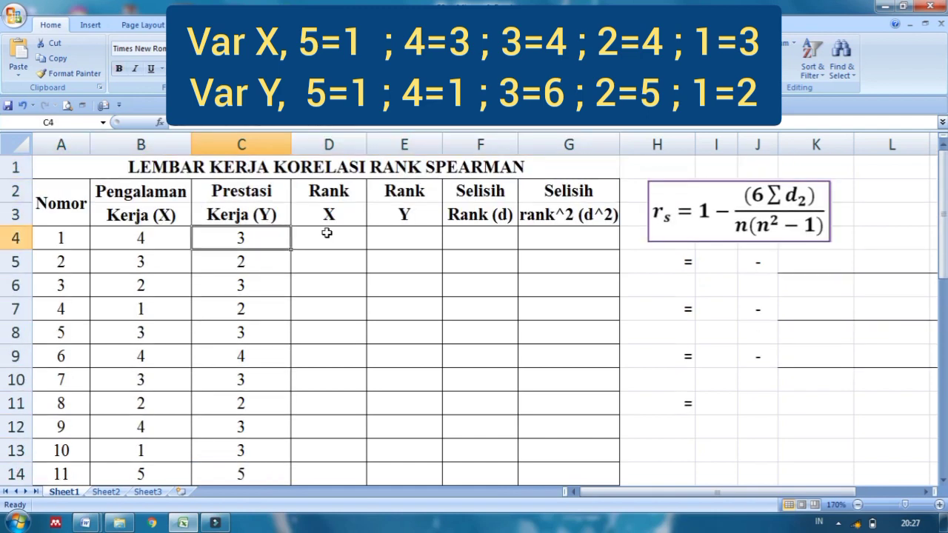
key("Down")
key("Down")
key("Down")
key("Down")
key("Down")
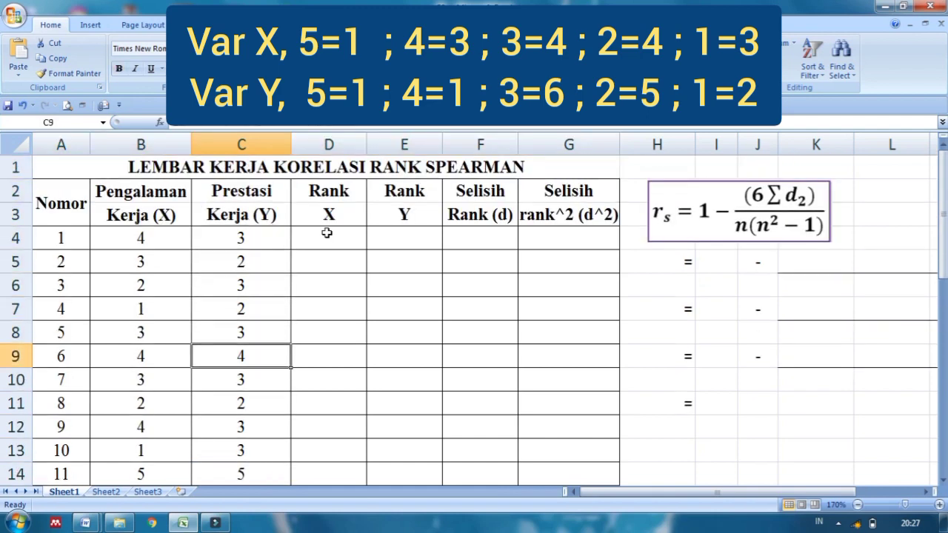
key("Down")
key("Down")
key("Down")
key("Down")
key("Down")
key("Down")
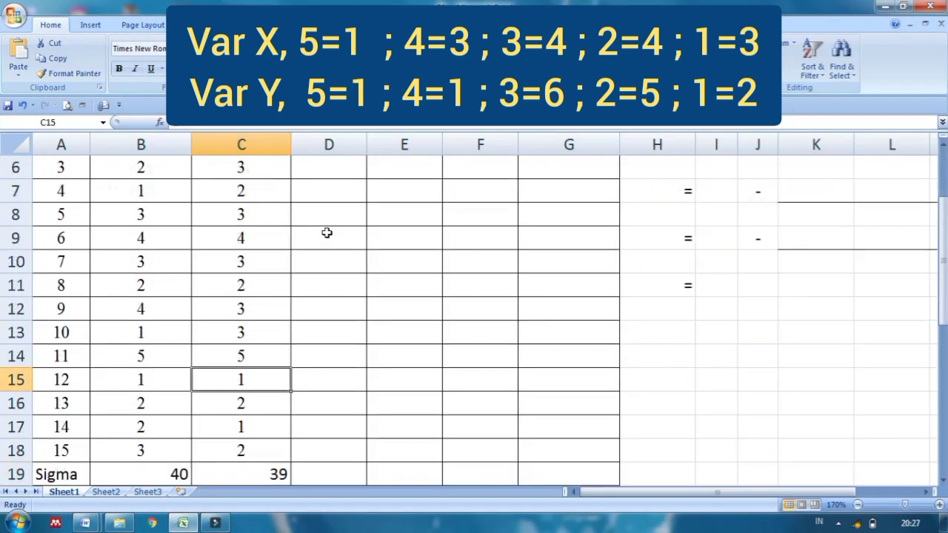
Count the respondents whose Prestasi Kerja (Y) score is 3, starting again from C4
key("Up")
key("Up")
key("Up")
key("Up")
key("Up")
key("Up")
key("Up")
key("Up")
key("Up")
key("Up")
key("Up")
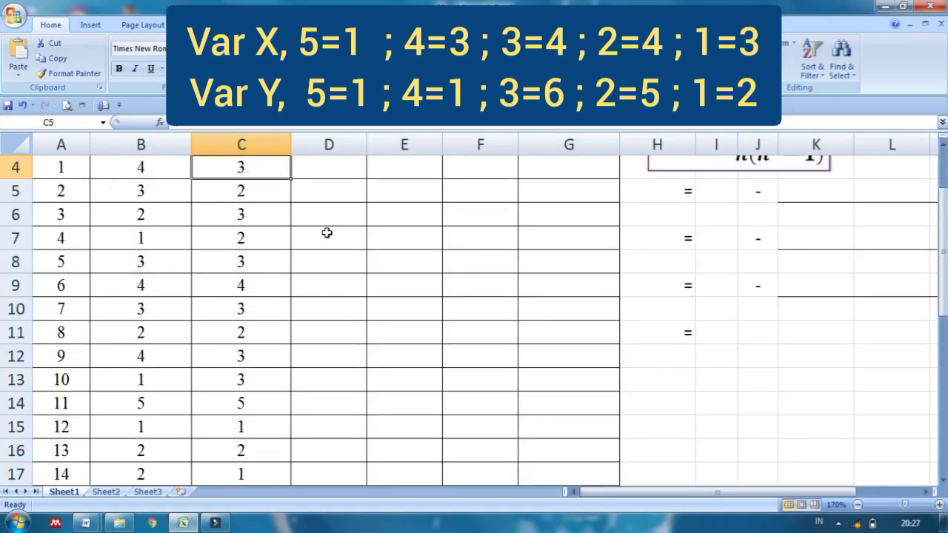
key("Down")
key("Down")
key("Down")
key("Down")
key("Down")
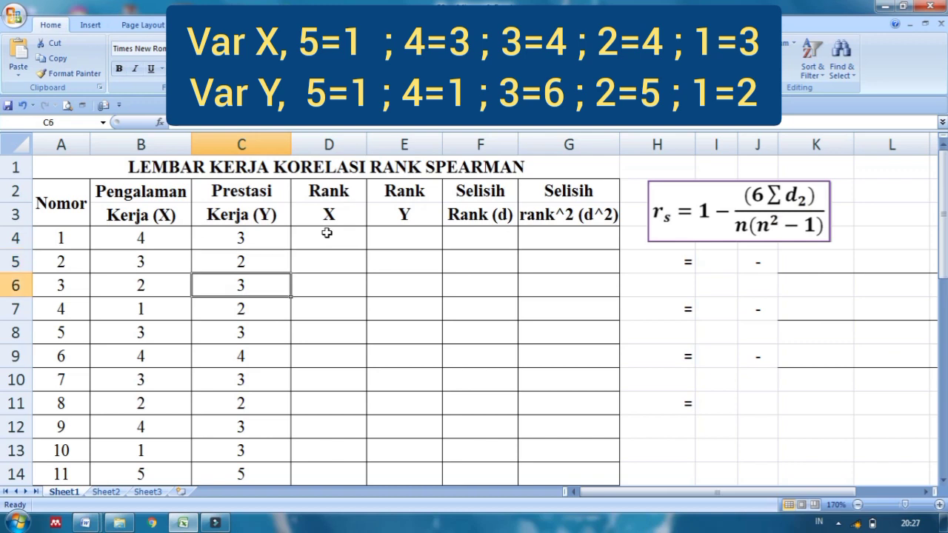
key("Down")
key("Down")
key("Down")
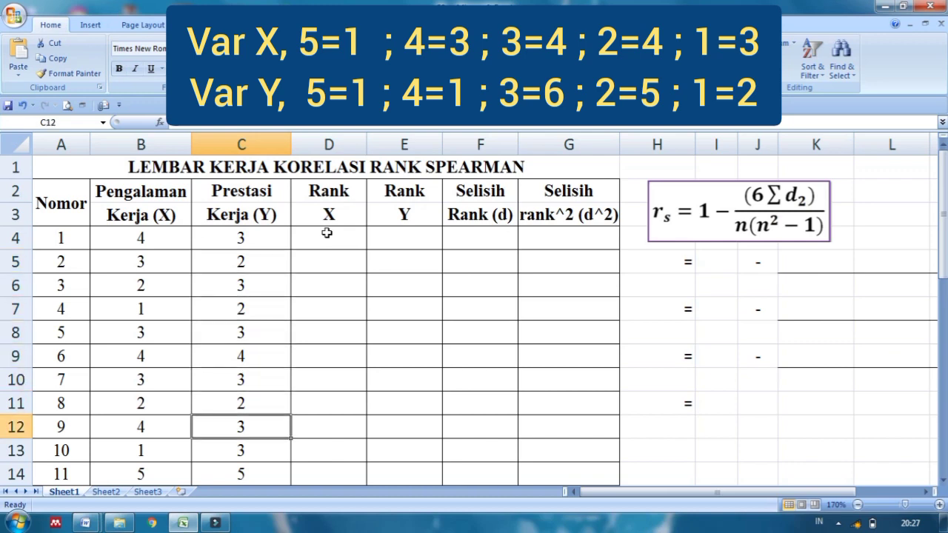
key("Down")
key("Down")
key("Down")
key("Down")
key("Down")
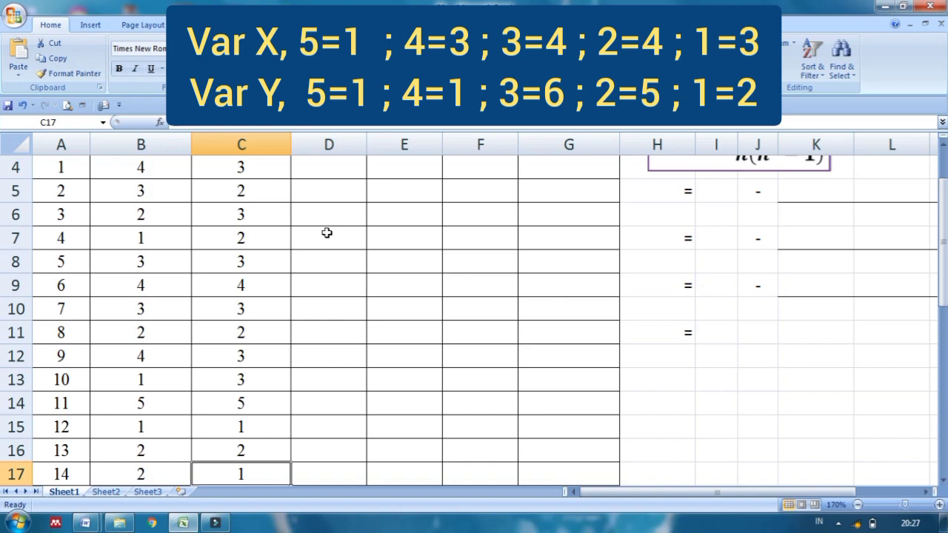
Work down the Prestasi Kerja (Y) scores once more to C18 and count how many respondents scored 2
key("Up")
key("Up")
key("Up")
key("Up")
key("Up")
key("Up")
key("Up")
key("Up")
key("Up")
key("Up")
key("Up")
key("Up")
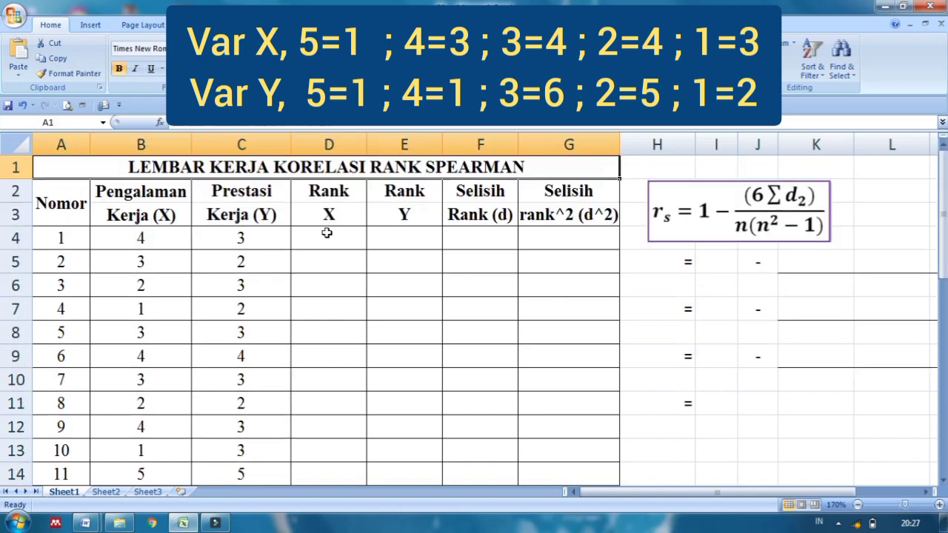
key("Down")
key("Down")
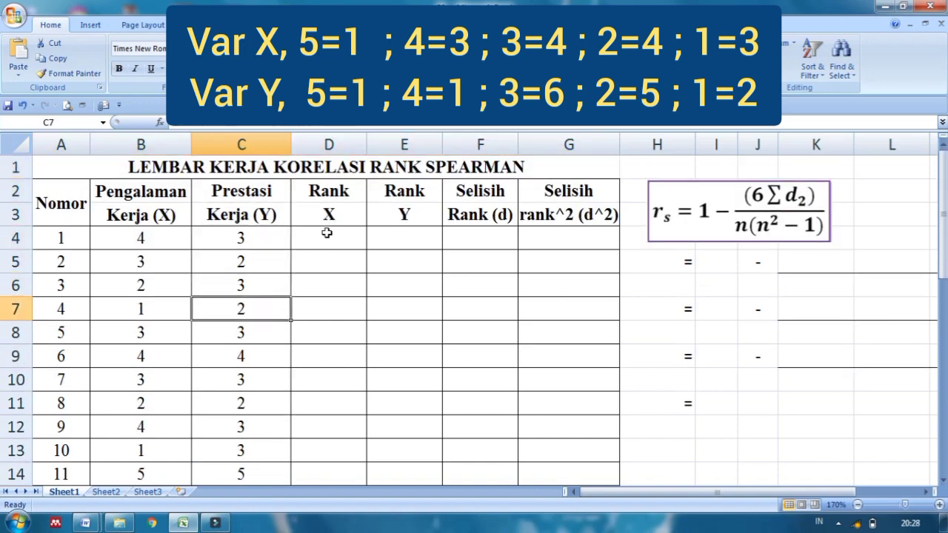
key("Down")
key("Down")
key("Down")
key("Down")
key("Down")
key("Down")
key("Down")
key("Down")
key("Down")
key("Down")
key("Down")
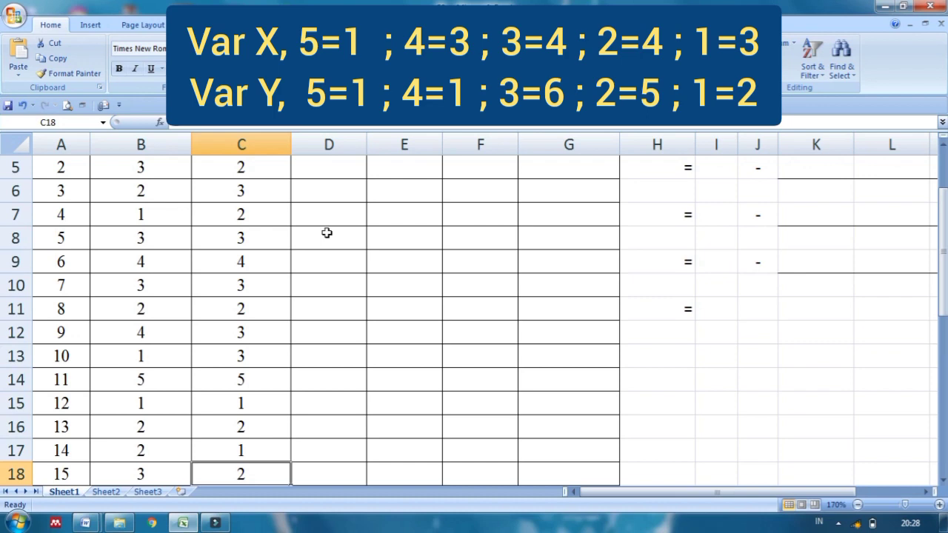
Go through the Prestasi Kerja (Y) scores in C4:C18 again and count how many respondents scored 1
key("Up")
key("Up")
key("Up")
key("Up")
key("Up")
key("Up")
key("Up")
key("Up")
key("Up")
key("Up")
key("Up")
key("Up")
key("Up")
key("Up")
key("Up")
key("Up")
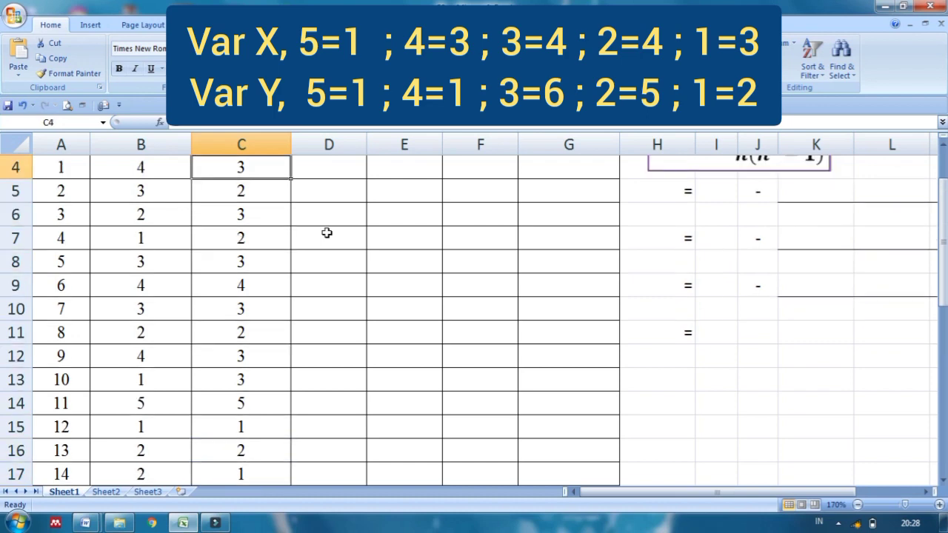
key("Down")
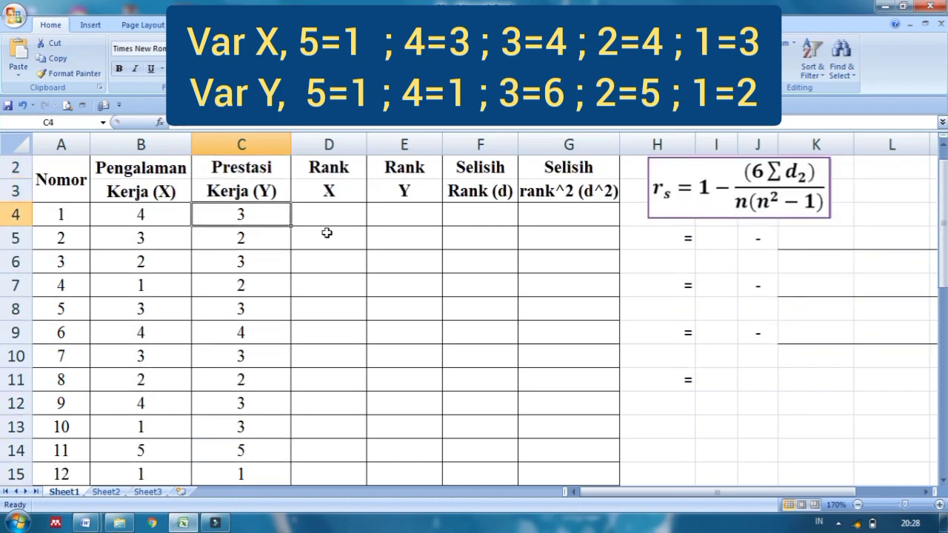
key("Down")
key("Down")
key("Down")
key("Down")
key("Down")
key("Down")
key("Down")
key("Down")
key("Down")
key("Down")
key("Down")
key("Down")
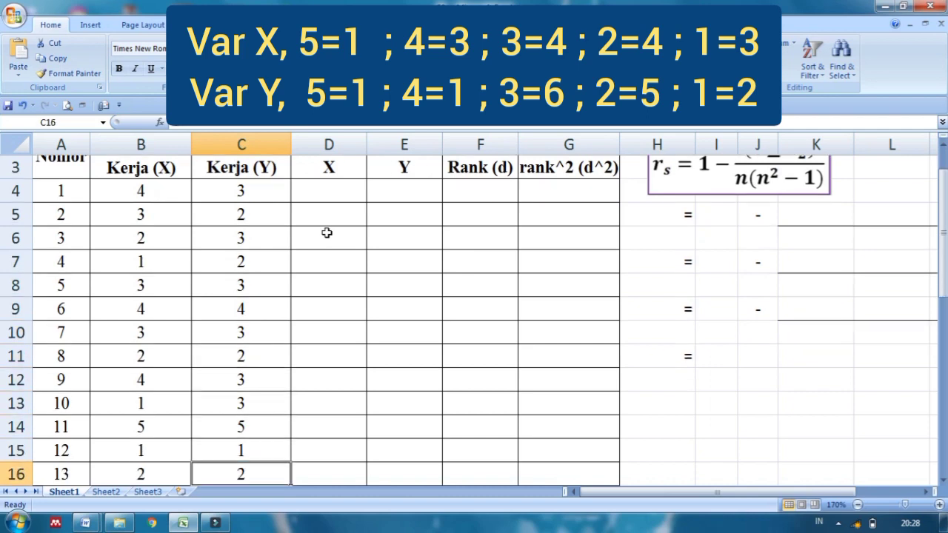
key("Down")
key("Down")
key("Up")
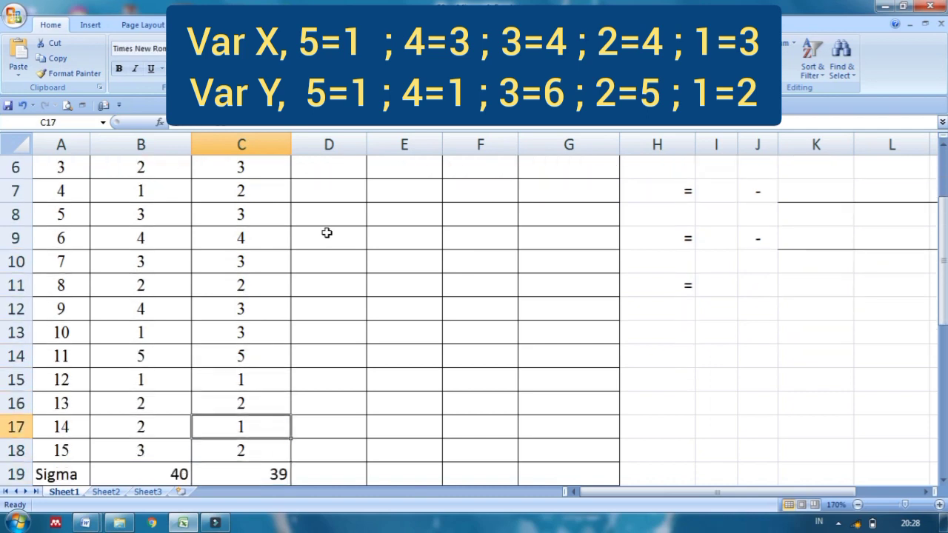
key("Up")
key("Up")
key("Up")
key("Up")
key("Up")
key("Up")
key("Up")
key("Up")
key("Up")
key("Up")
key("Up")
key("Up")
key("Up")
key("Up")
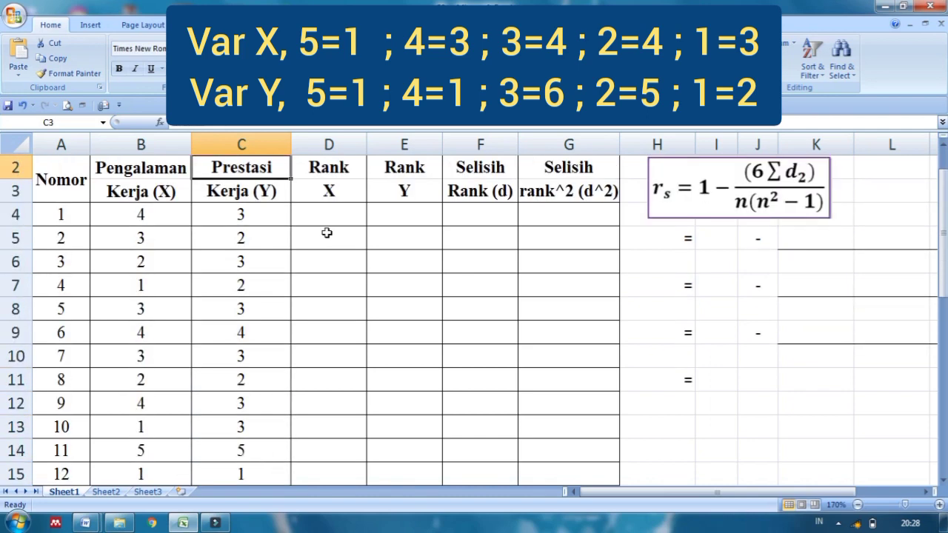
scroll(326, 232, "up", 1)
key("Up")
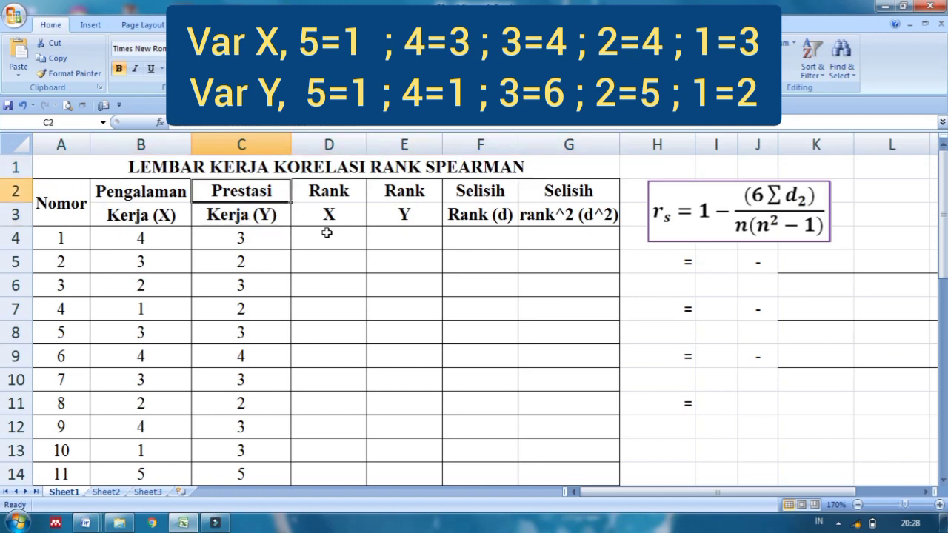
key("Down")
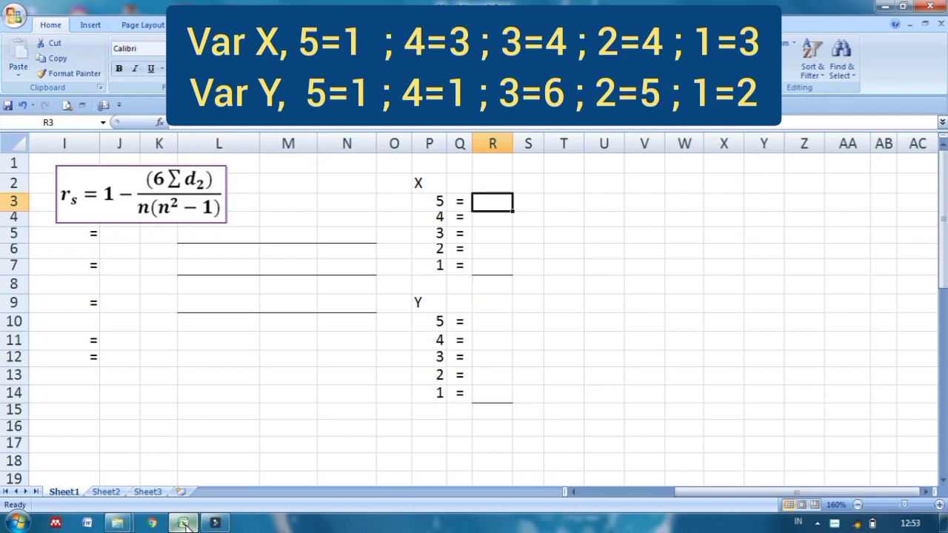
Enter the X frequencies for scores 5 down to 1 in R3:R7 as 1, 3, 4, 4 and 3
type("1")
key("Return")
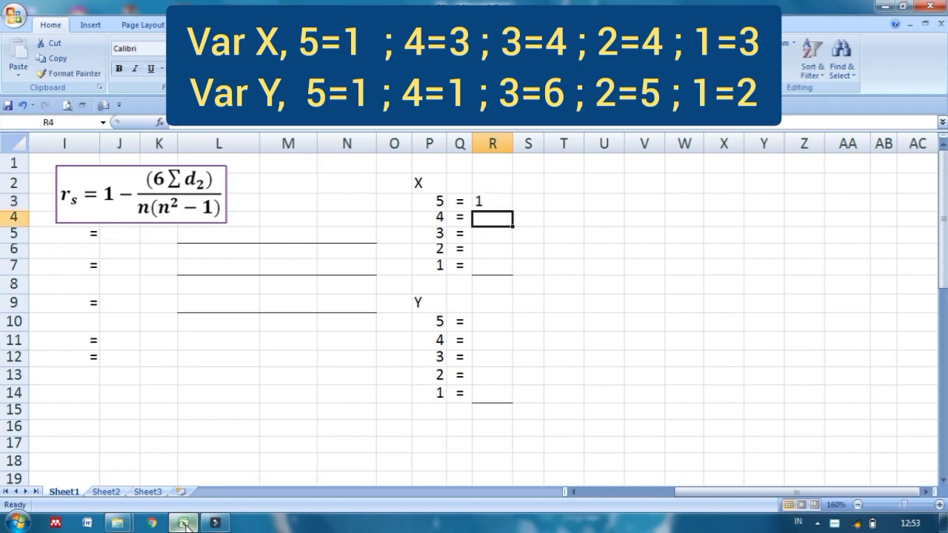
type("3")
key("Return")
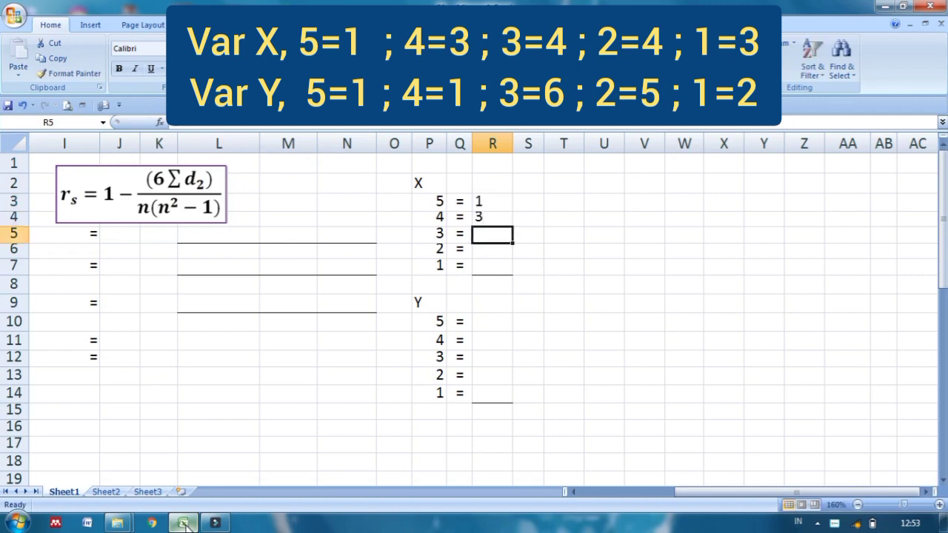
type("4")
key("Return")
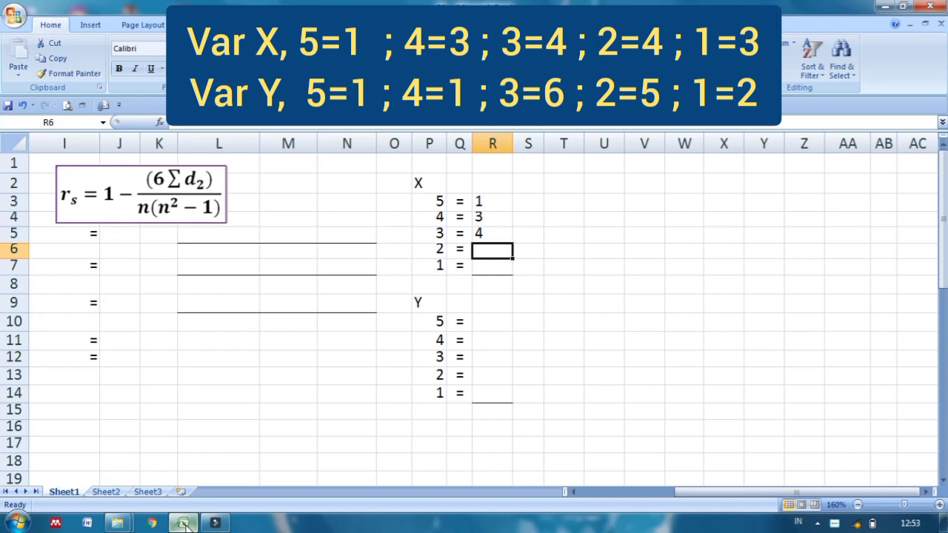
type("4")
key("Return")
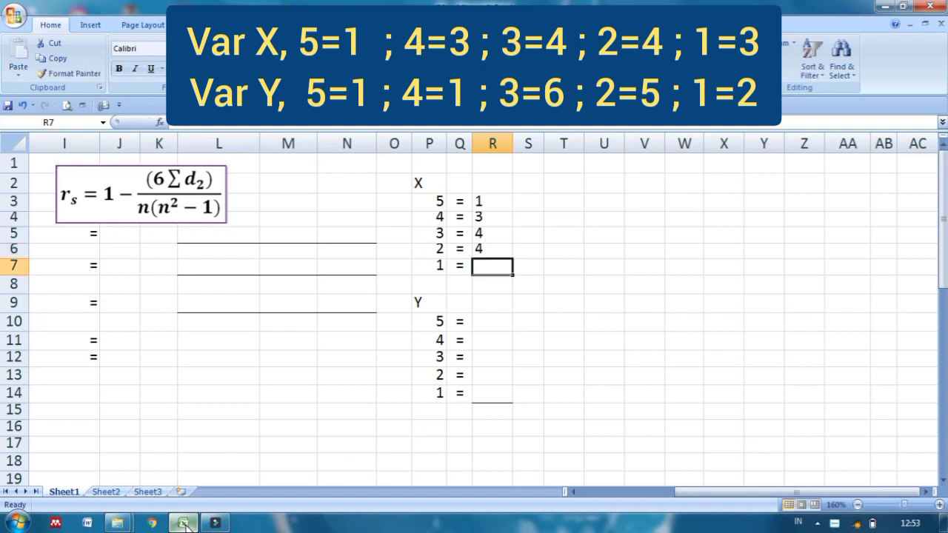
type("3")
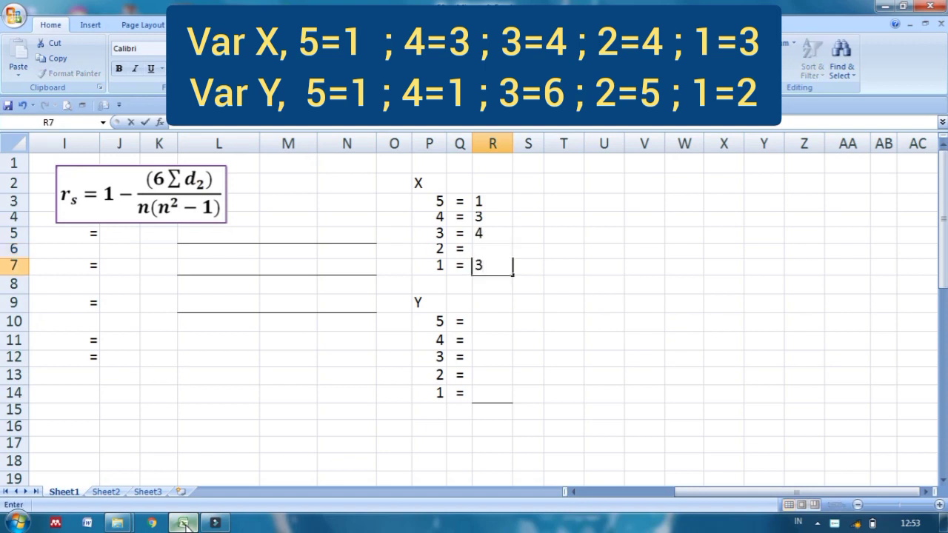
key("Return")
Total the X frequencies in R3:R7 with AutoSum, placing the sum in R8
key("Up")
key("Up")
key("Up")
key("Up")
key("Up")
key("shift+Down")
key("shift+Down")
key("shift+Down")
key("shift+Down")
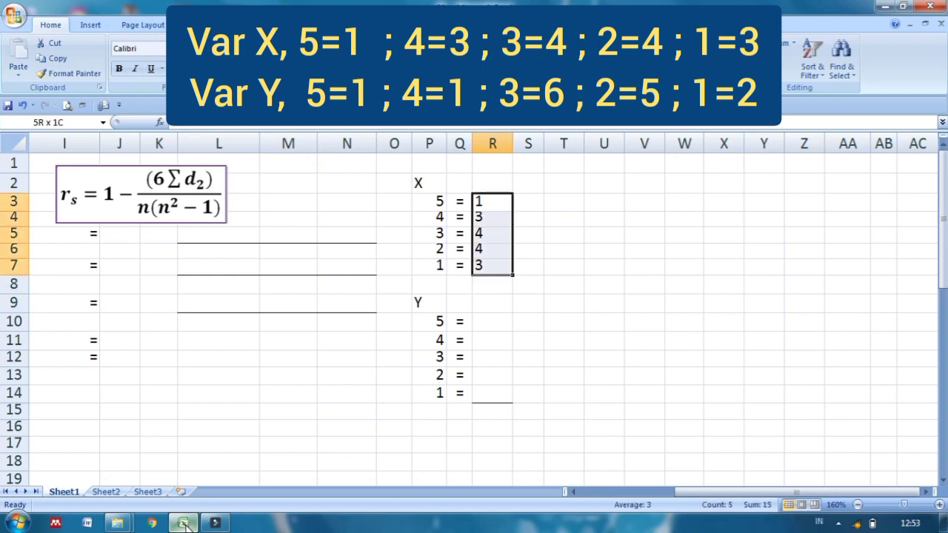
left_click(782, 47)
Enter the Y frequencies for scores 5 down to 1 in R10:R14 as 1, 1, 6, 5 and 2
key("Down")
key("Down")
key("Down")
key("Down")
key("Down")
key("Down")
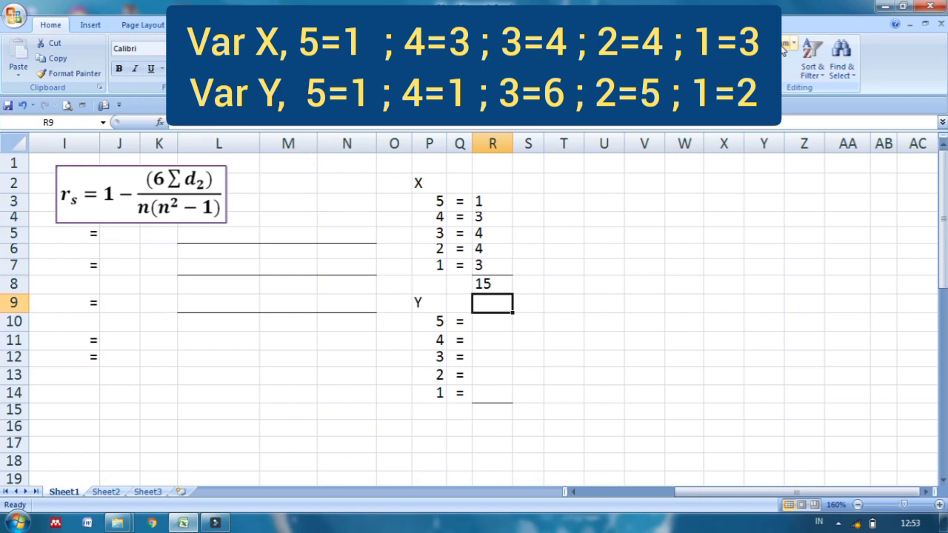
key("Down")
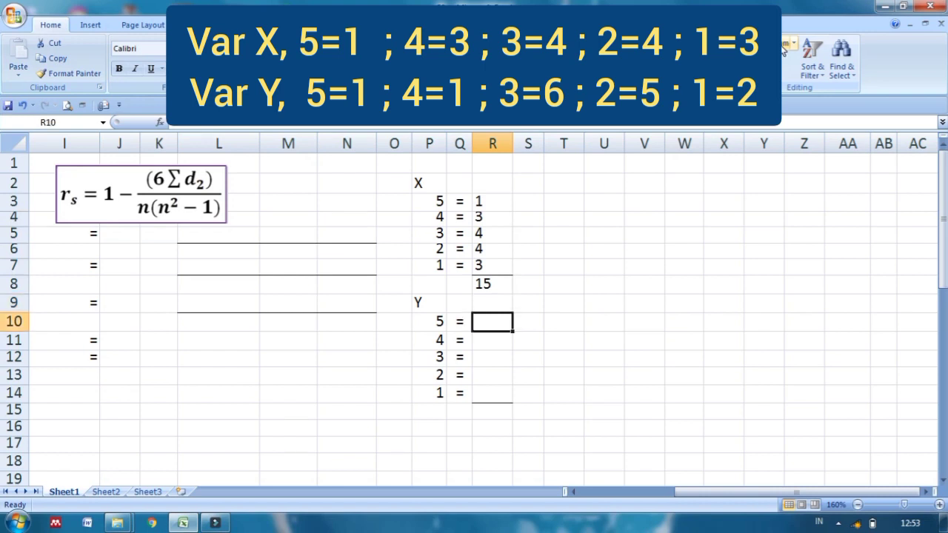
type("1")
key("Return")
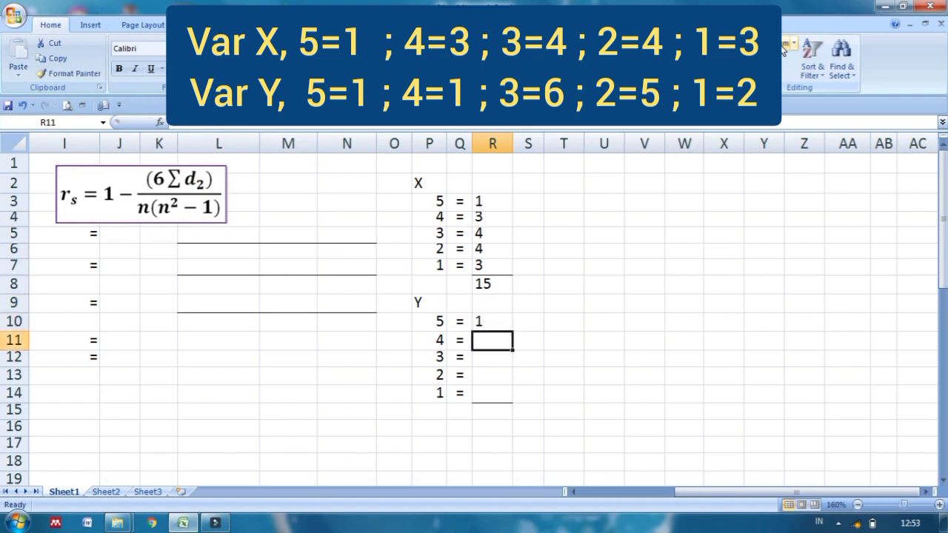
type("1")
key("Return")
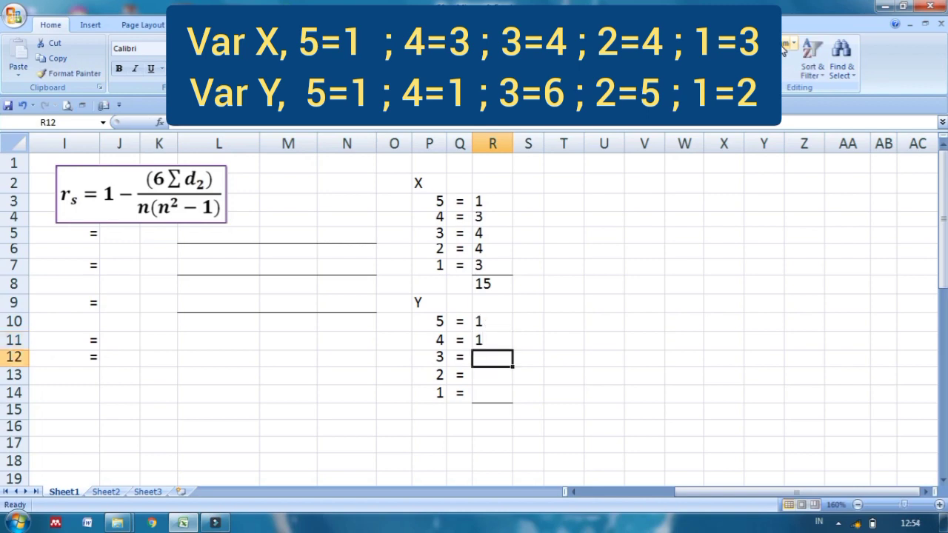
type("6")
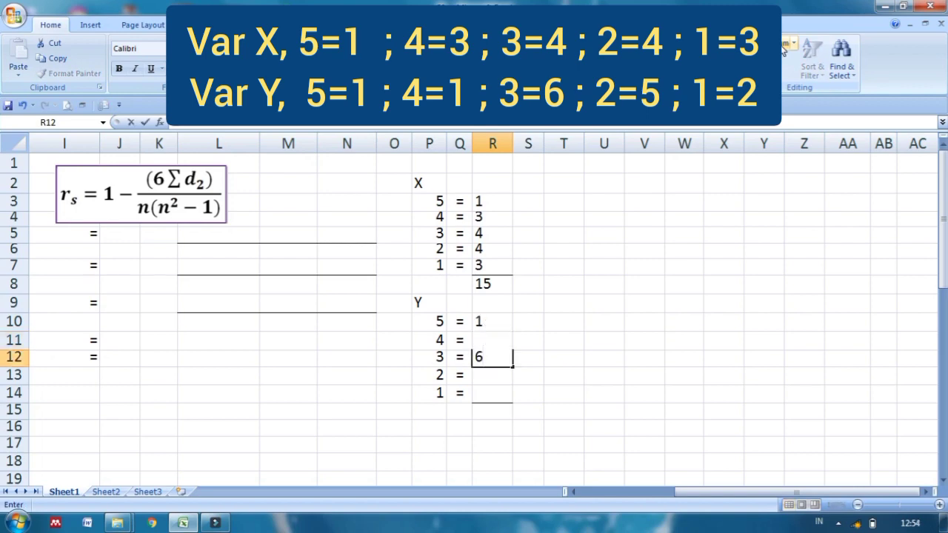
key("Return")
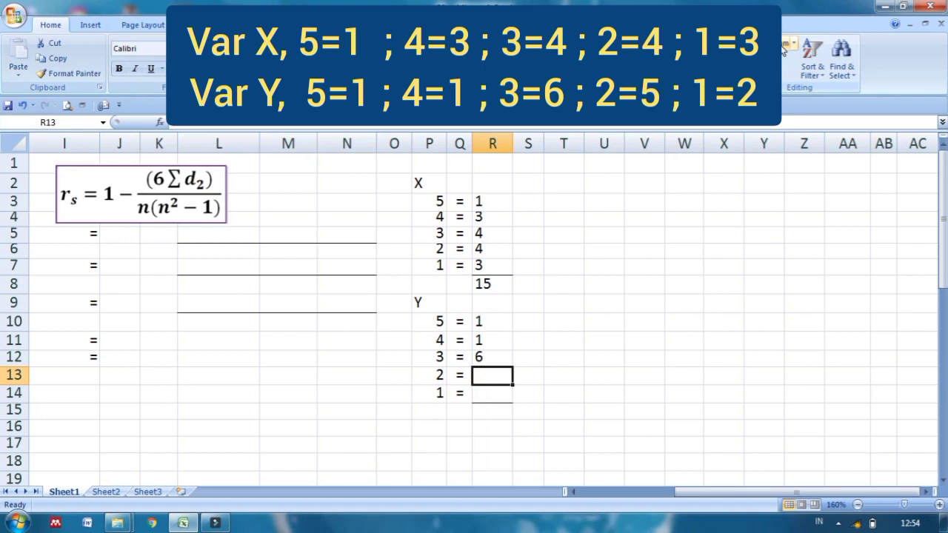
type("5")
key("Return")
type("2")
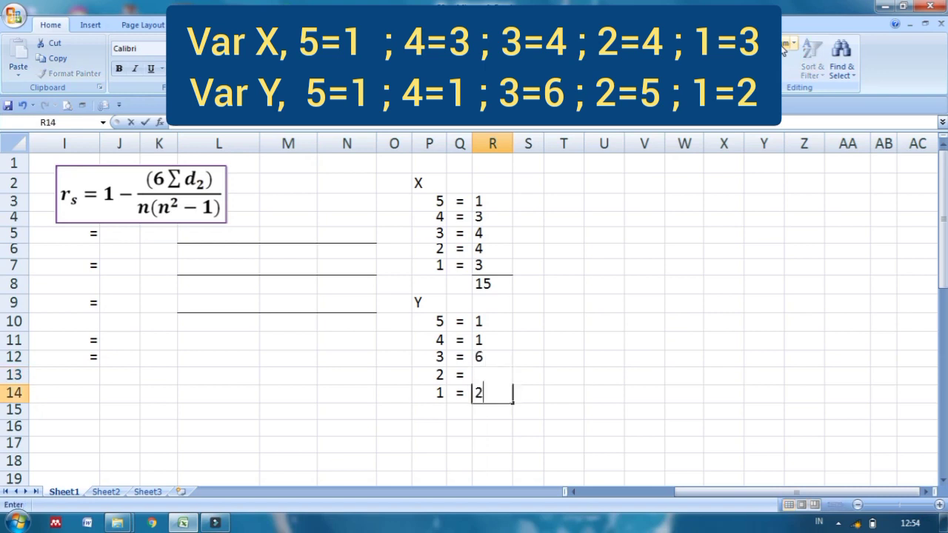
key("Return")
Total the Y frequencies in R10:R14 with AutoSum, placing the sum in R15
key("Up")
key("Up")
key("Up")
key("Up")
key("Up")
key("shift+Down")
key("shift+Down")
key("shift+Down")
key("shift+Down")
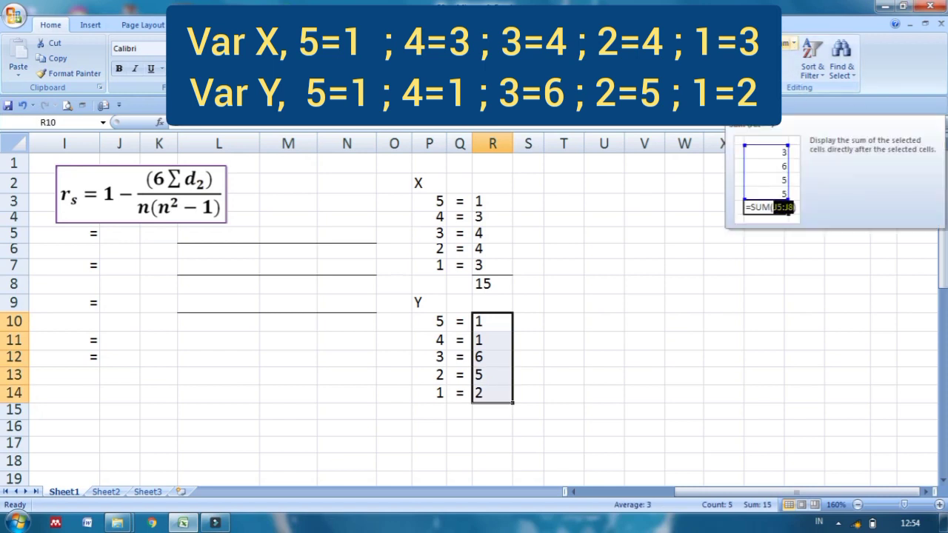
left_click(783, 43)
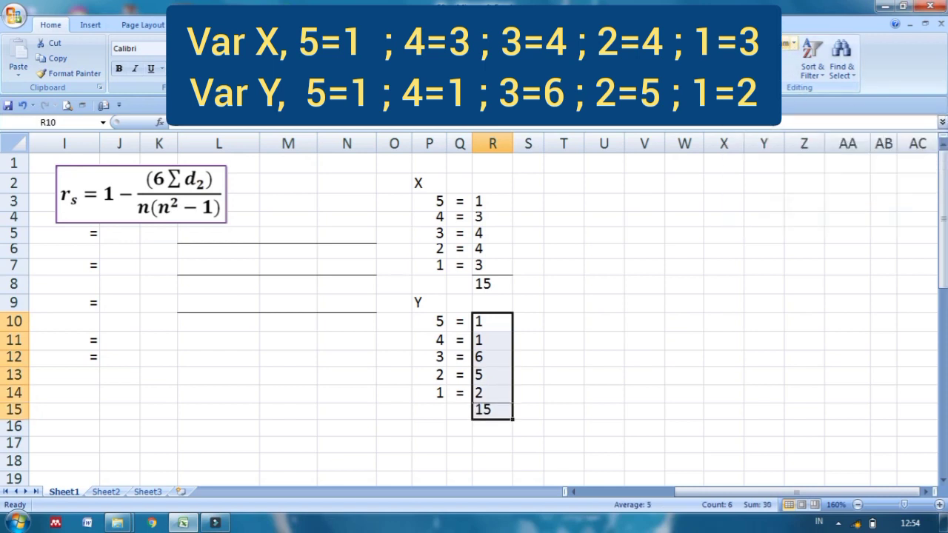
List the X rank positions beside the frequencies: 1 in T3 for score 5, and 2, 3, 4 in T4:V4 for score 4
left_click(514, 204)
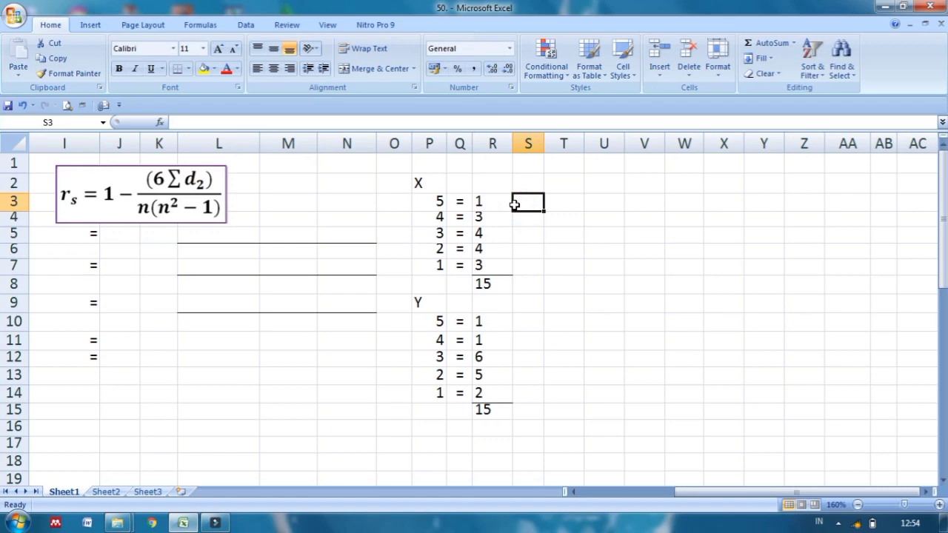
key("Right")
key("Left")
key("Right")
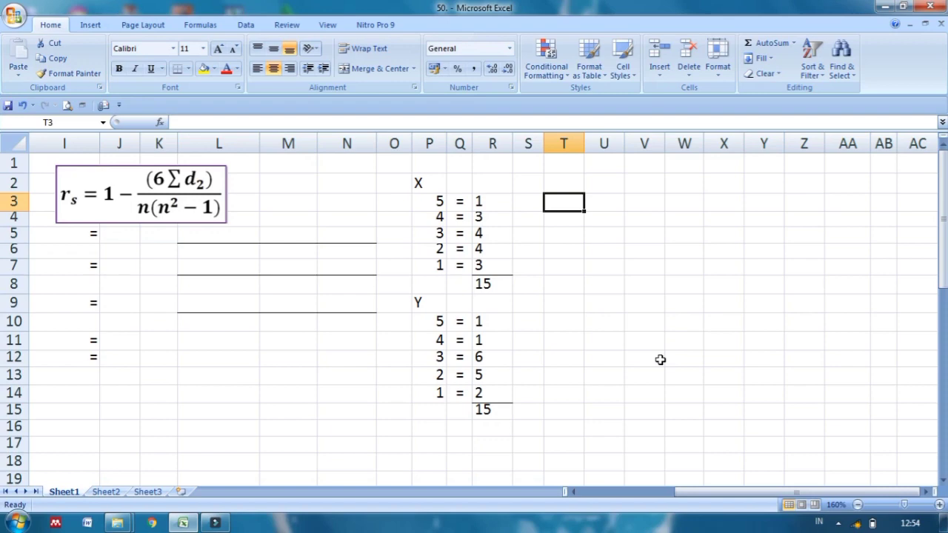
type("1")
key("Return")
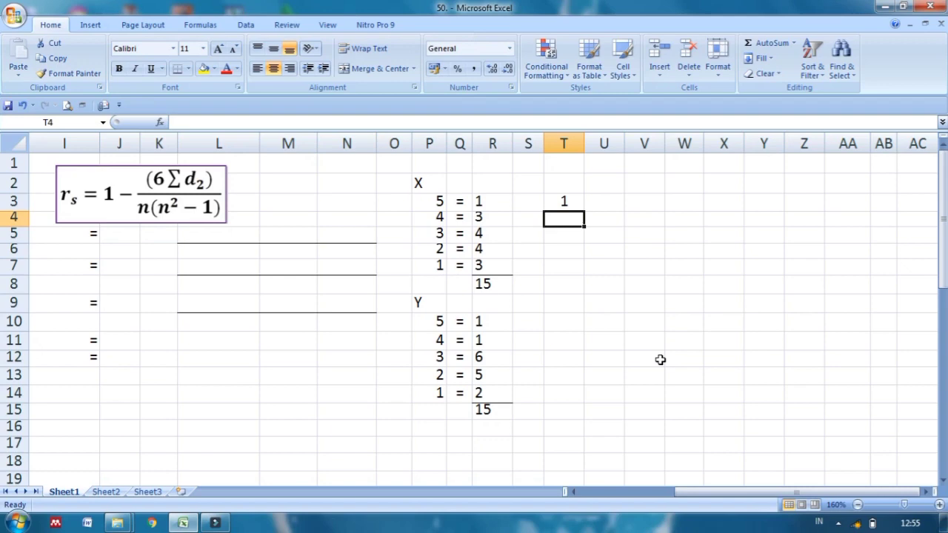
type("2")
key("Tab")
type("3")
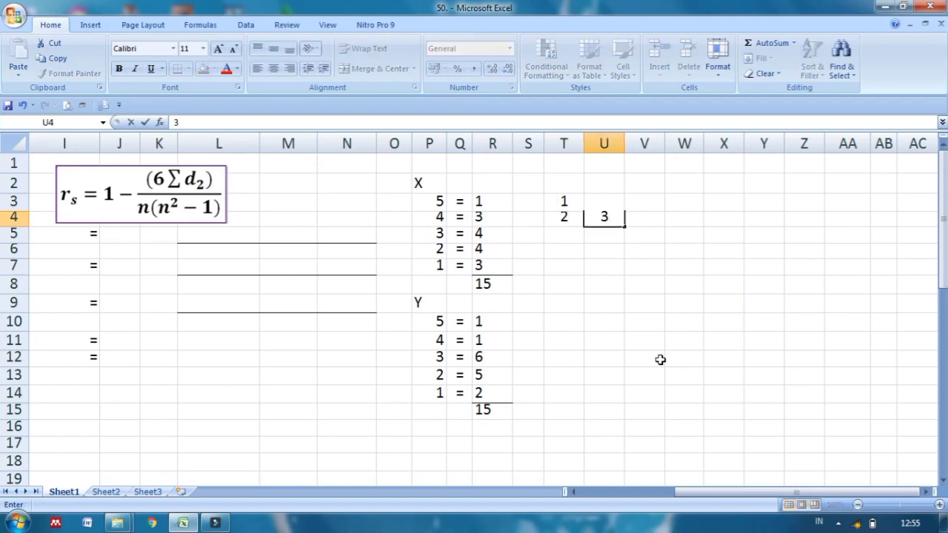
key("Tab")
type("4")
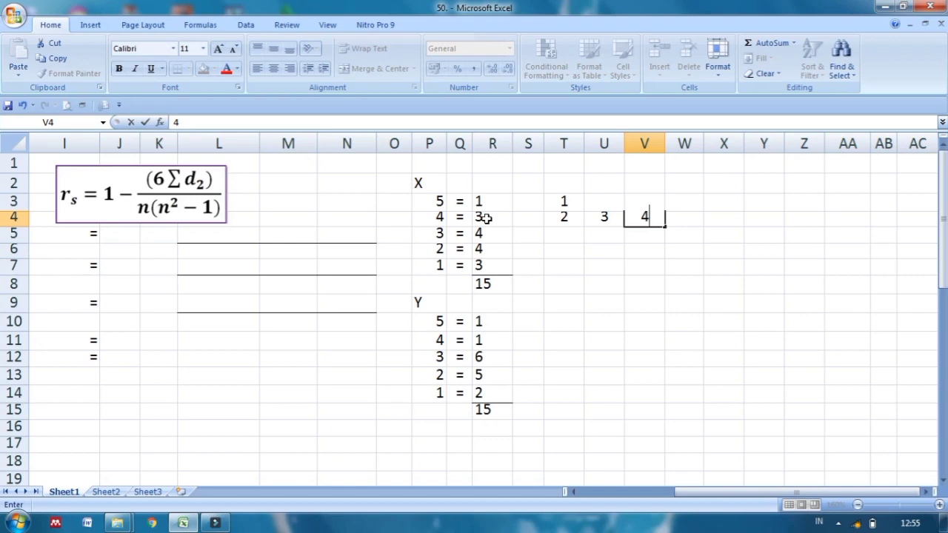
key("Return")
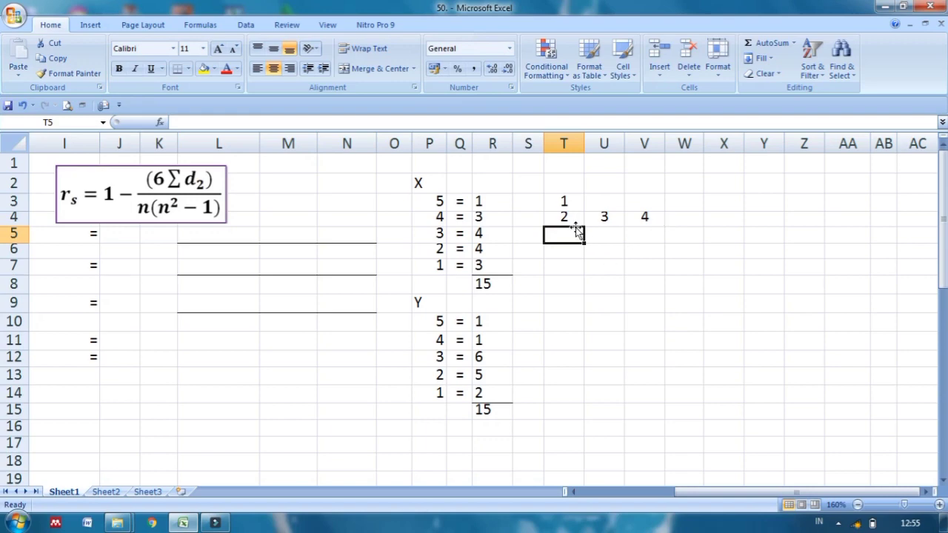
List the rank positions 5, 6, 7 and 8 in T5:W5 for the respondents with X score 3
type("5")
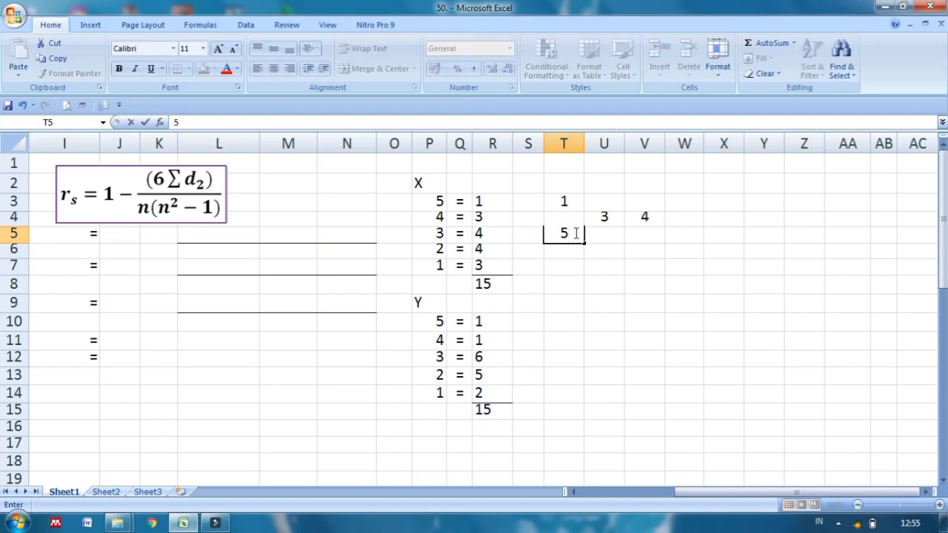
key("Tab")
type("6")
key("Tab")
type("7")
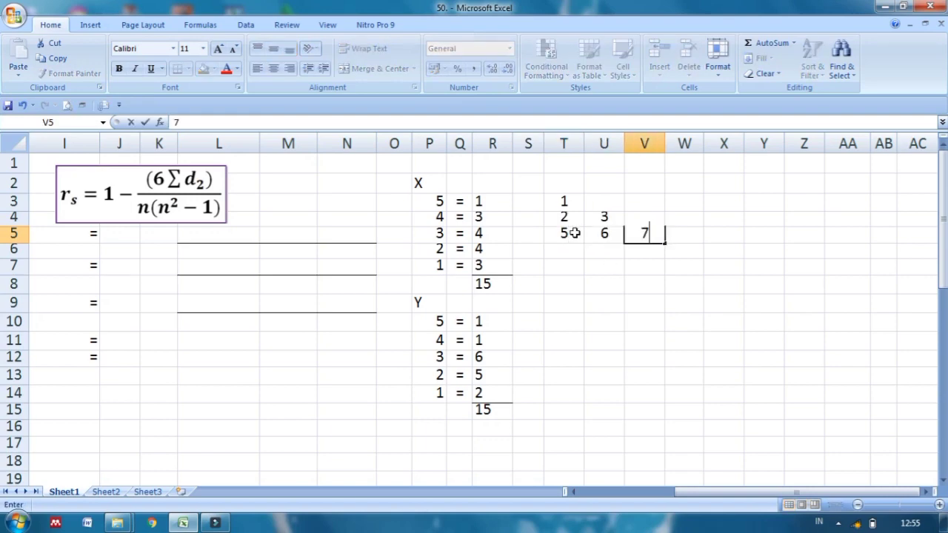
key("Tab")
type("8")
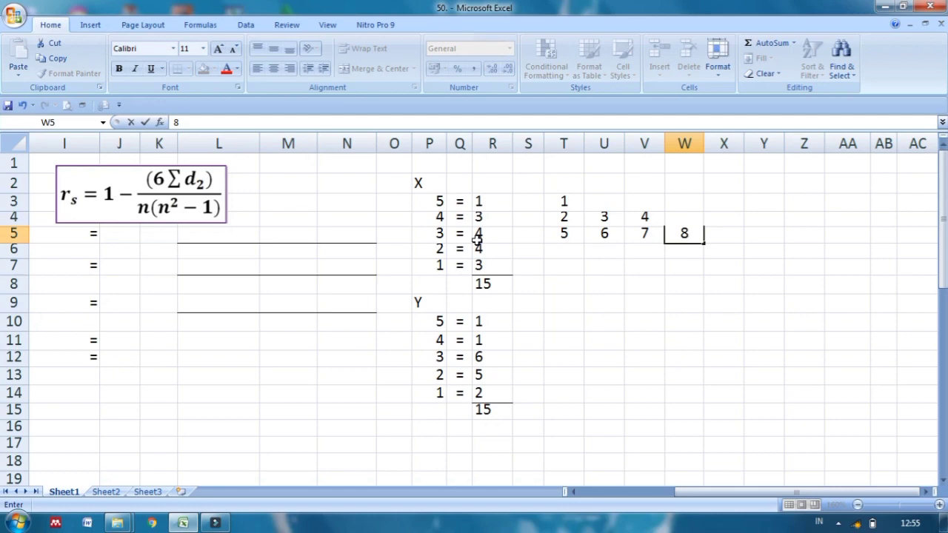
key("Return")
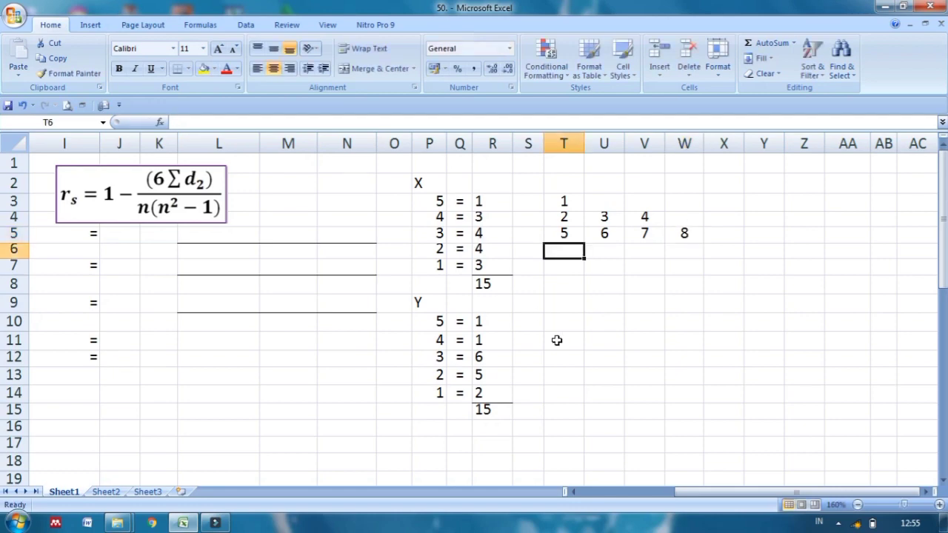
List the rank positions 9, 10, 11 and 12 in T6:W6 for the respondents with X score 2
type("9")
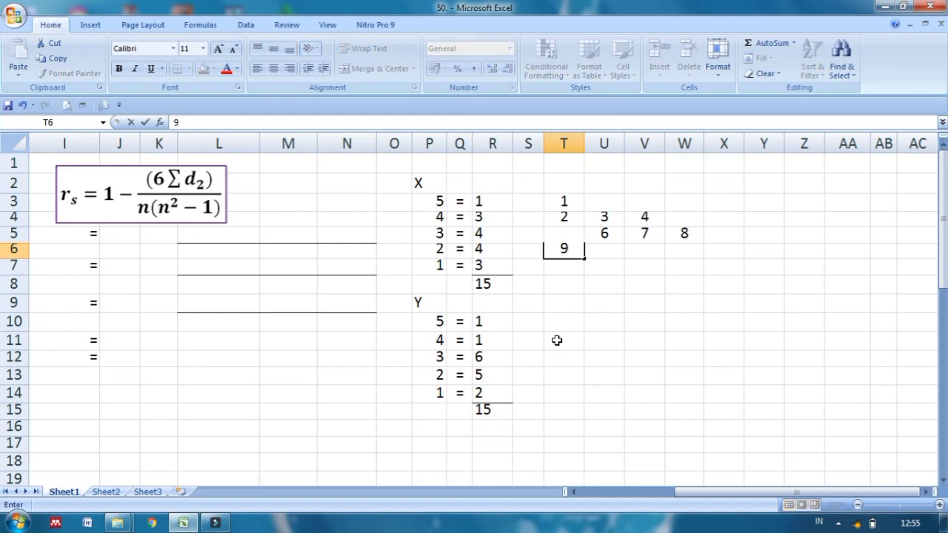
key("Tab")
type("10")
key("Tab")
type("11")
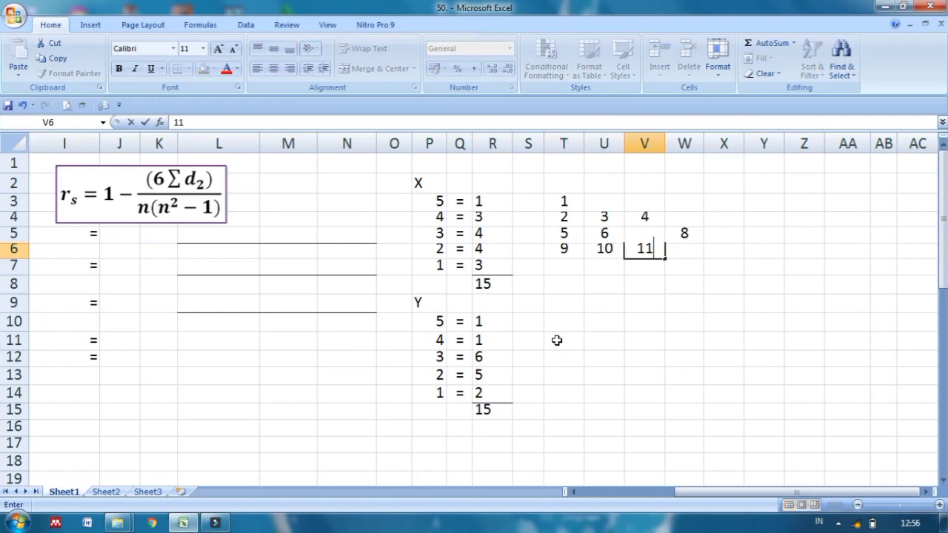
key("Tab")
type("12")
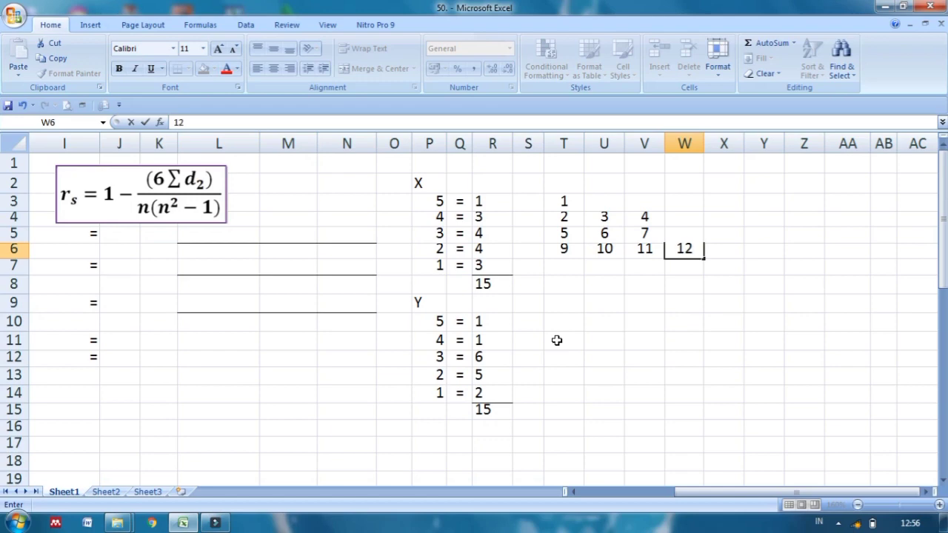
key("Return")
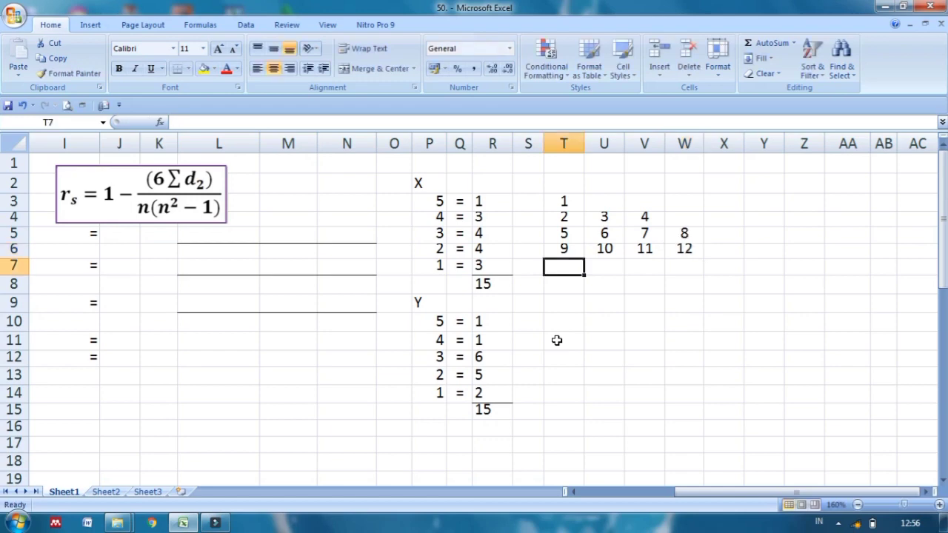
List the rank positions 13, 14 and 15 in T7:V7 for the respondents with X score 1
type("1")
type("14")
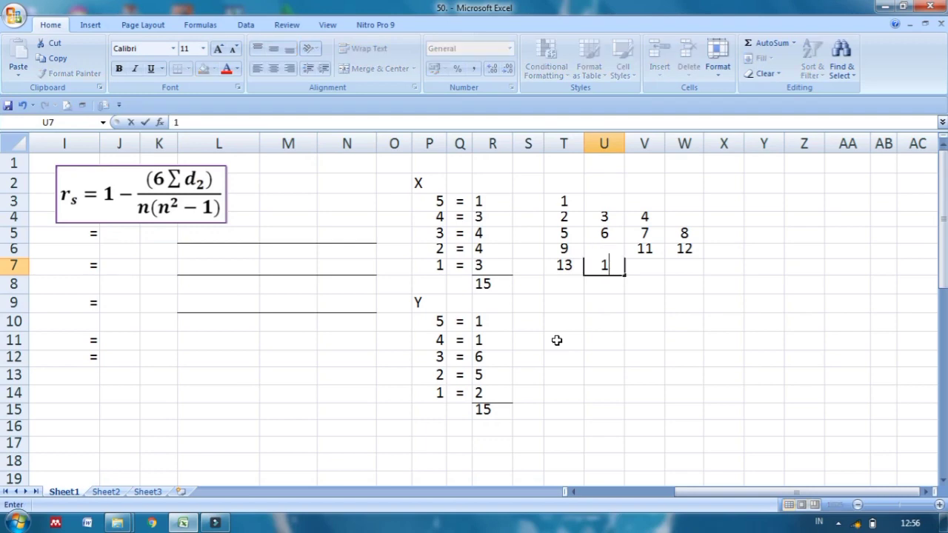
key("Tab")
type("15")
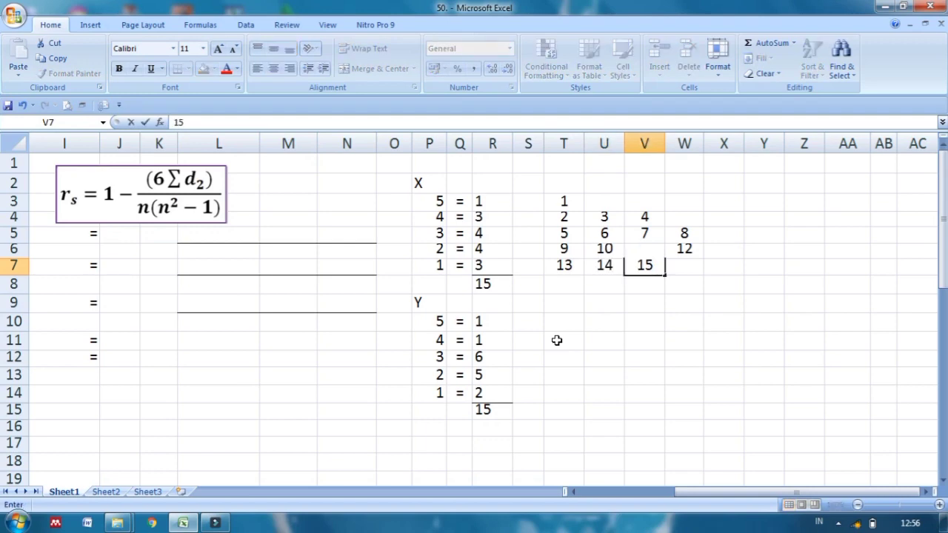
key("Return")
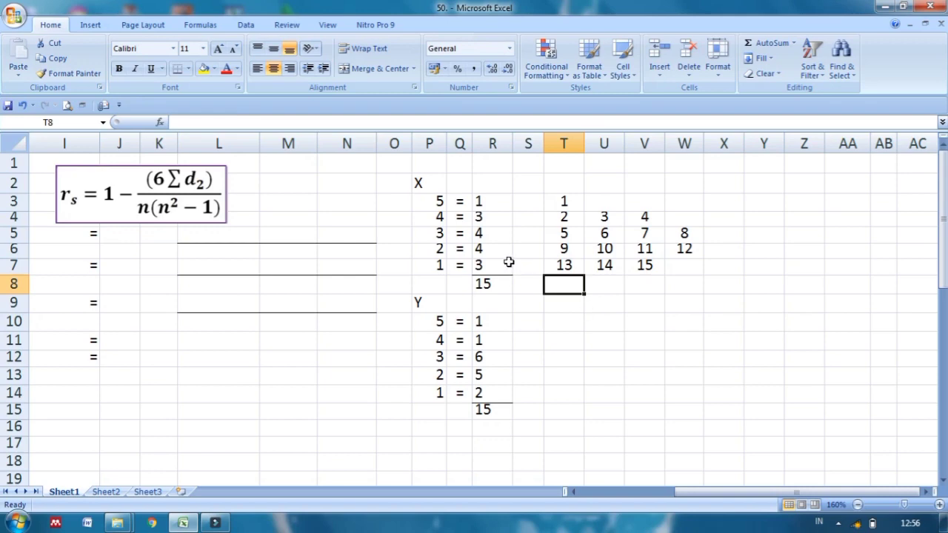
left_click(641, 267)
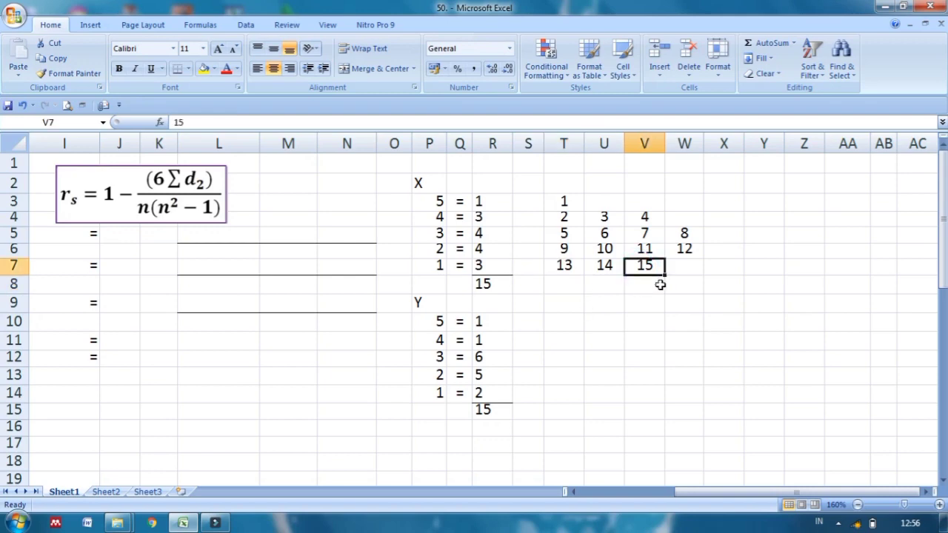
List the first Y rank positions: 1 in T10 for score 5 and 2 in T11 for score 4
left_click(549, 326)
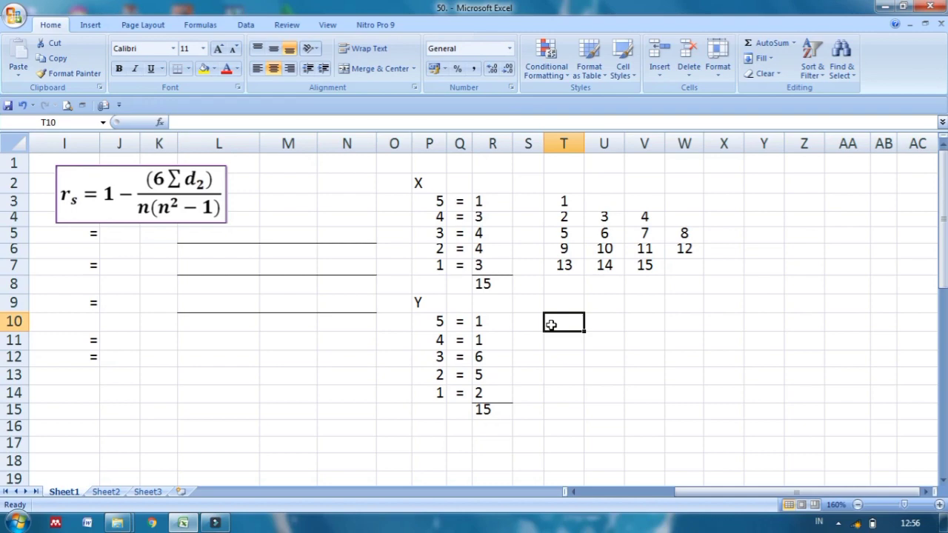
type("1")
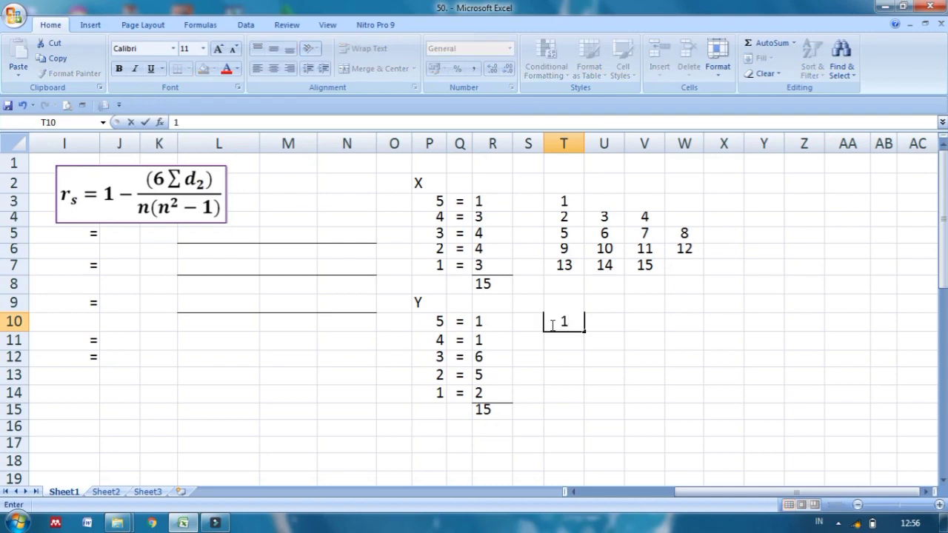
key("Return")
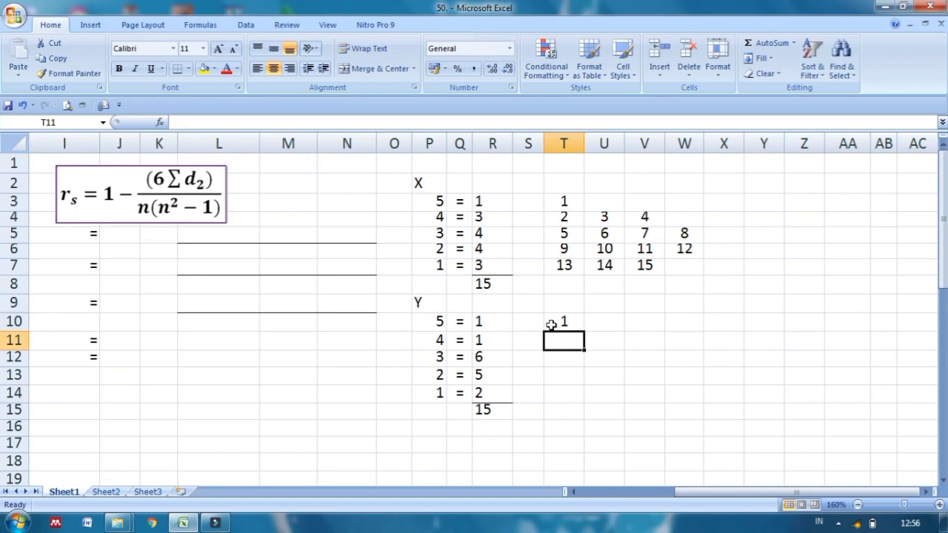
type("2")
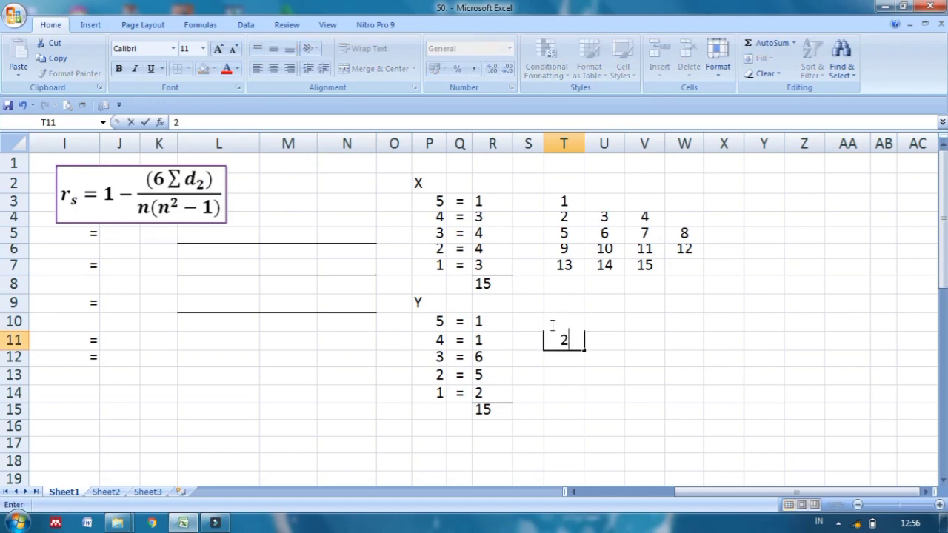
key("Return")
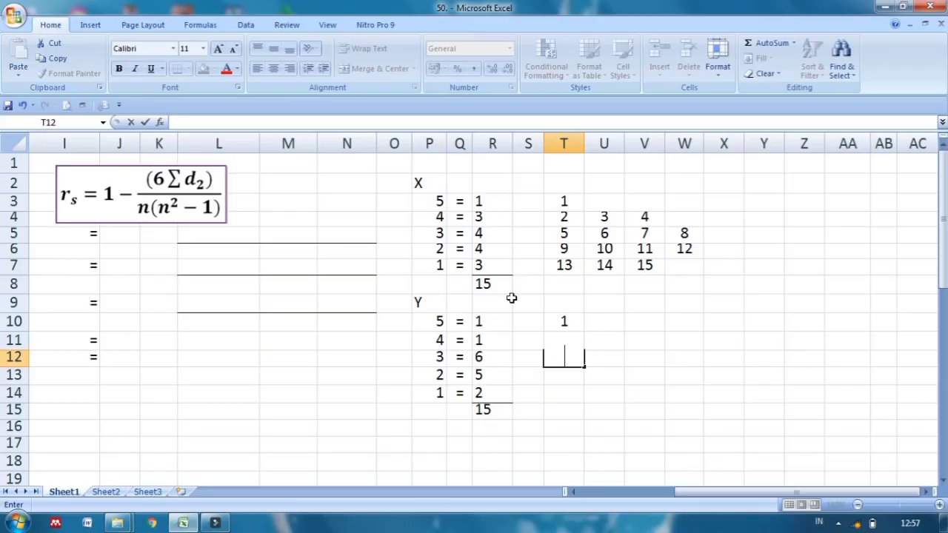
List the rank positions 3, 4, 5, 6, 7 and 8 in T12:Y12 for the respondents with Y score 3
type("3")
key("Tab")
type("4")
key("Tab")
type("5")
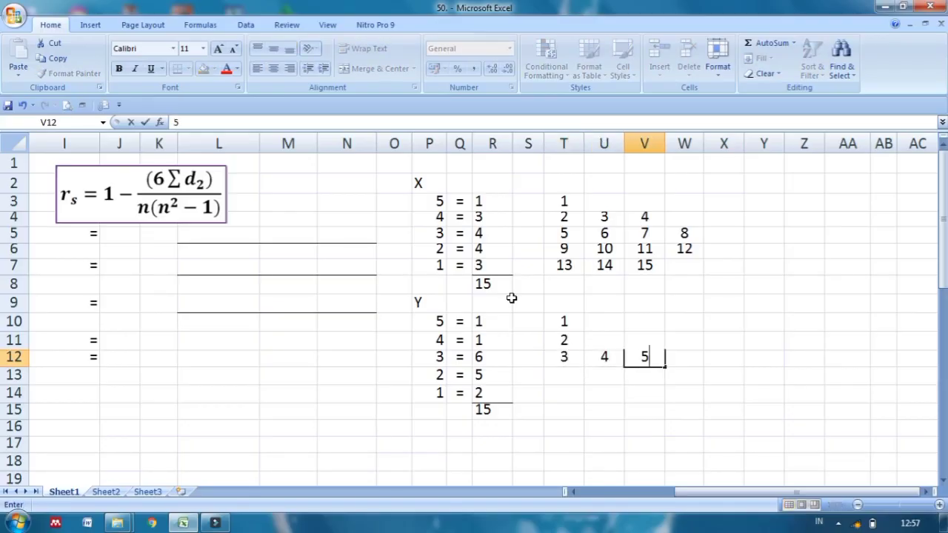
key("Tab")
type("6")
key("Tab")
type("7")
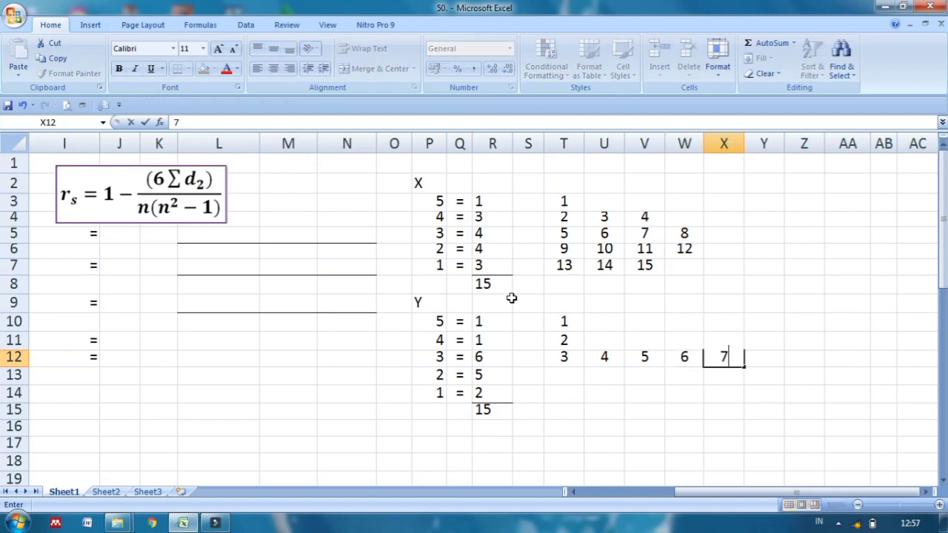
key("Tab")
type("8")
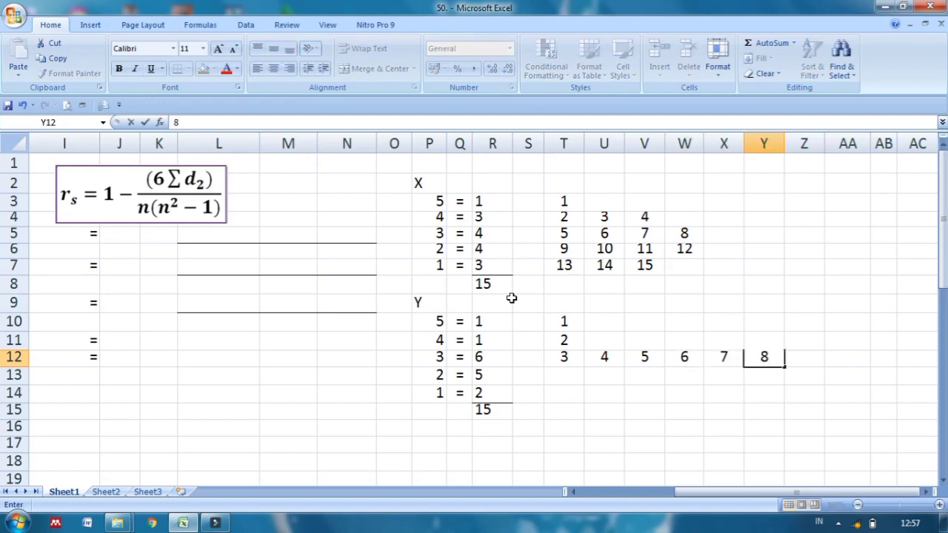
key("Return")
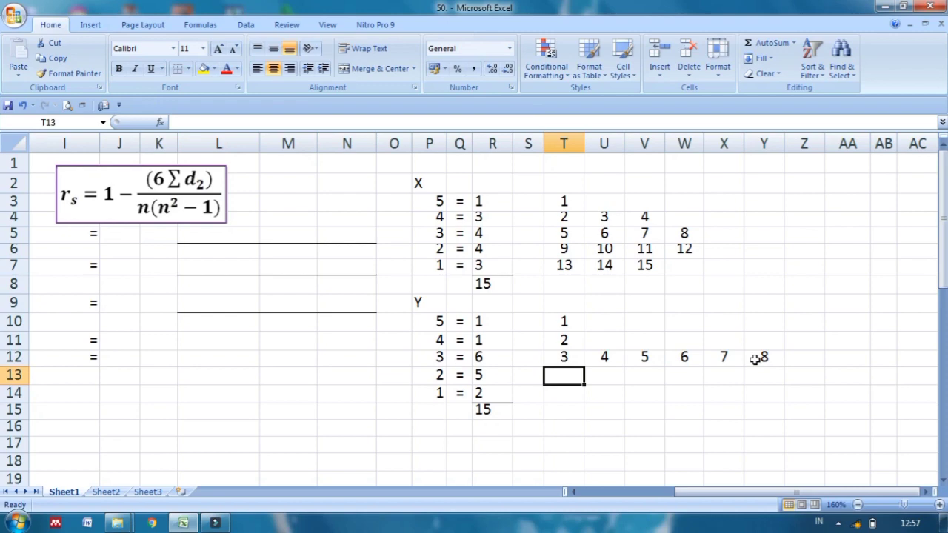
List the rank positions 9, 10, 11, 12 and 13 in T13:X13 for the respondents with Y score 2
double_click(565, 373)
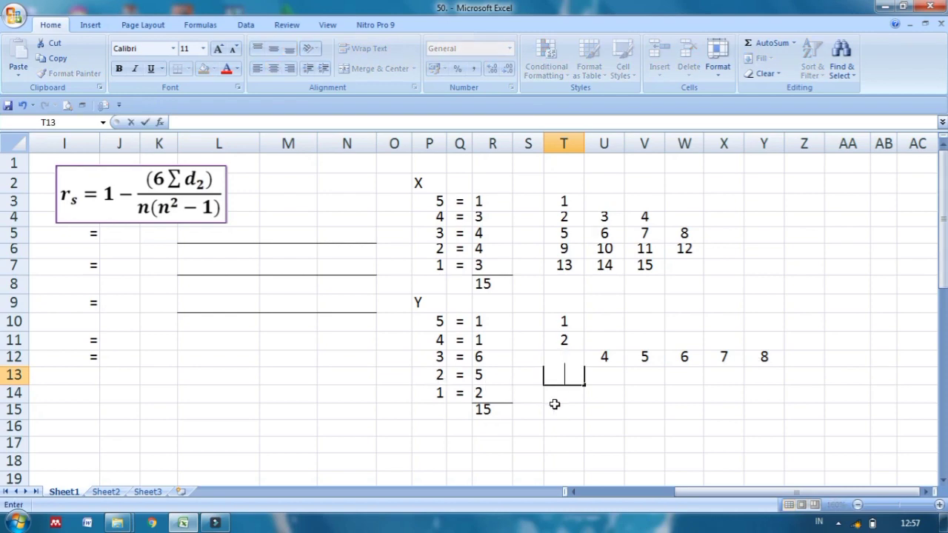
type("9")
key("Tab")
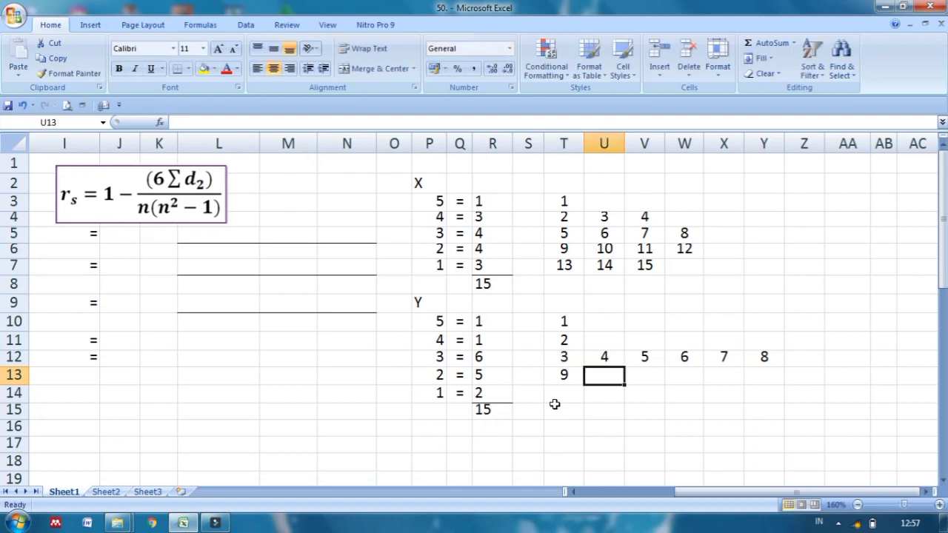
type("10")
key("Tab")
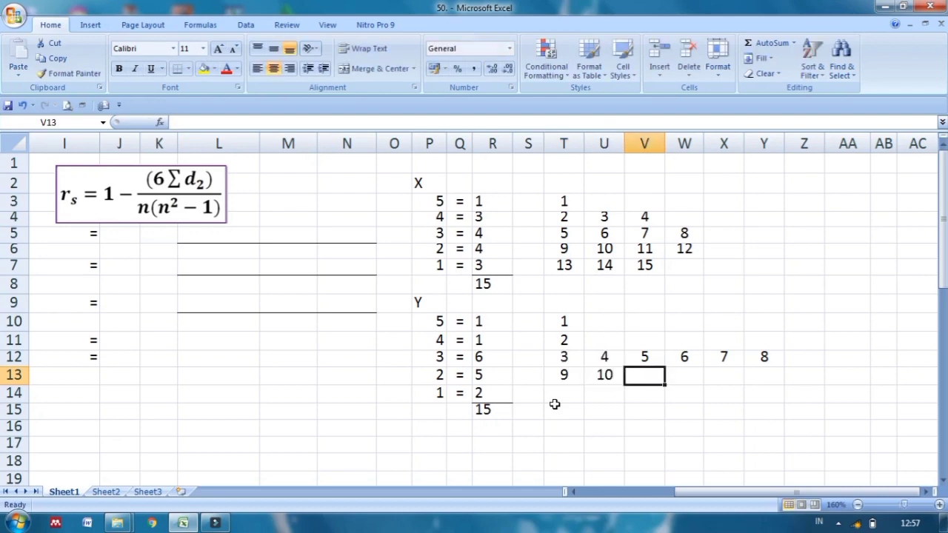
type("11")
key("Tab")
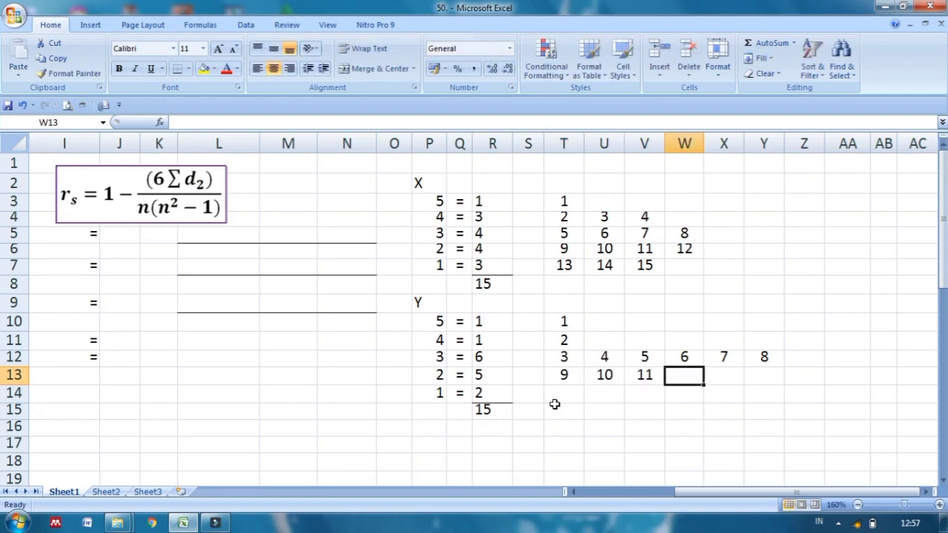
type("12")
key("Tab")
type("1")
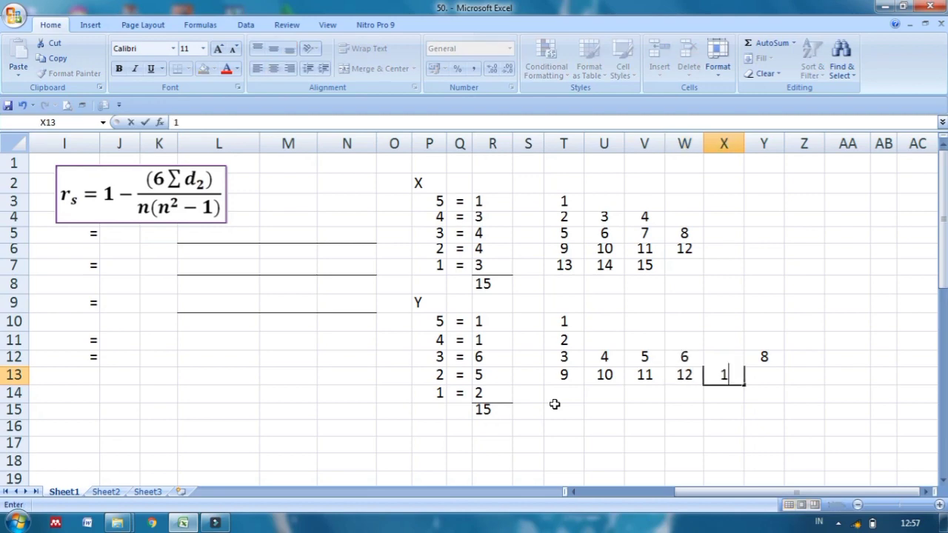
type("3")
key("Return")
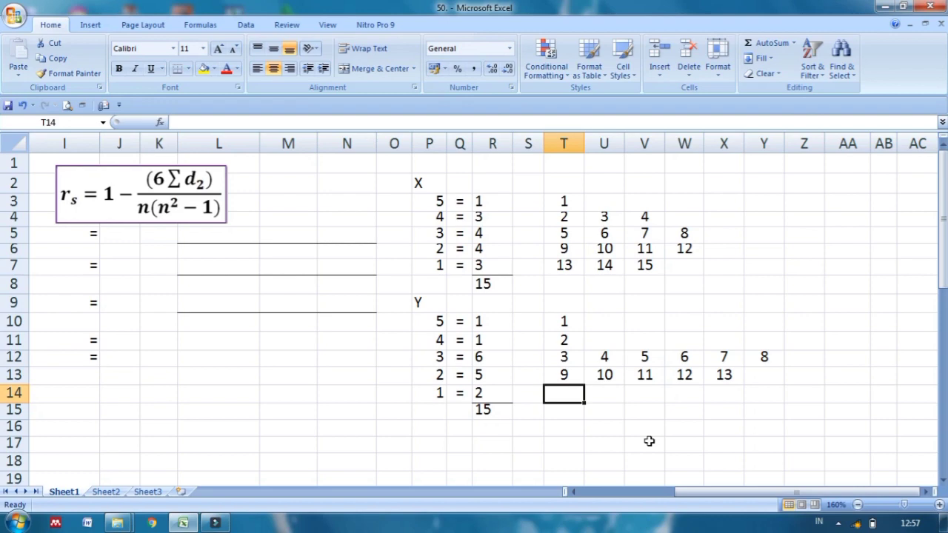
List the rank positions 14 and 15 in T14:U14 for the respondents with Y score 1
type("14")
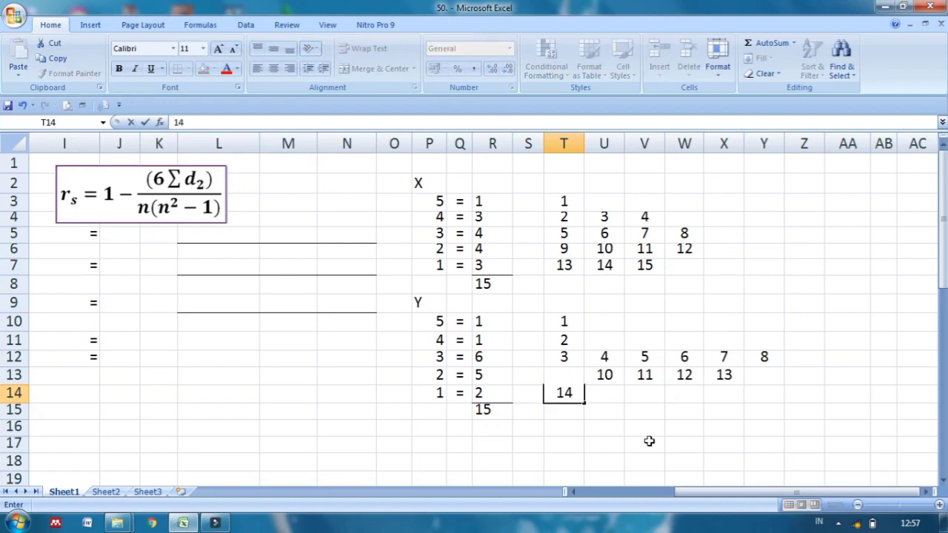
key("Tab")
type("15")
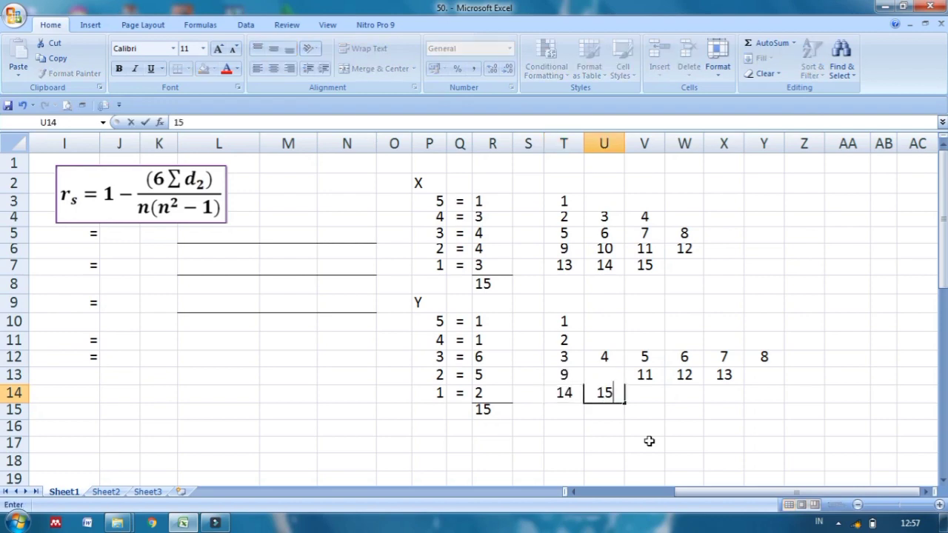
key("Return")
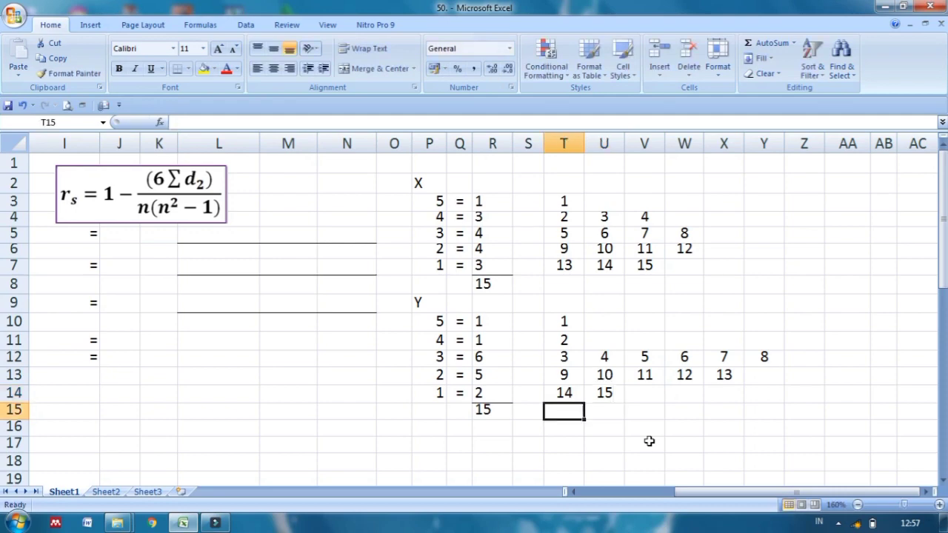
Place equals signs after the rank lists, in Z3:Z7 for X and Z10:Z14 for Y
key("Up")
key("Up")
key("Up")
key("Up")
key("Up")
key("Up")
key("Up")
key("Up")
key("Up")
key("Up")
key("Up")
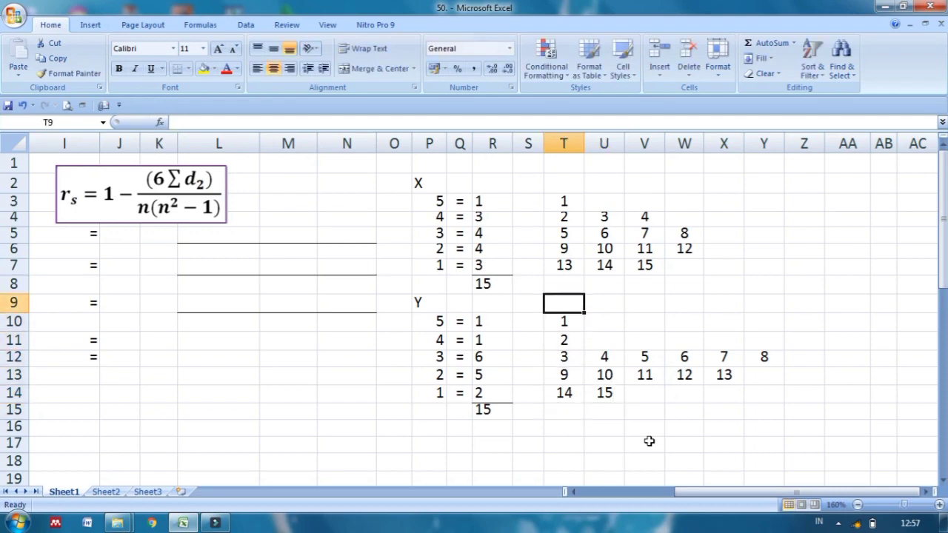
key("Up")
key("Right")
key("Right")
key("Right")
key("Right")
key("Right")
key("Right")
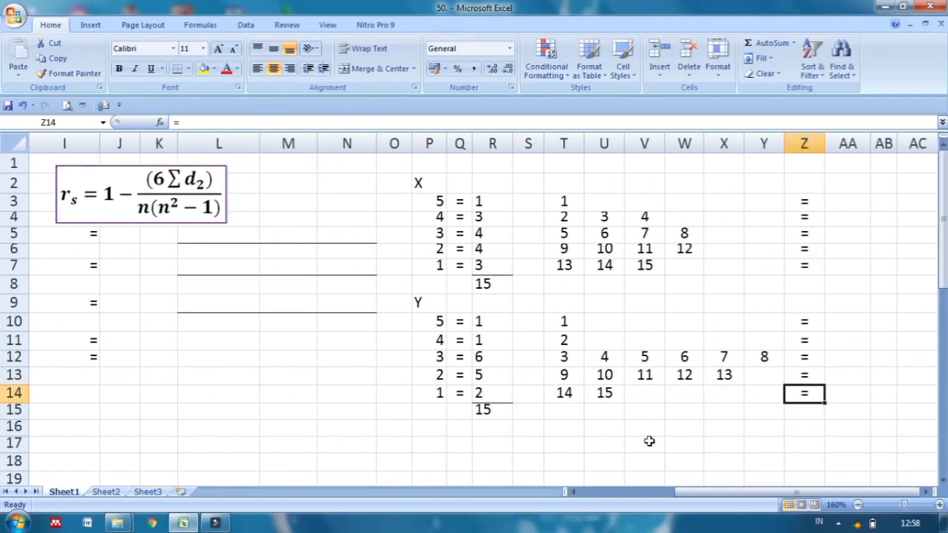
Label the rank result column for the first variable by entering X in AA2
key("Up")
key("Up")
key("Up")
key("Up")
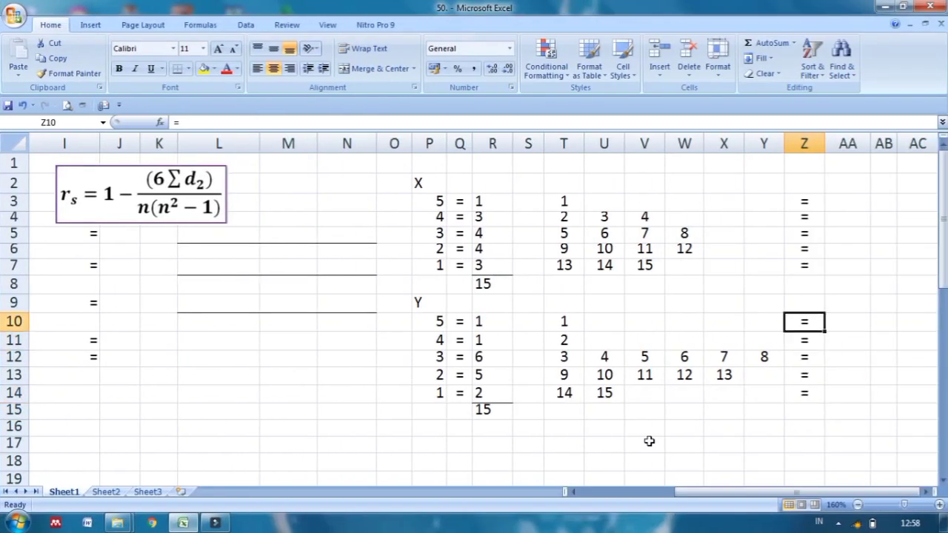
key("Up")
key("Up")
key("Up")
key("Up")
key("Up")
key("Up")
key("Up")
key("Right")
key("Up")
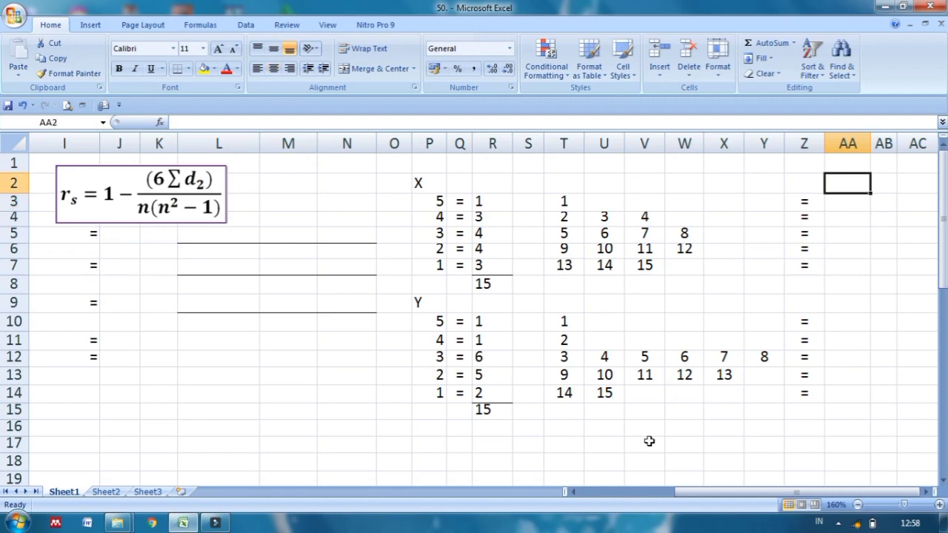
type("X")
key("Return")
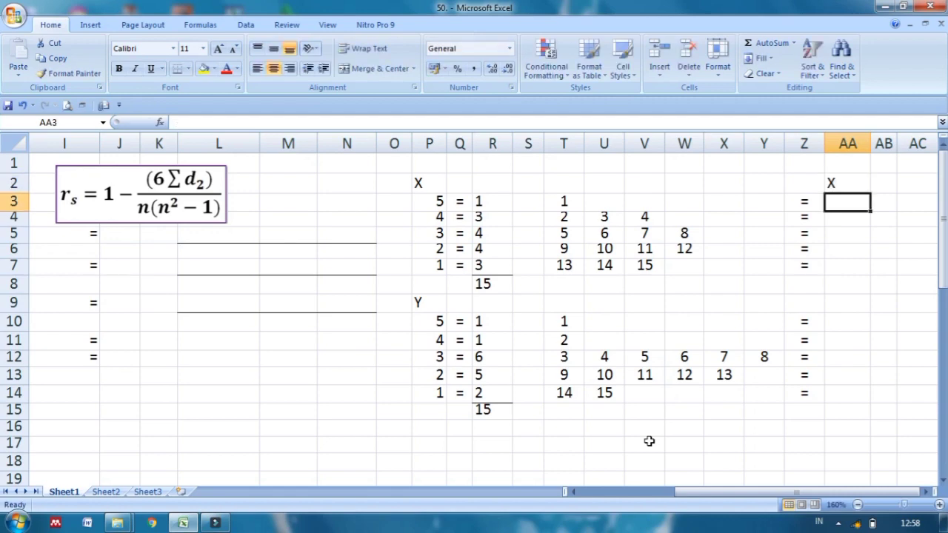
Calculate the X rank for score 5 in AA3 by dividing rank position T3 by frequency R3
type("=")
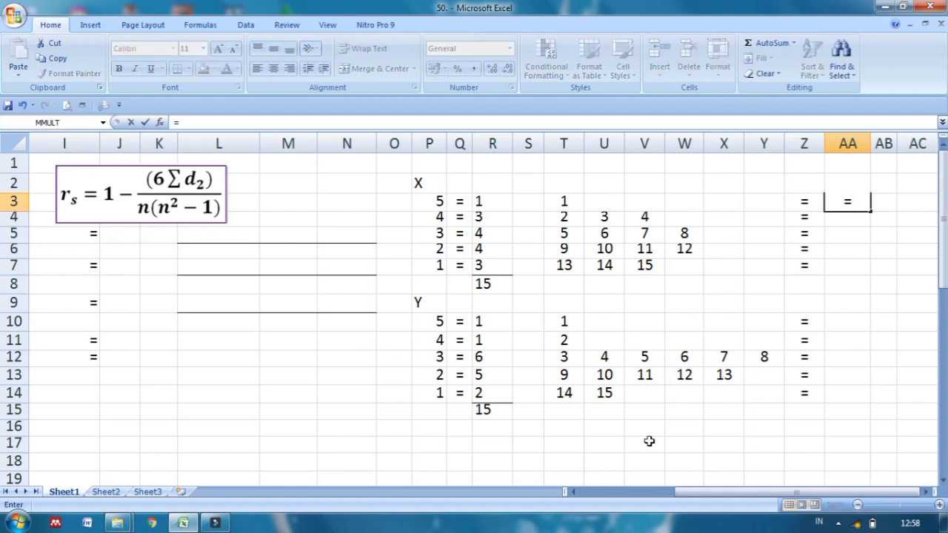
left_click(548, 203)
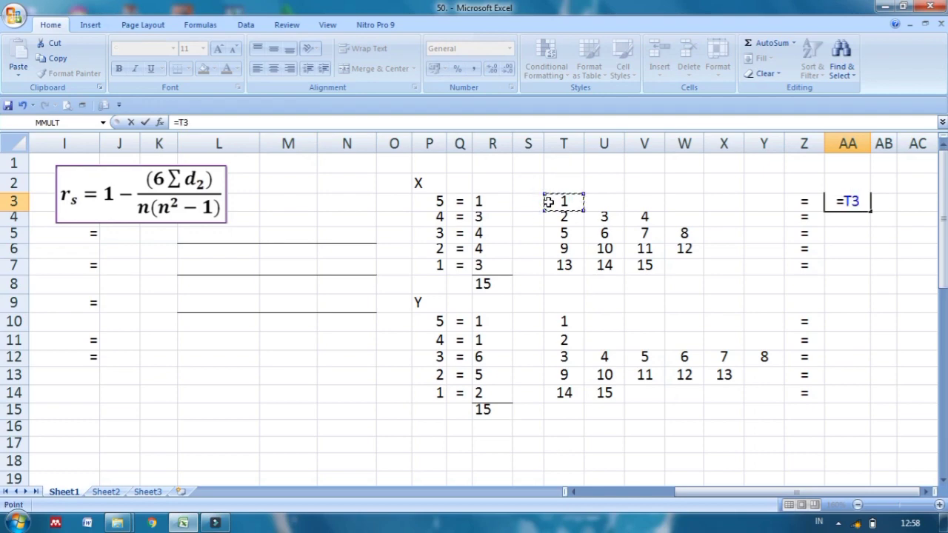
type("/")
left_click(484, 201)
key("Return")
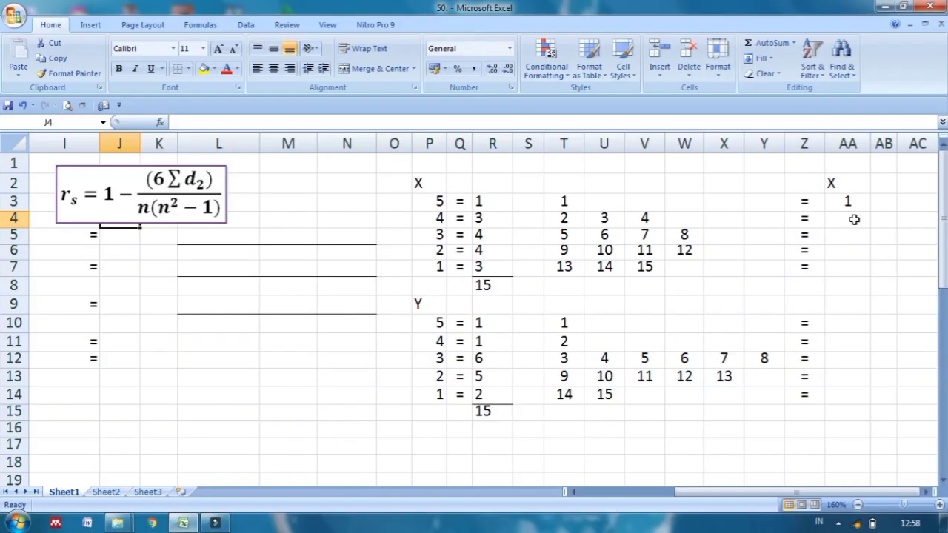
left_click(853, 219)
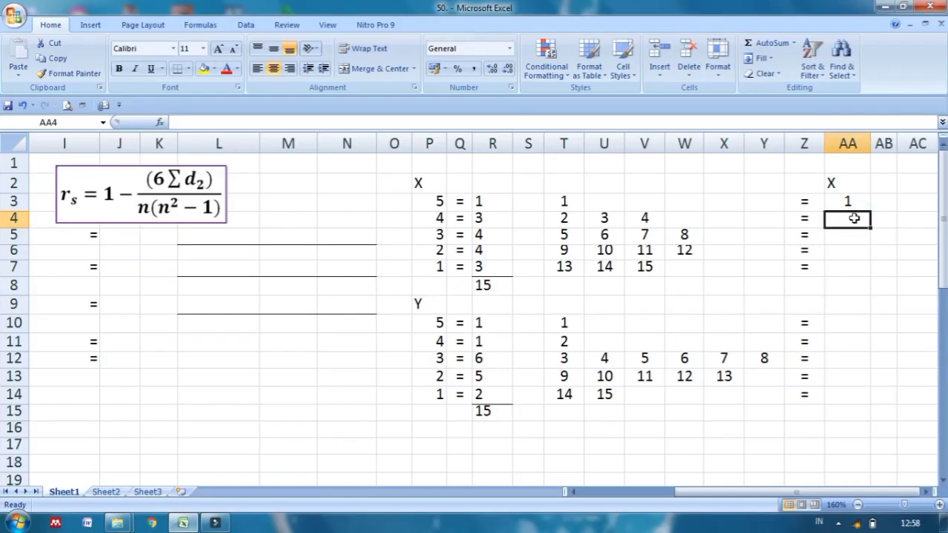
Calculate the averaged X rank for score 4 in AA4 as the sum of T4:V4 divided by frequency R4
type("=sum(")
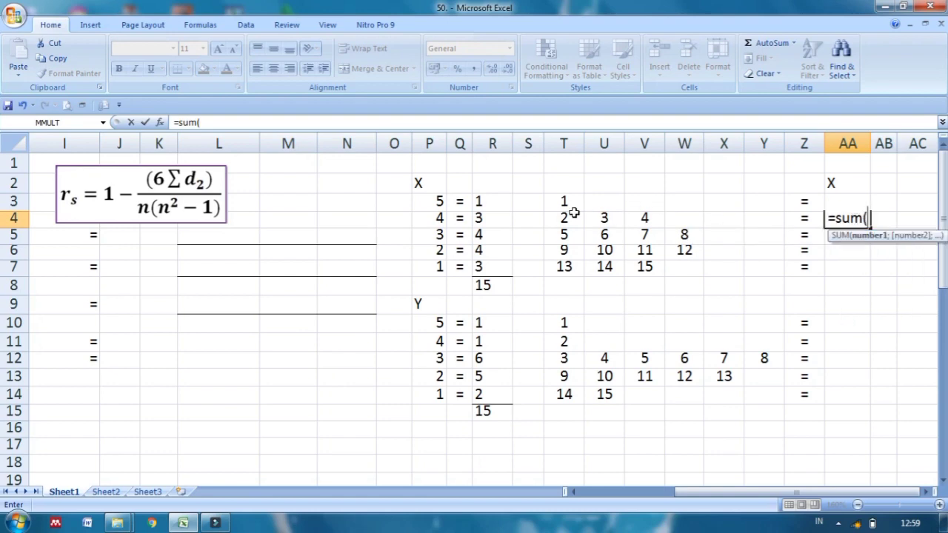
left_click_drag(571, 215, 645, 217)
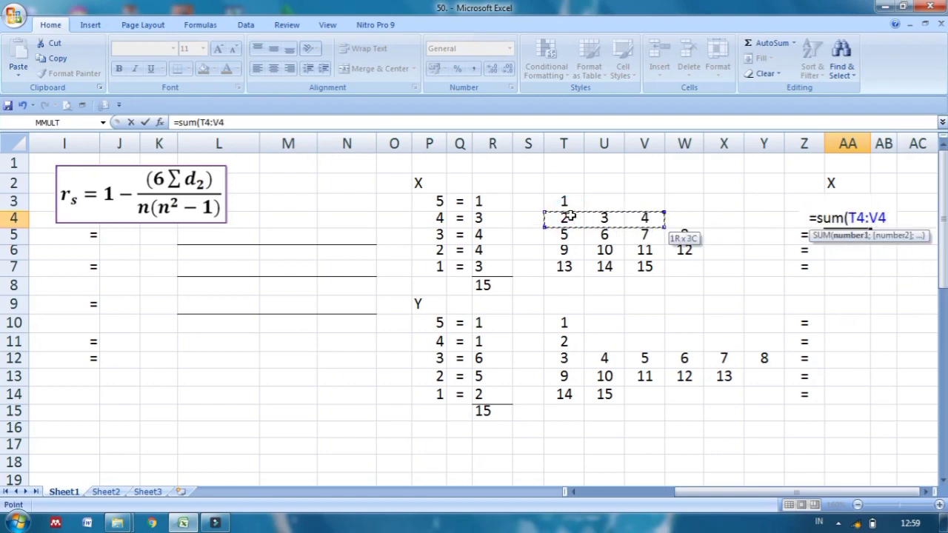
type(")/")
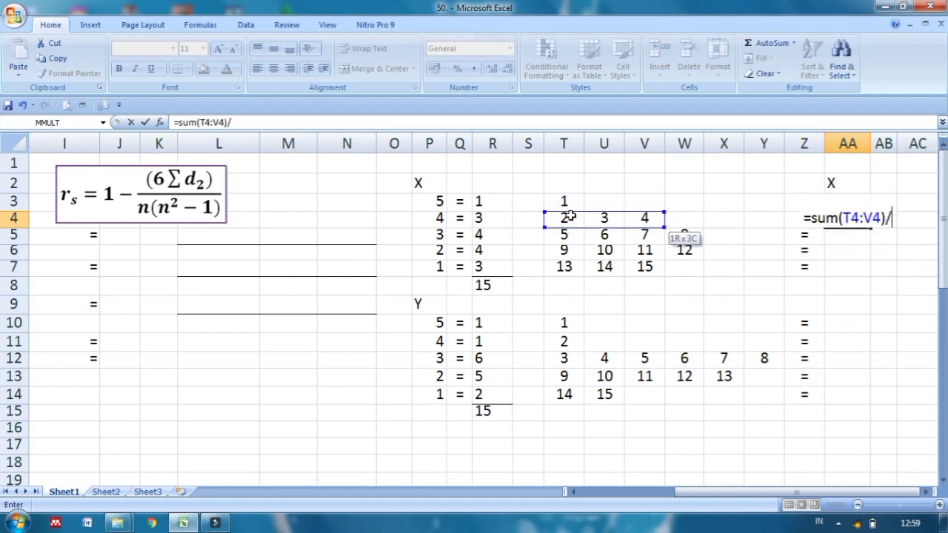
left_click(482, 218)
key("Return")
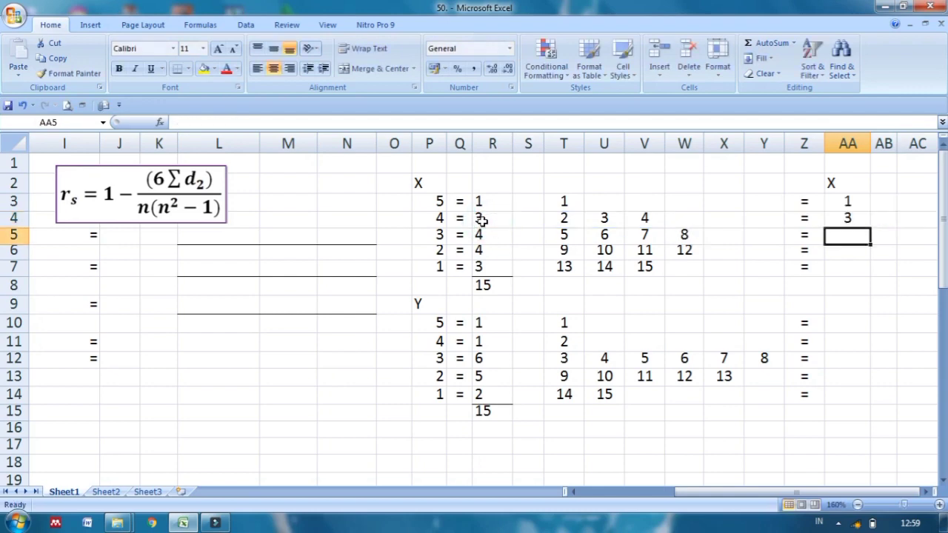
Calculate the averaged X rank for score 3 in AA5 as the sum of T5:W5 divided by frequency R5
type("=")
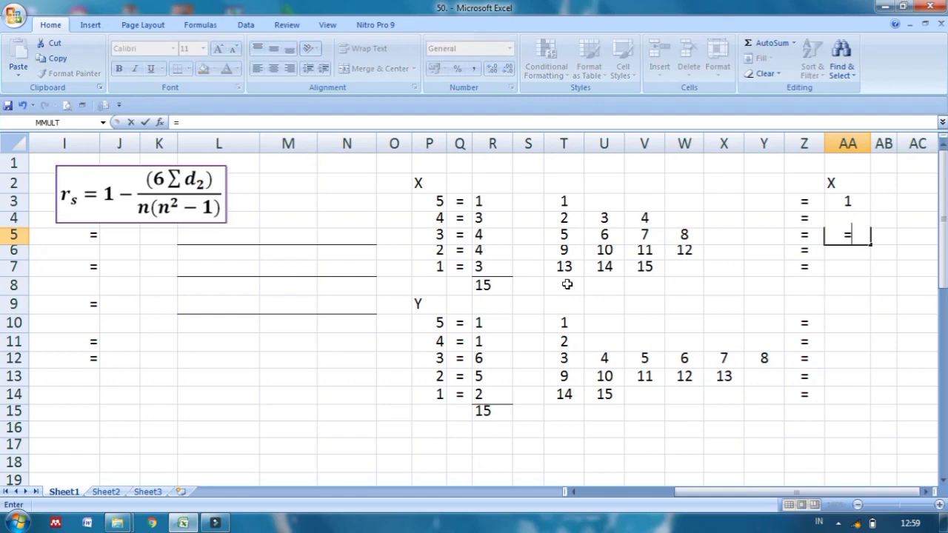
type("sum(")
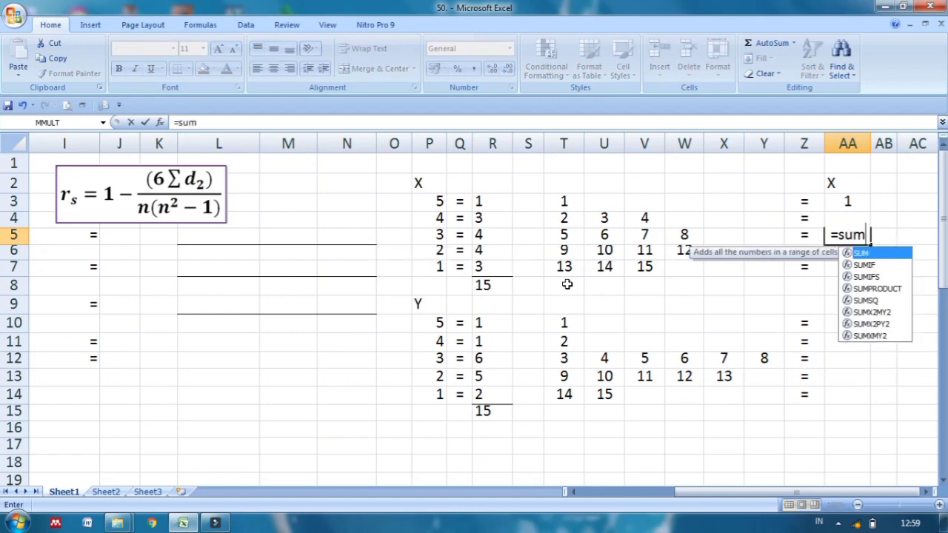
left_click(564, 234)
key("shift+Right")
key("shift+Right")
key("shift+Right")
type(")")
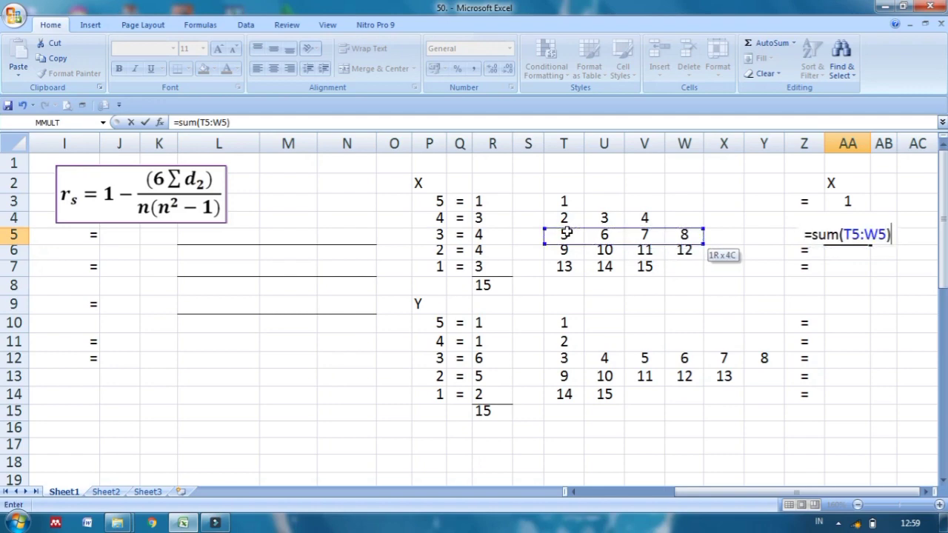
type("/")
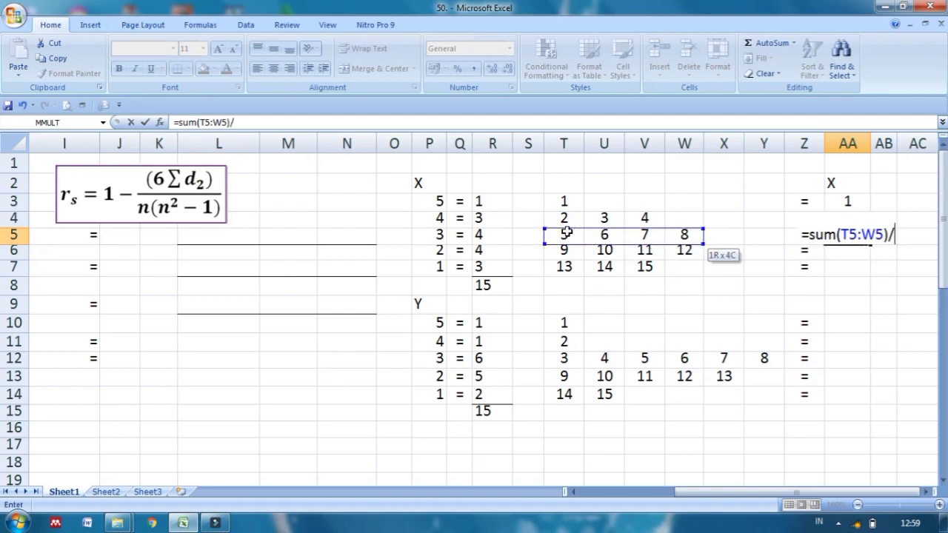
left_click(479, 235)
key("Return")
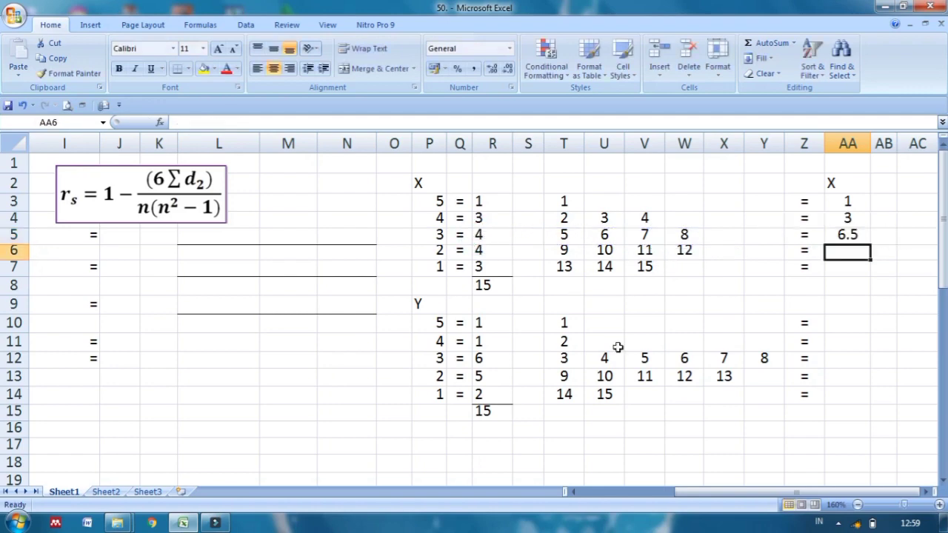
Calculate the averaged X rank for score 2 in AA6 as the sum of T6:W6 divided by frequency R6
type("=sum(")
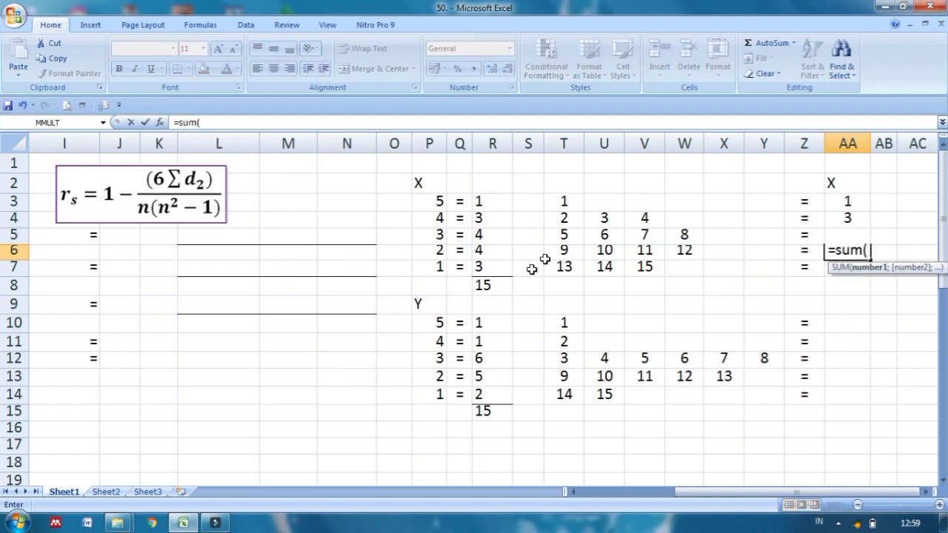
left_click_drag(561, 250, 604, 251)
key("shift+Right")
key("shift+Right")
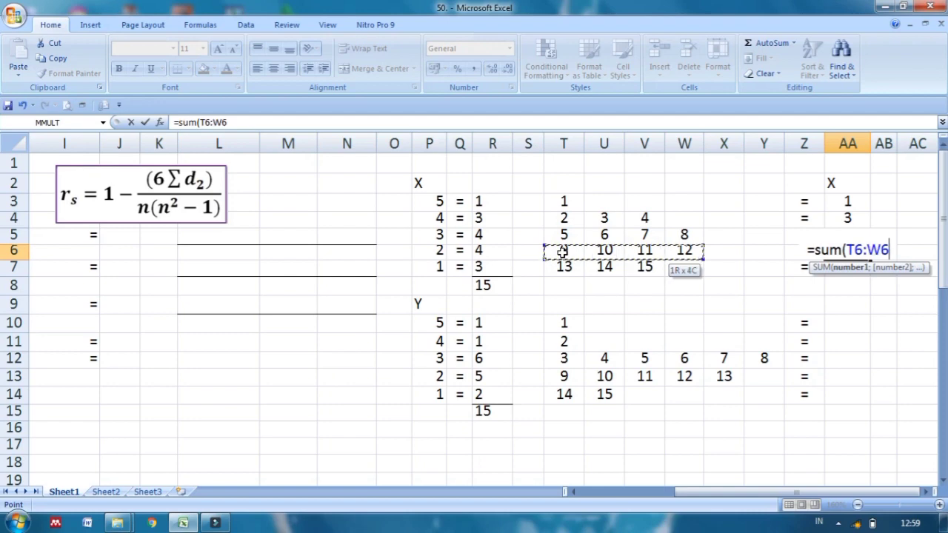
type(")/")
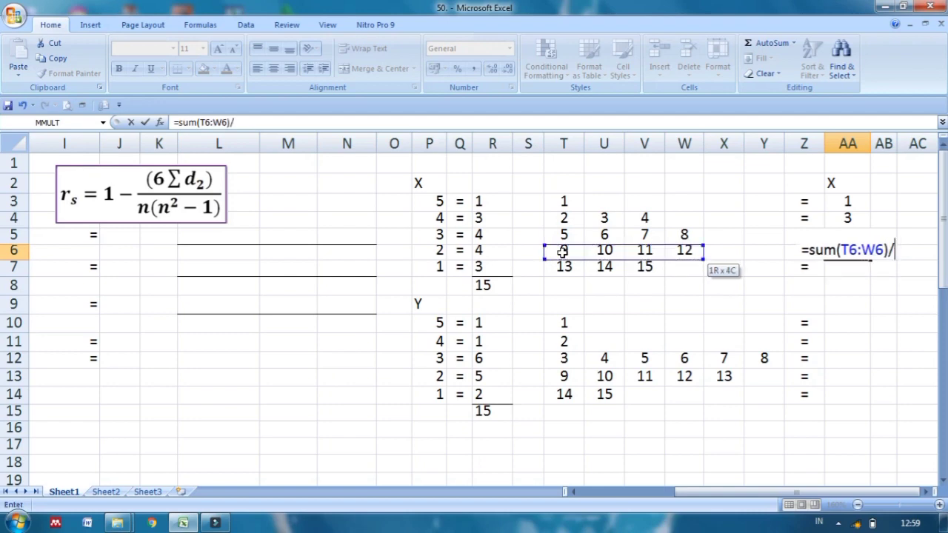
left_click(486, 250)
key("Return")
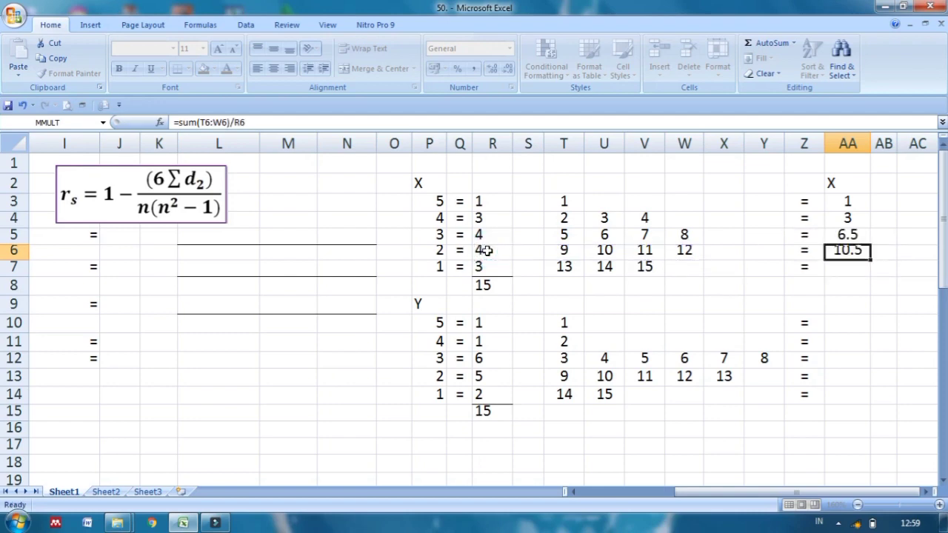
Calculate the averaged X rank for score 1 in AA7 as the sum of T7:V7 divided by 3
type("=")
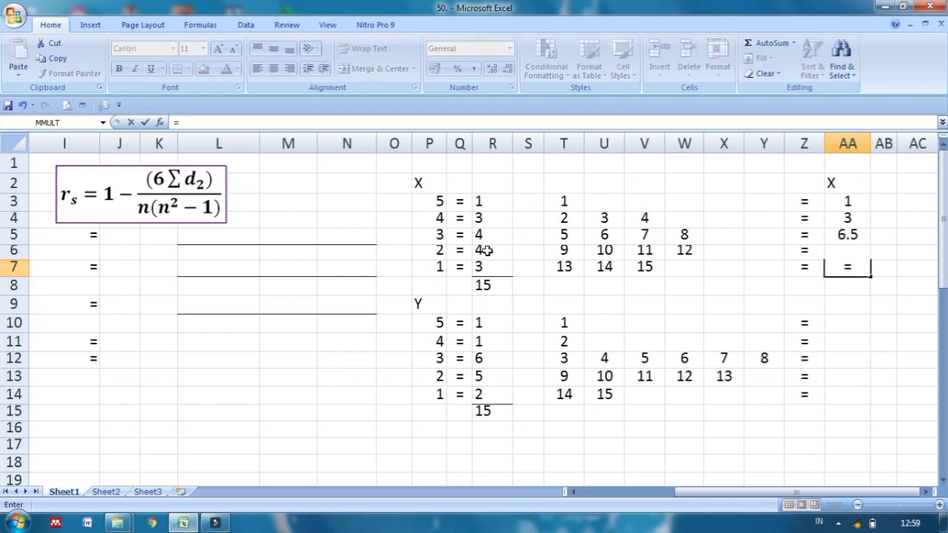
type("sum(")
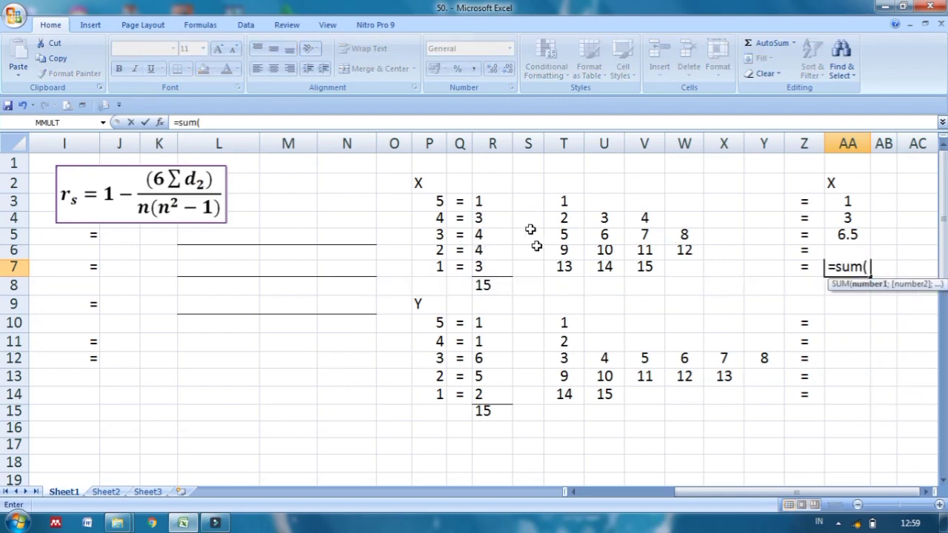
left_click(559, 268)
key("shift+Right")
key("shift+Right")
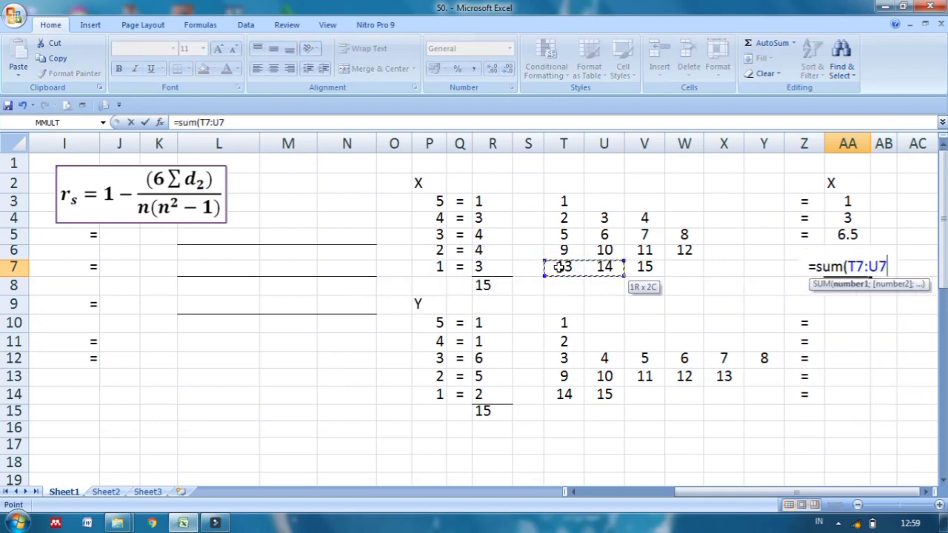
type(")/")
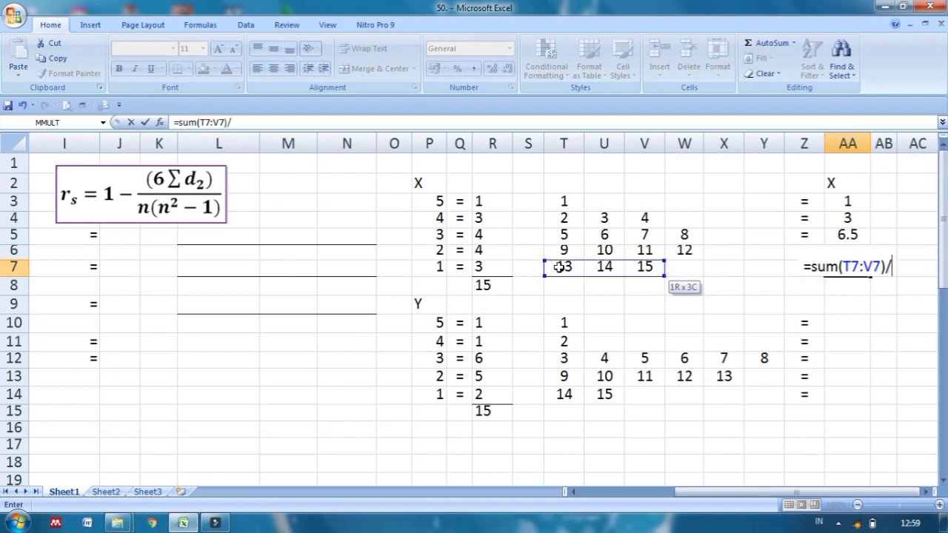
type("3")
key("Return")
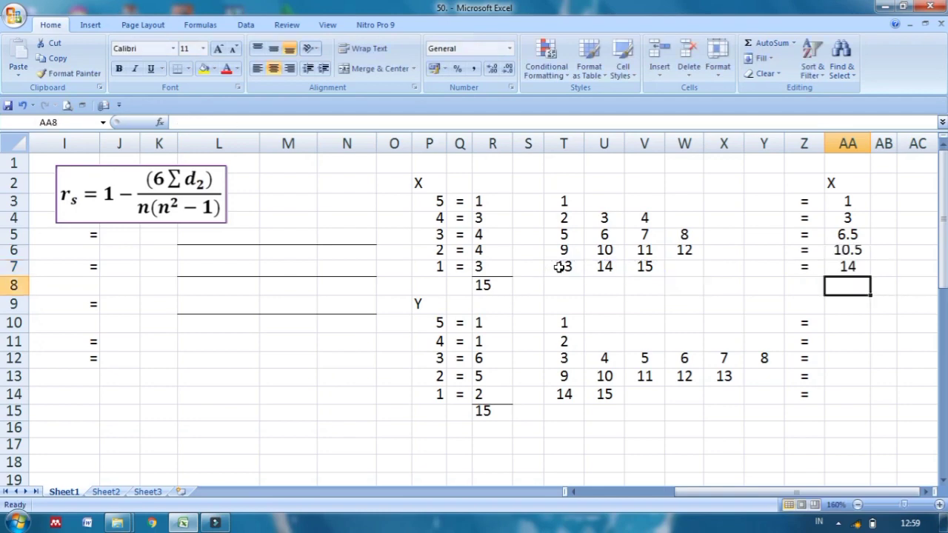
key("Up")
key("Up")
key("Up")
key("Up")
key("Up")
key("Up")
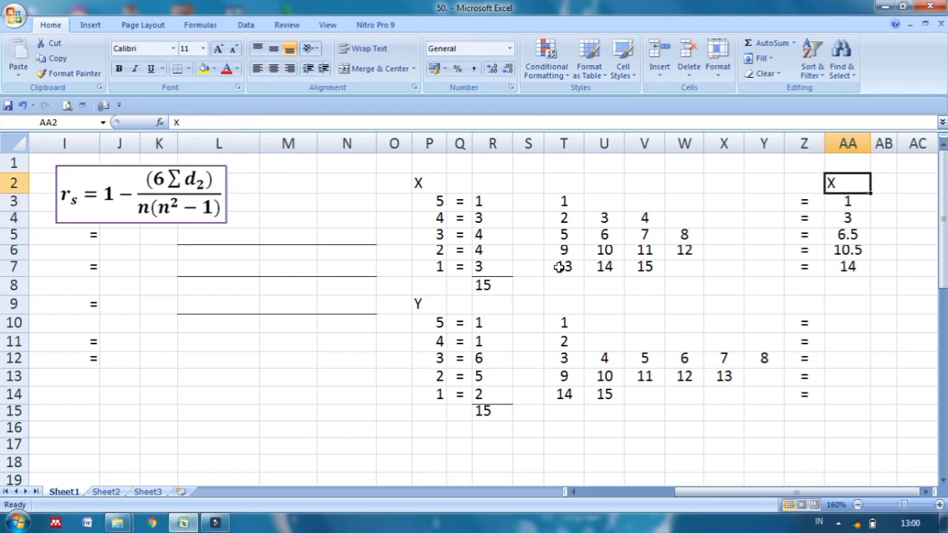
key("Down")
key("Down")
key("Down")
key("Down")
key("Down")
key("Down")
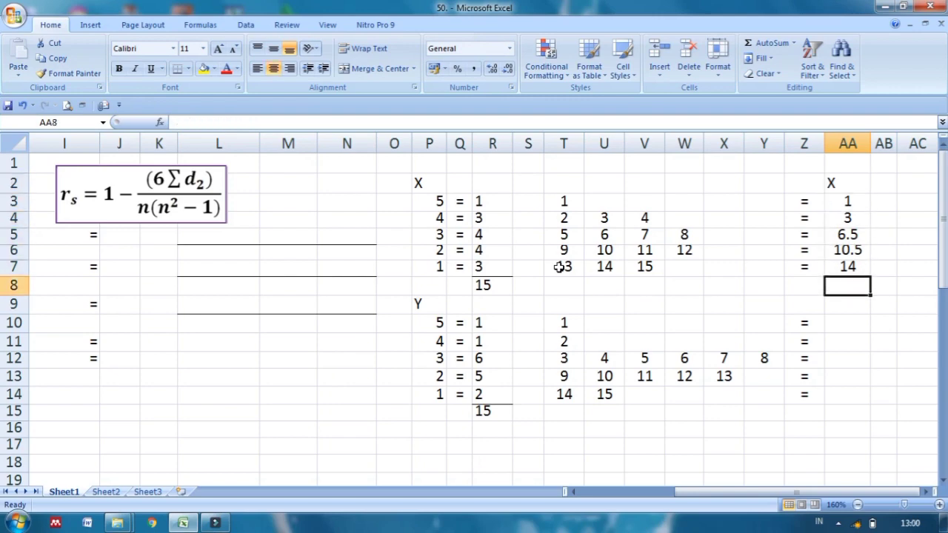
Calculate the Y rank for score 5 in AA10 by dividing rank position T10 by frequency R10
key("Down")
key("Down")
type("=")
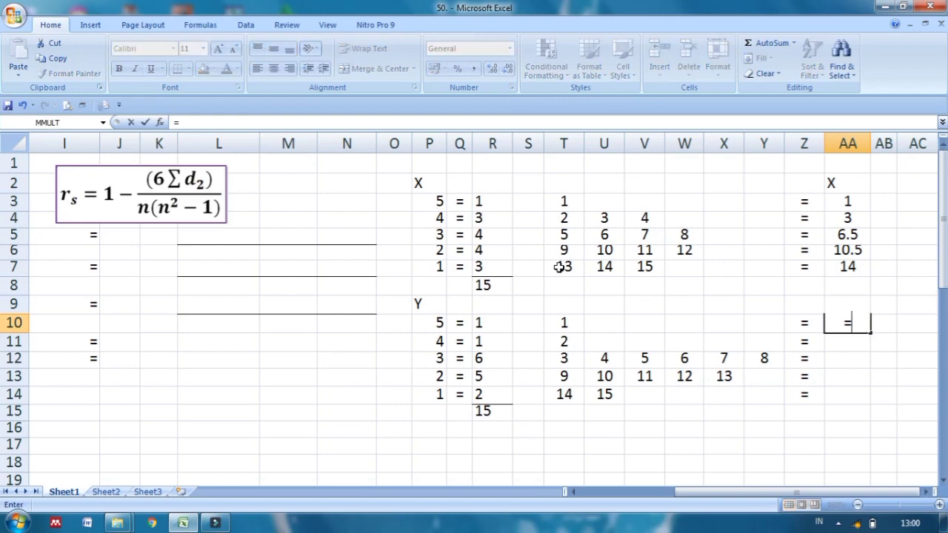
left_click(560, 320)
type("/")
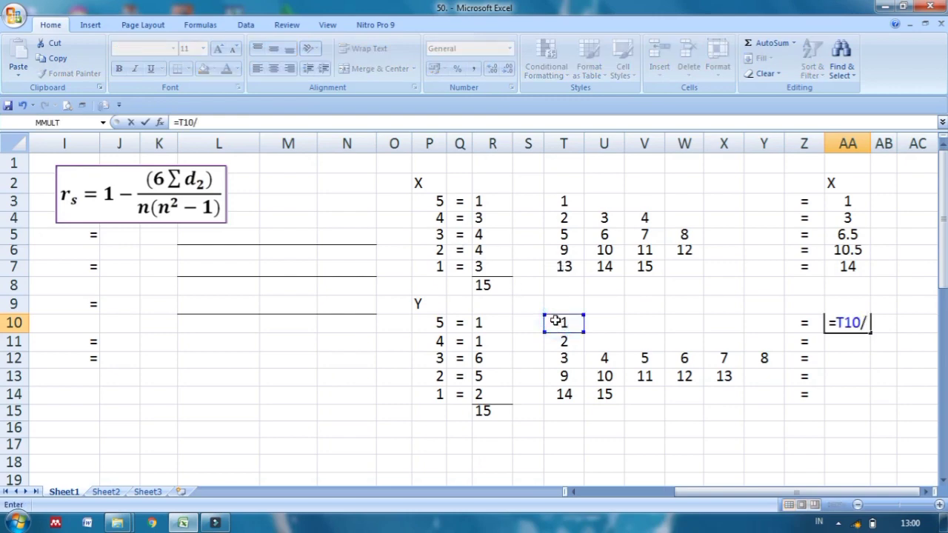
left_click(477, 323)
key("Return")
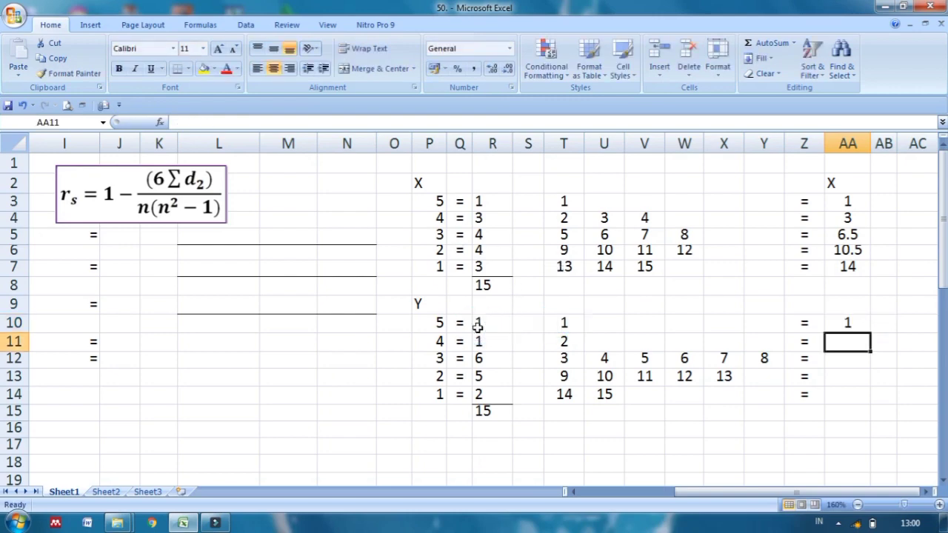
Calculate the Y rank for score 4 in AA11 by dividing rank position T11 by frequency R11
type("=")
left_click(552, 340)
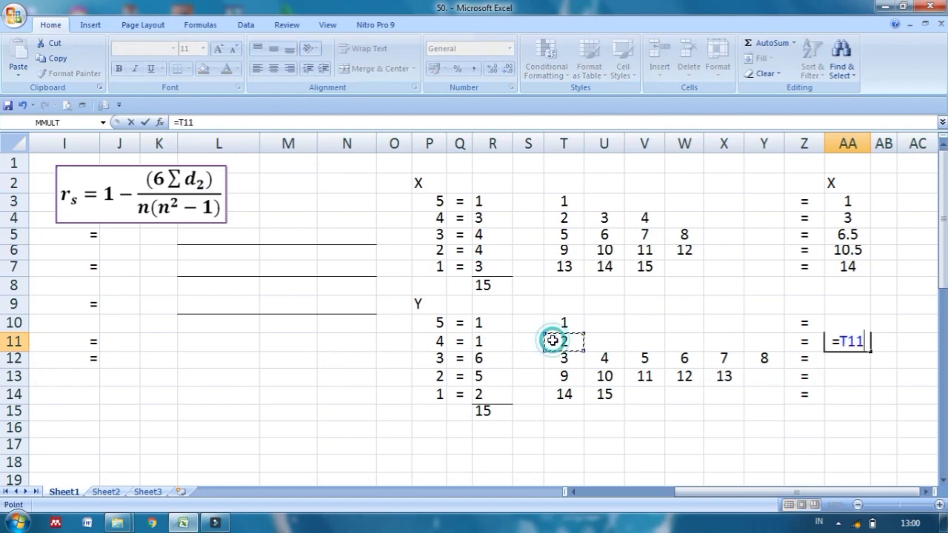
type("/")
left_click(479, 342)
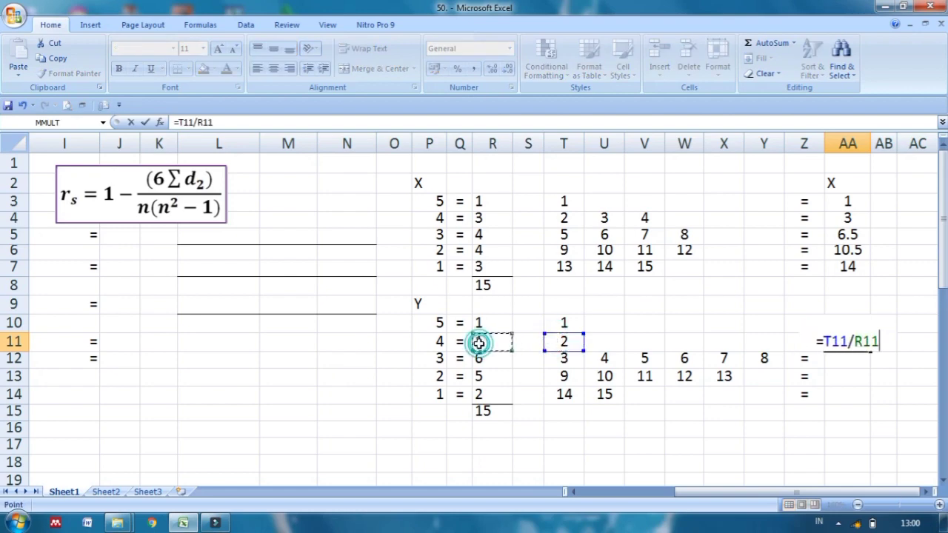
key("Return")
Calculate the averaged Y rank for score 3 in AA12 as the sum of T12:Y12 divided by frequency R12
type("=")
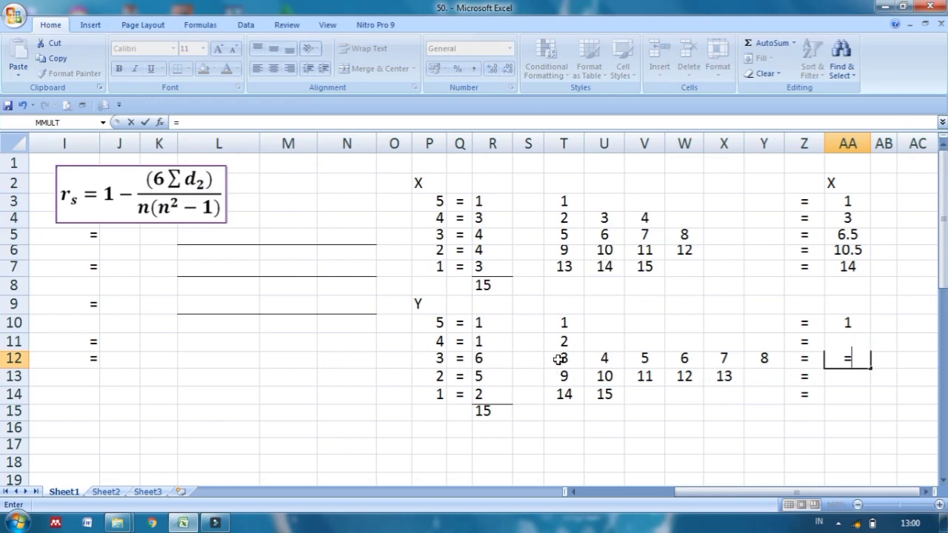
type("sum(")
left_click(561, 359)
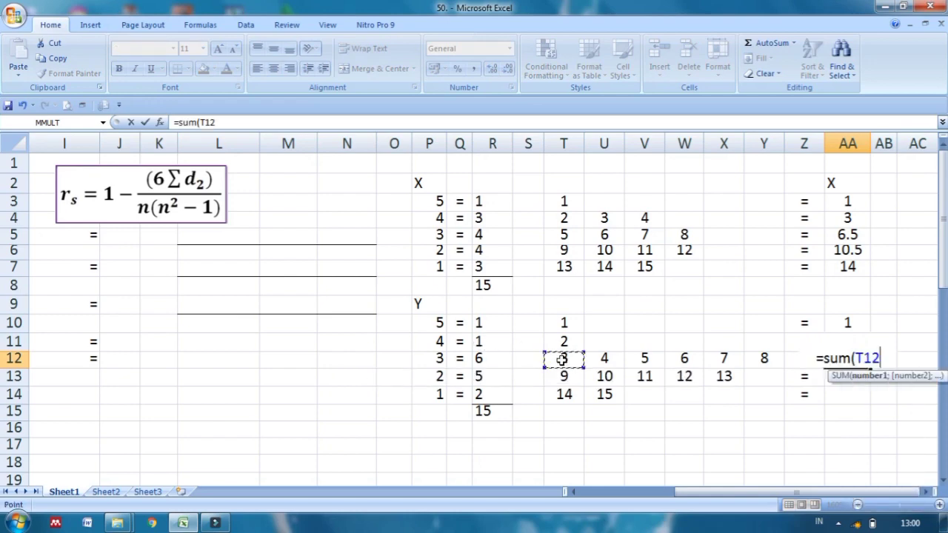
key("shift+Right")
key("shift+Right")
key("shift+Right")
key("shift+Right")
key("shift+Right")
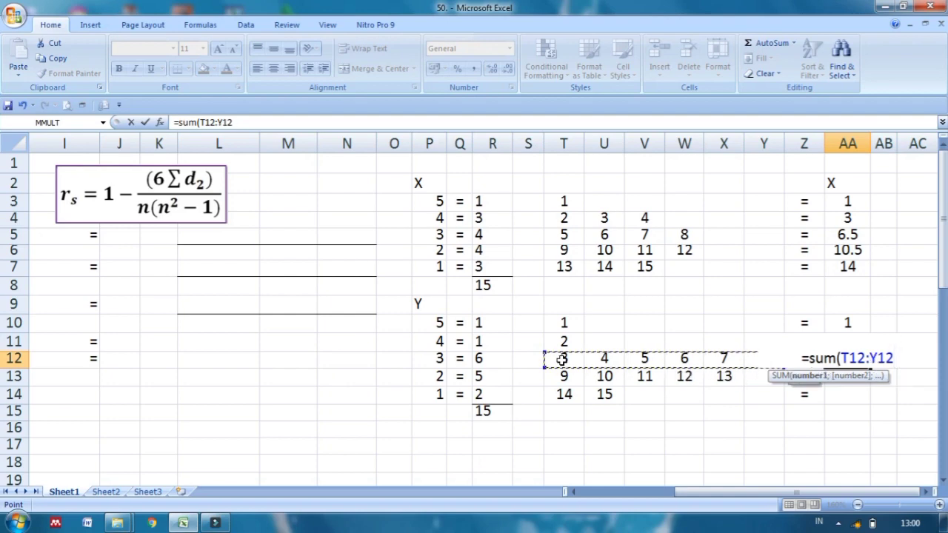
type(")/")
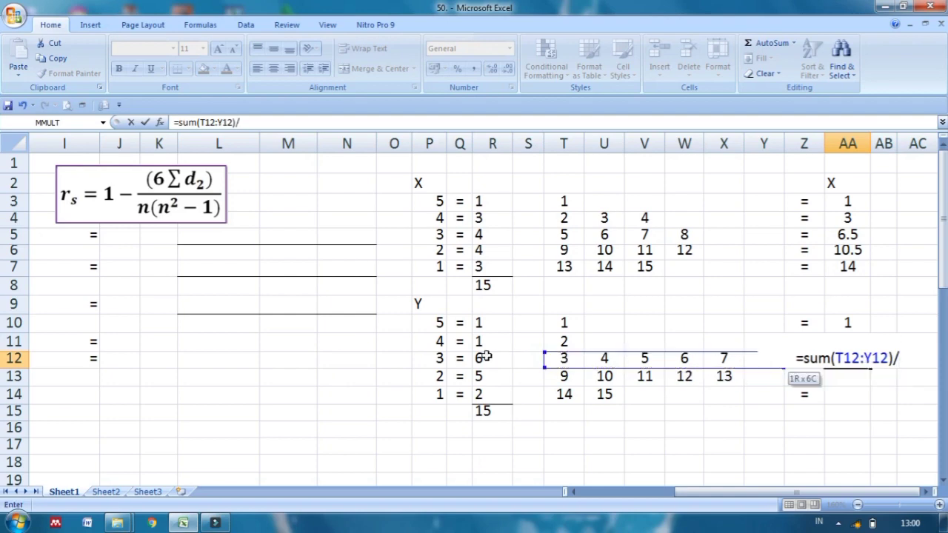
left_click(483, 357)
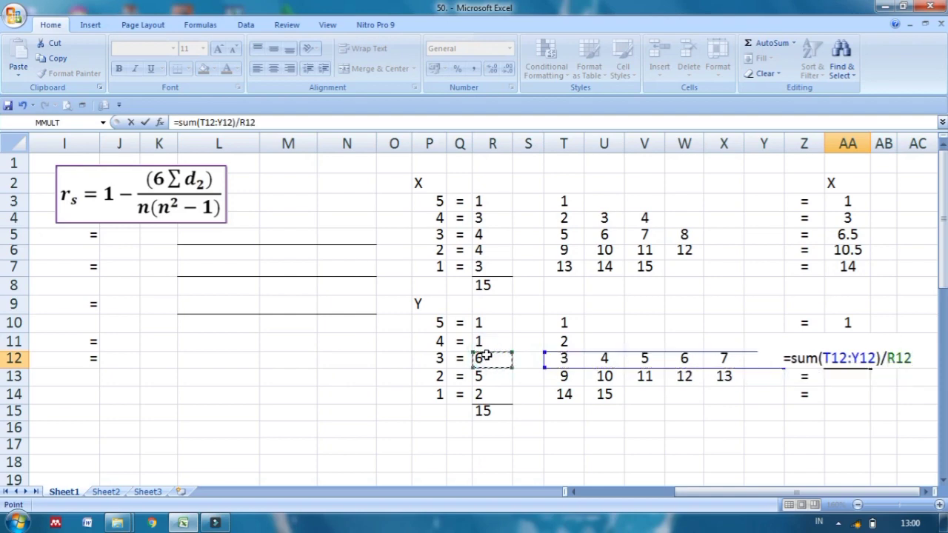
key("Return")
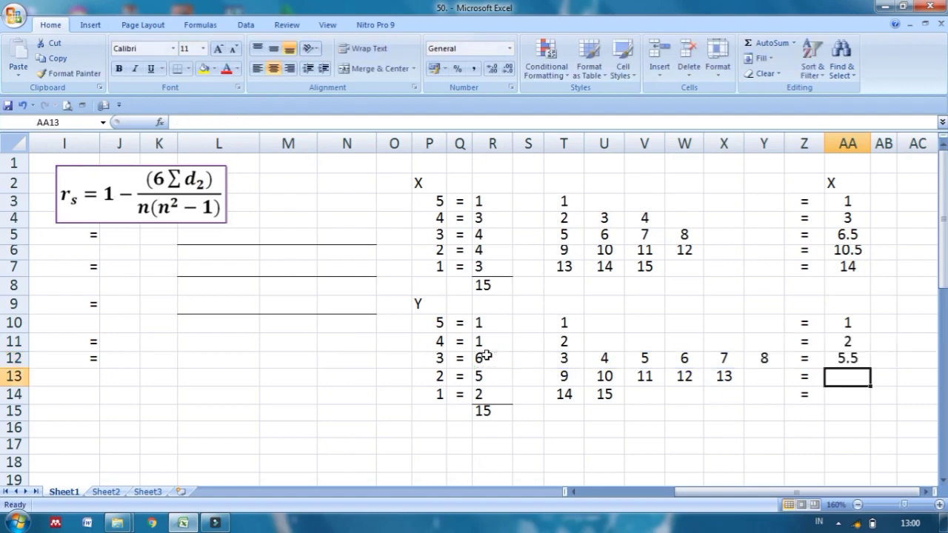
Calculate the averaged Y rank for score 2 in AA13 as the sum of T13:X13 divided by frequency R13
type("=")
type("sum(")
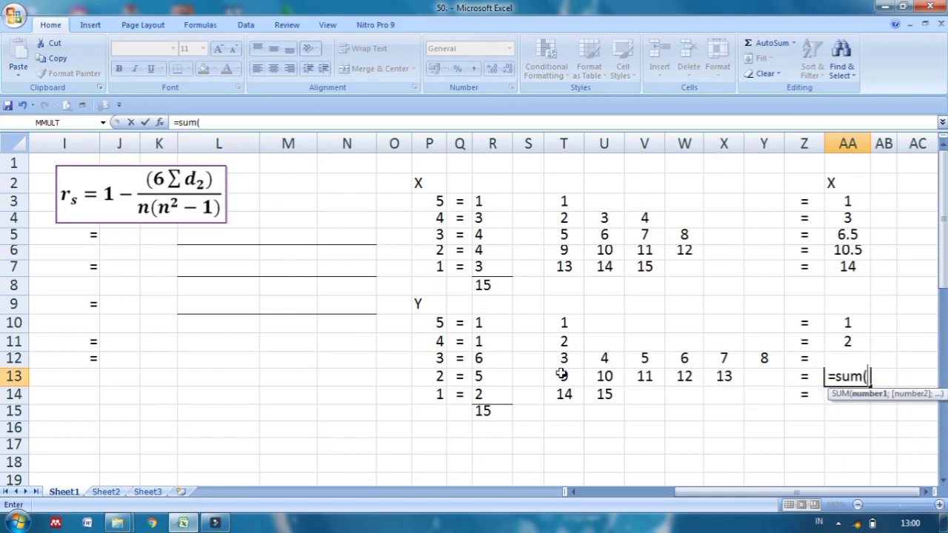
left_click_drag(566, 376, 644, 376)
key("shift+Right")
key("shift+Right")
type(")")
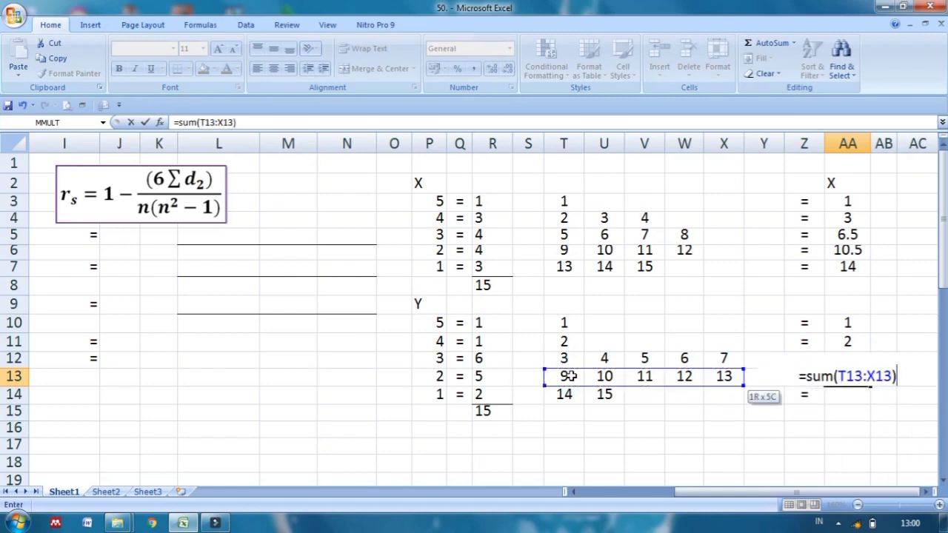
type("/")
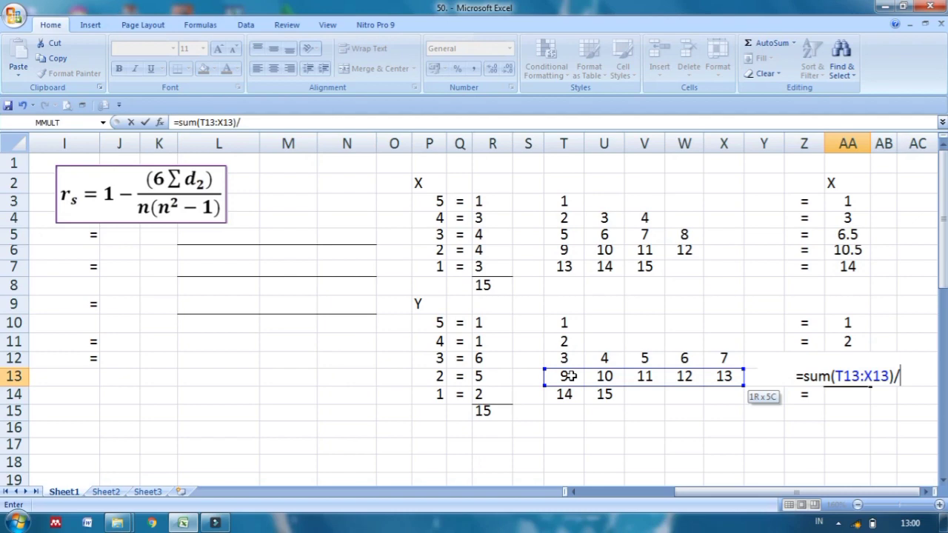
left_click(492, 377)
key("Return")
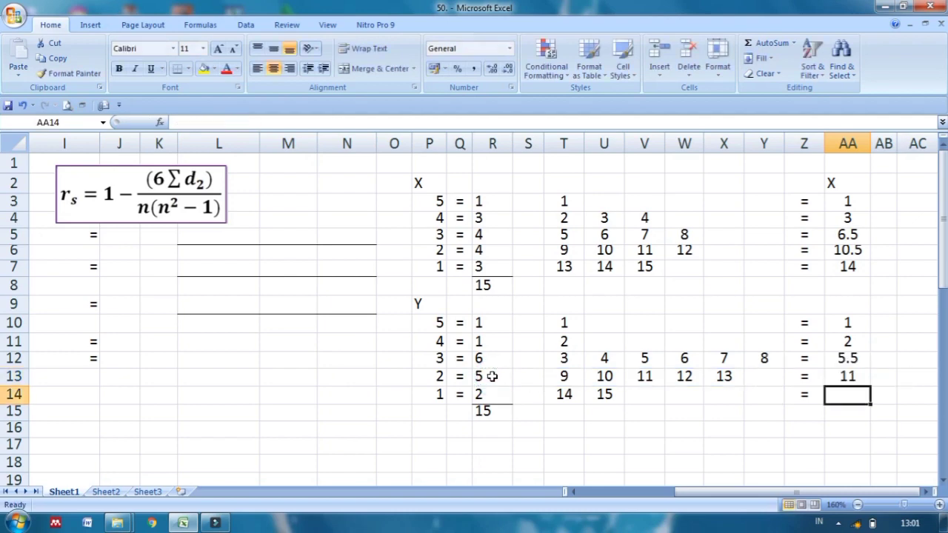
Calculate the averaged Y rank for score 1 in AA14 as the sum of T14:U14 divided by frequency R14
type("=sum(")
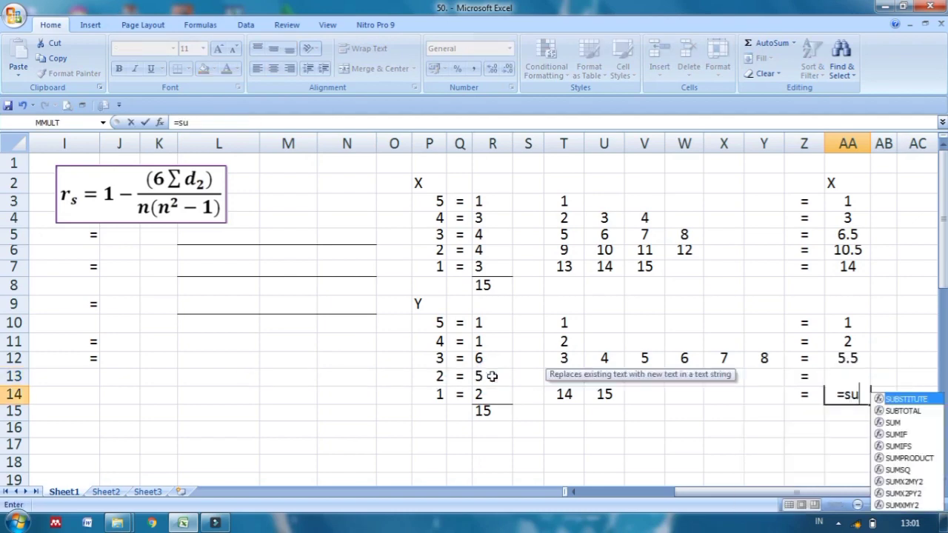
left_click(553, 396)
key("shift+Right")
type(")")
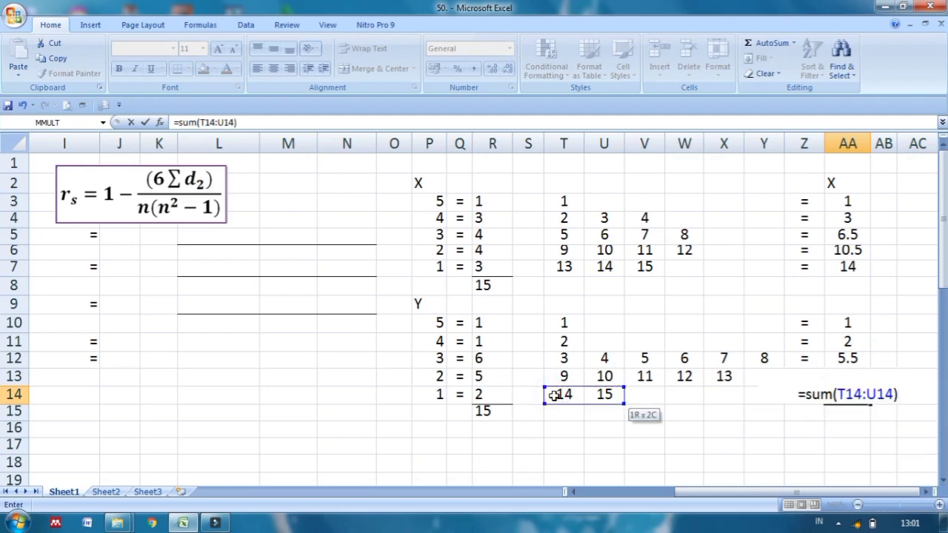
type("/")
left_click(483, 394)
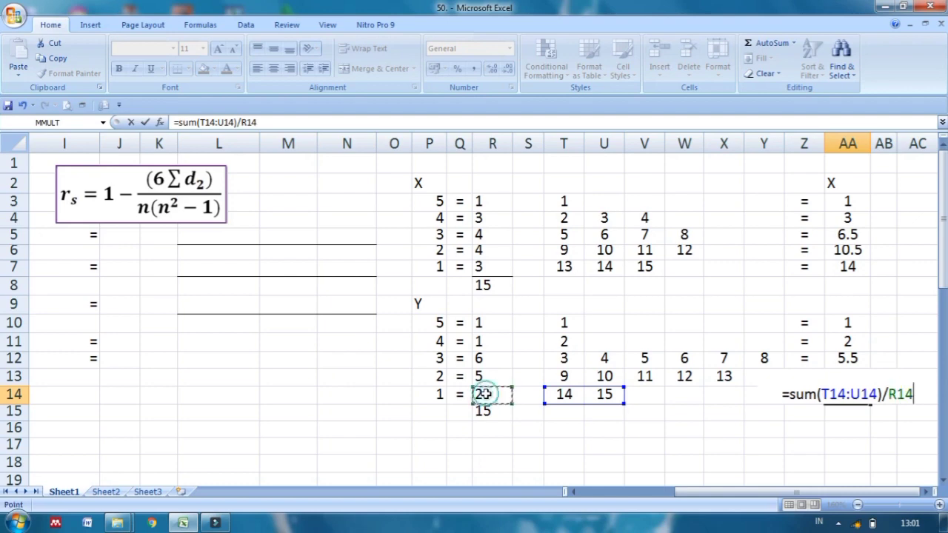
key("Return")
Label the Y rank results with the heading Y in AA9
key("Up")
key("Up")
key("Up")
key("Up")
key("Up")
key("Up")
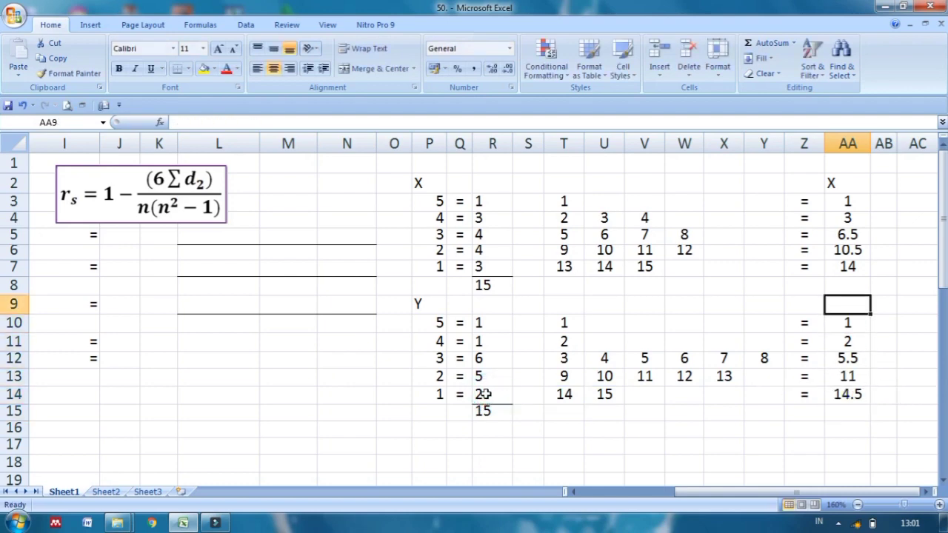
type("Y")
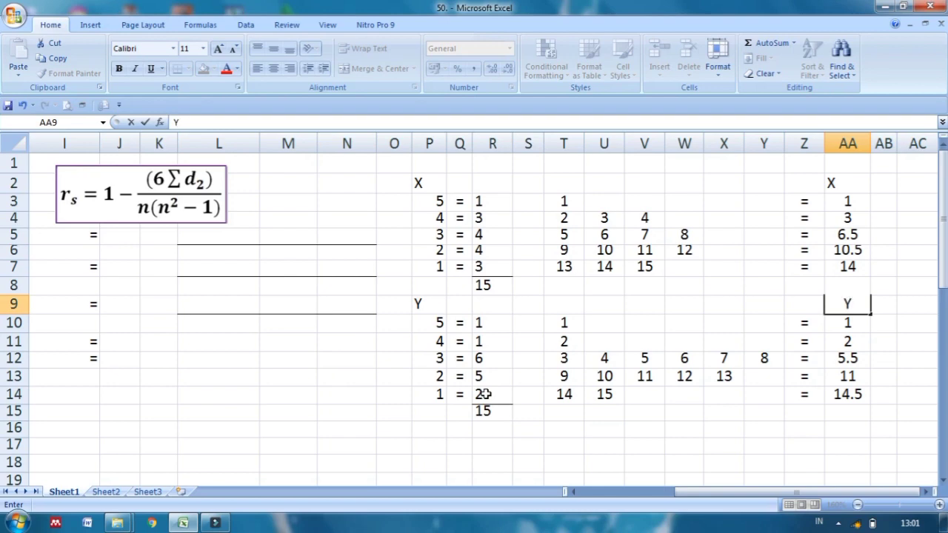
key("Return")
Copy the X and Y rank results with their headings in AA2:AA14
key("Up")
key("Up")
key("Up")
key("Up")
key("Up")
key("Up")
key("Up")
key("Up")
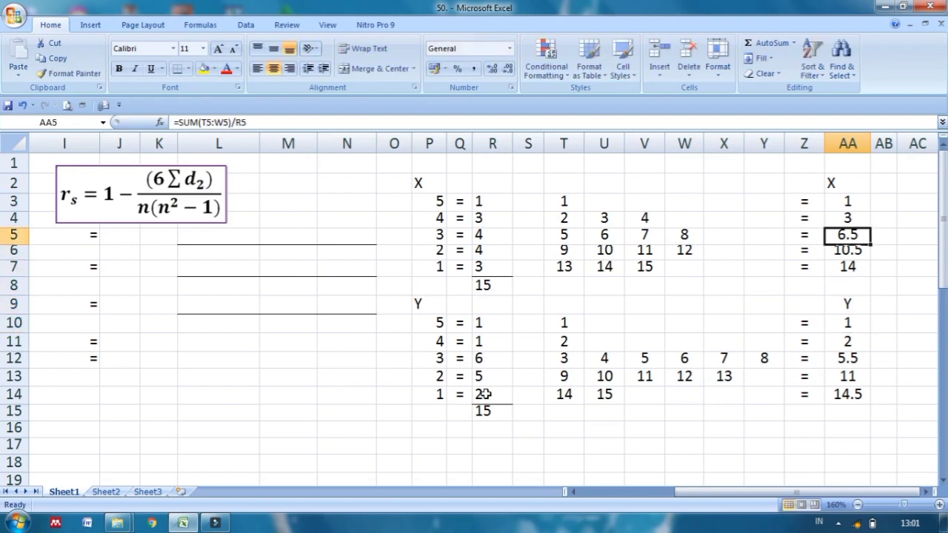
key("Down")
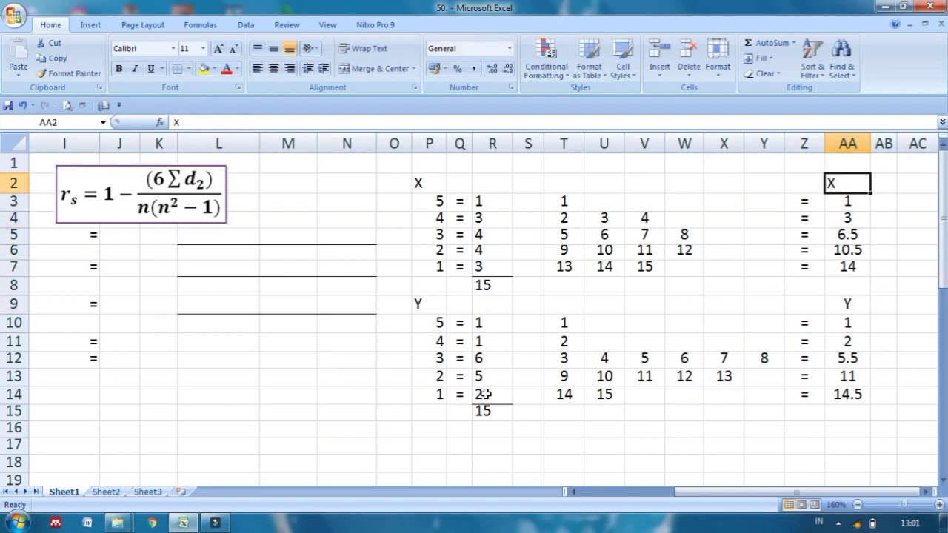
key("Up")
key("Down")
key("shift+Down")
key("shift+Down")
key("shift+Down")
key("shift+Down")
key("shift+Down")
key("shift+Down")
key("shift+Down")
key("shift+Down")
key("shift+Down")
key("shift+Down")
key("shift+Down")
key("shift+Down")
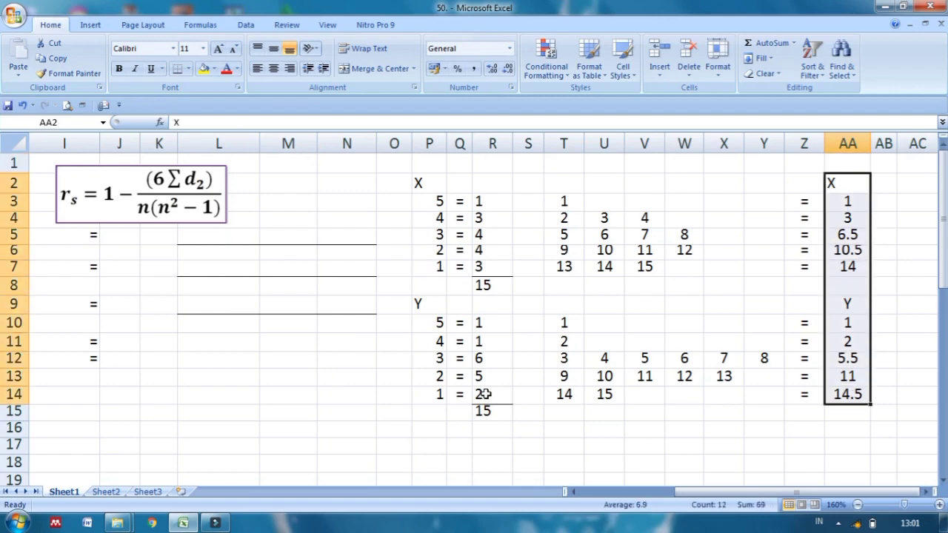
key("ctrl+c")
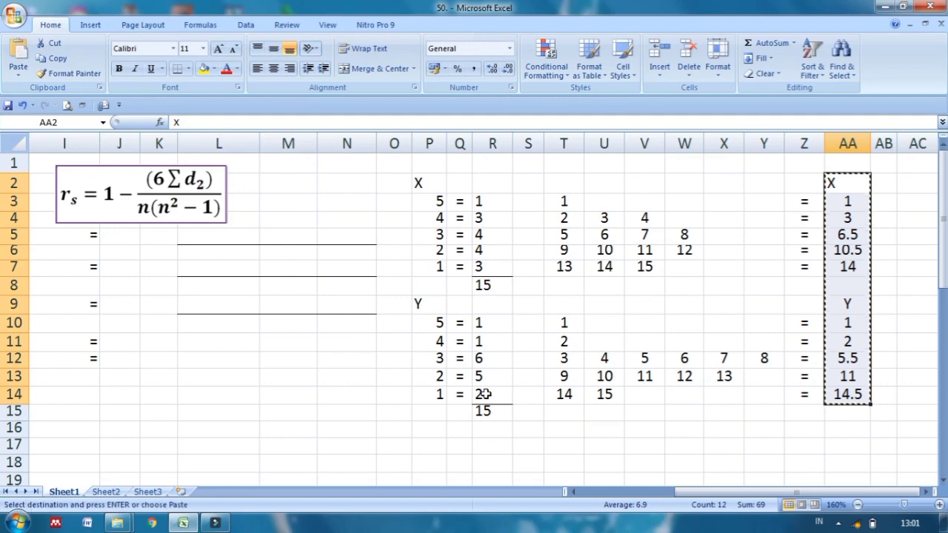
Paste the copied rank results as values only beside the worksheet table, starting at H4
key("Left")
key("Left")
key("Left")
key("Left")
key("Left")
key("Left")
key("Left")
key("Left")
key("Left")
key("Left")
key("Left")
key("Left")
key("Left")
key("Left")
key("Left")
key("Left")
key("Left")
key("Left")
key("Left")
key("Left")
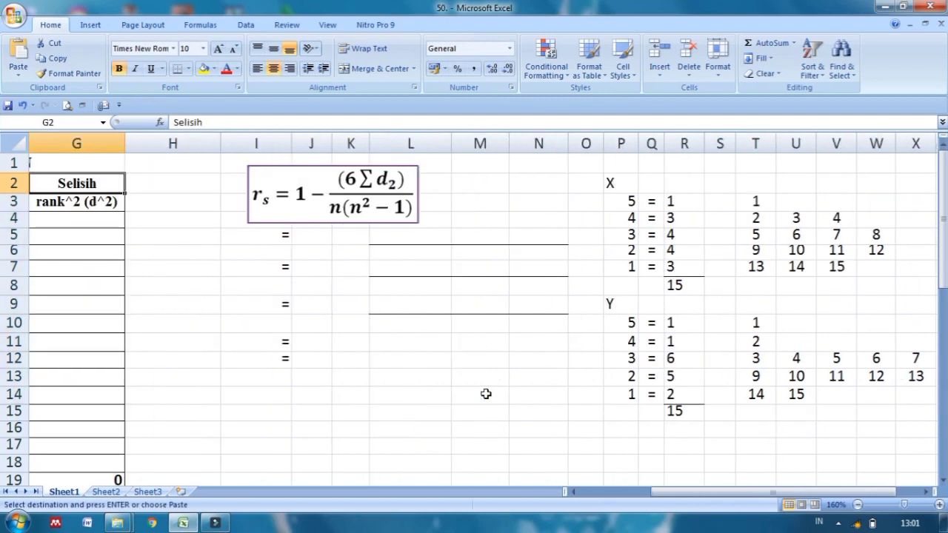
key("Right")
key("Down")
key("Down")
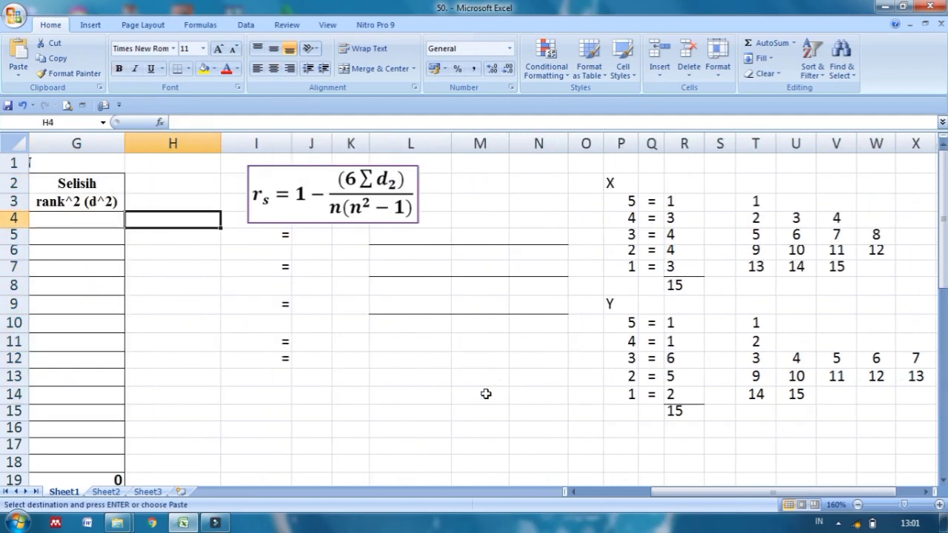
right_click(151, 220)
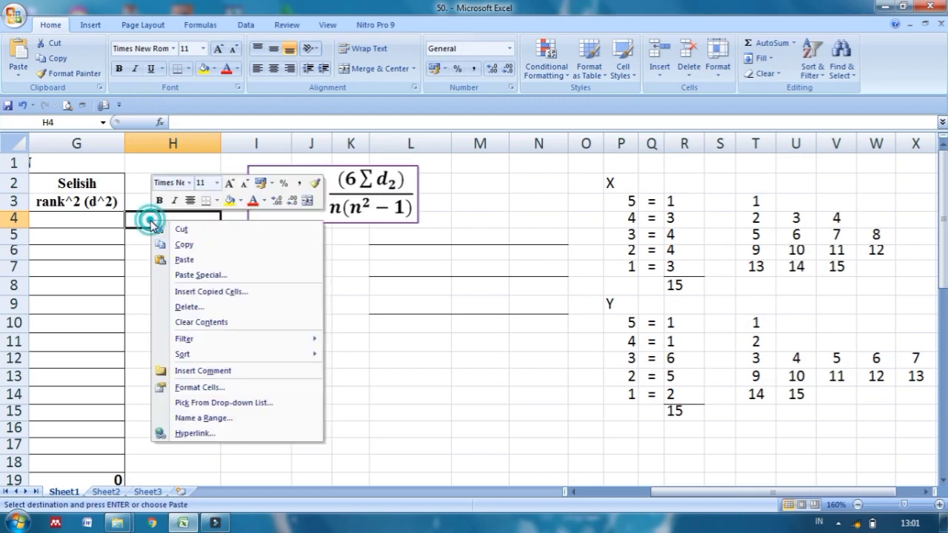
left_click(200, 275)
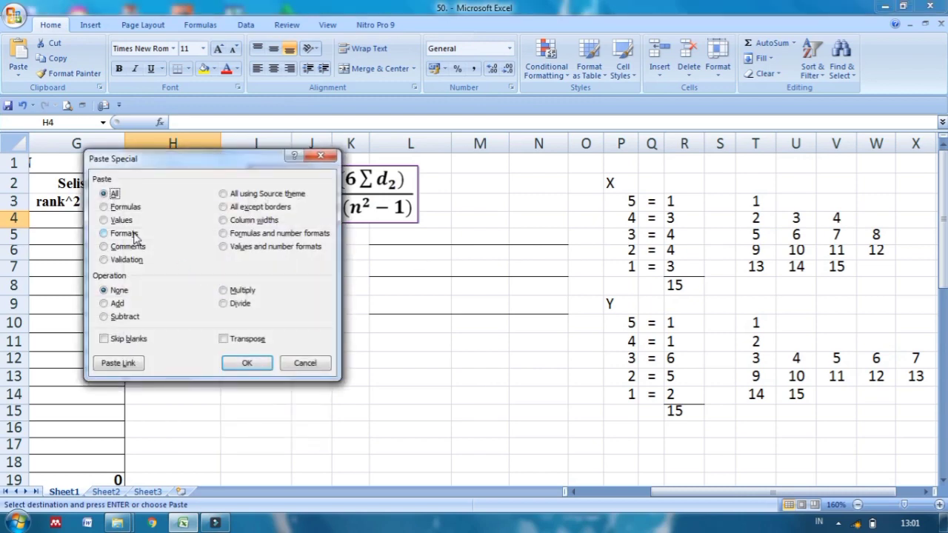
left_click(121, 221)
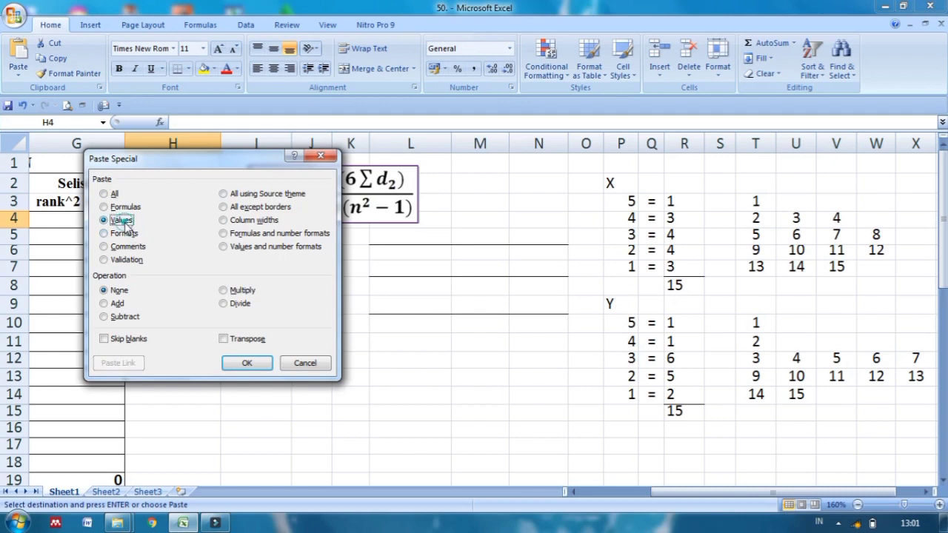
left_click(250, 362)
Fill the Pengalaman Kerja (X) scores in B4:B18 with yellow
key("Left")
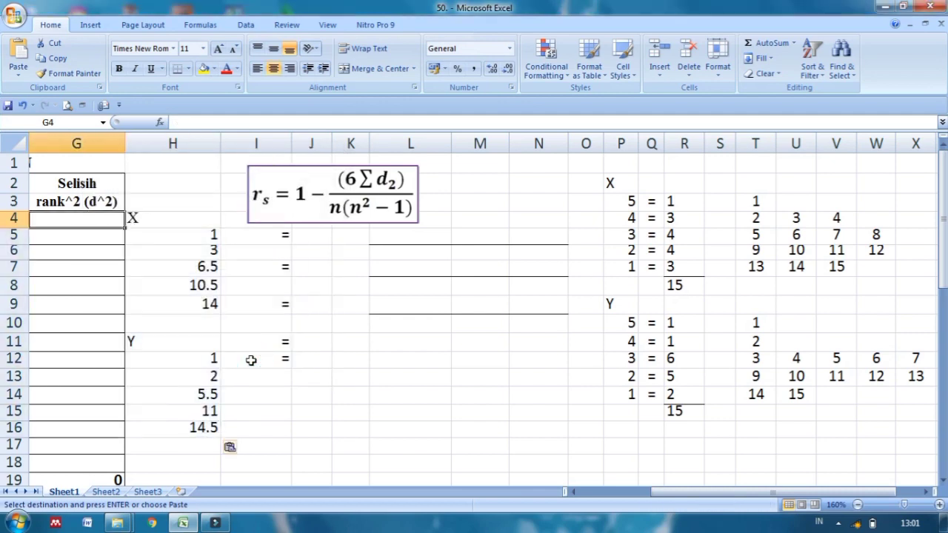
key("Left")
key("Left")
key("Left")
key("Left")
key("Left")
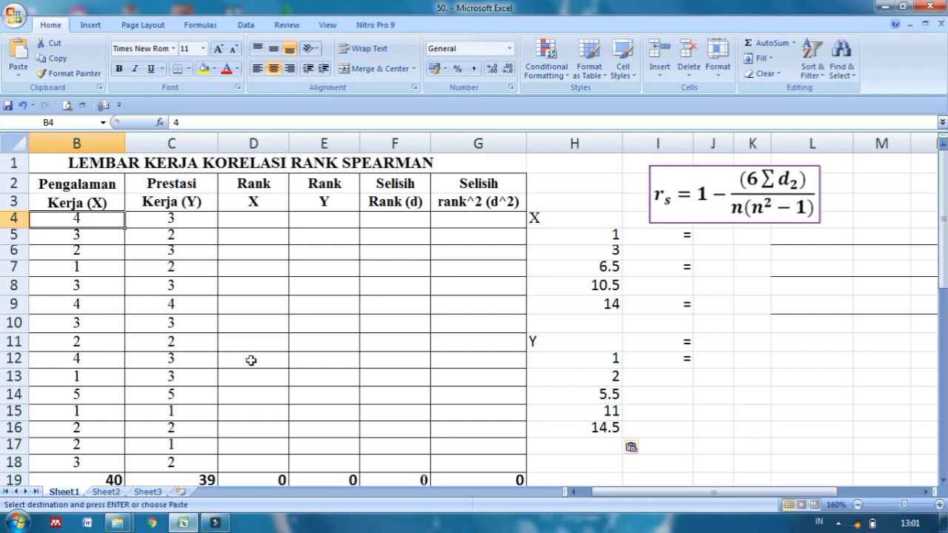
left_click(261, 221)
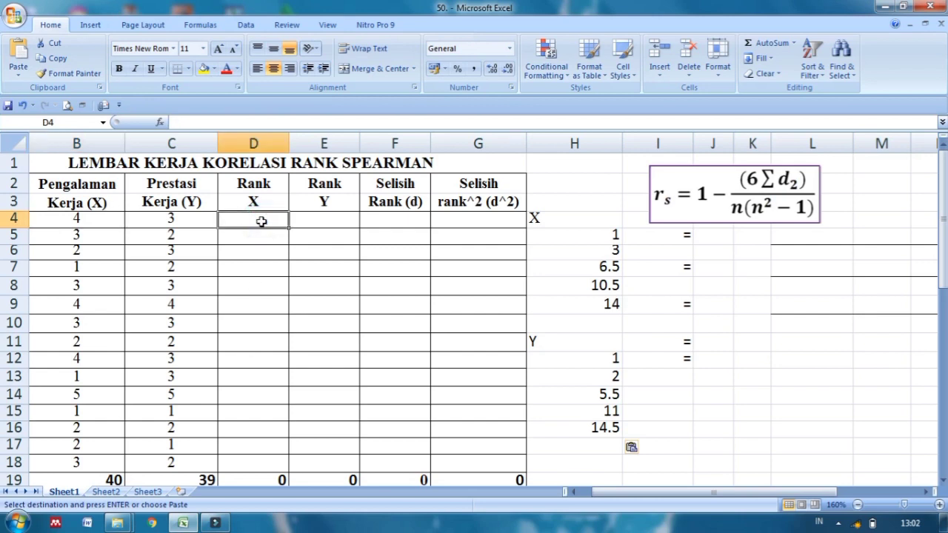
key("Left")
key("Left")
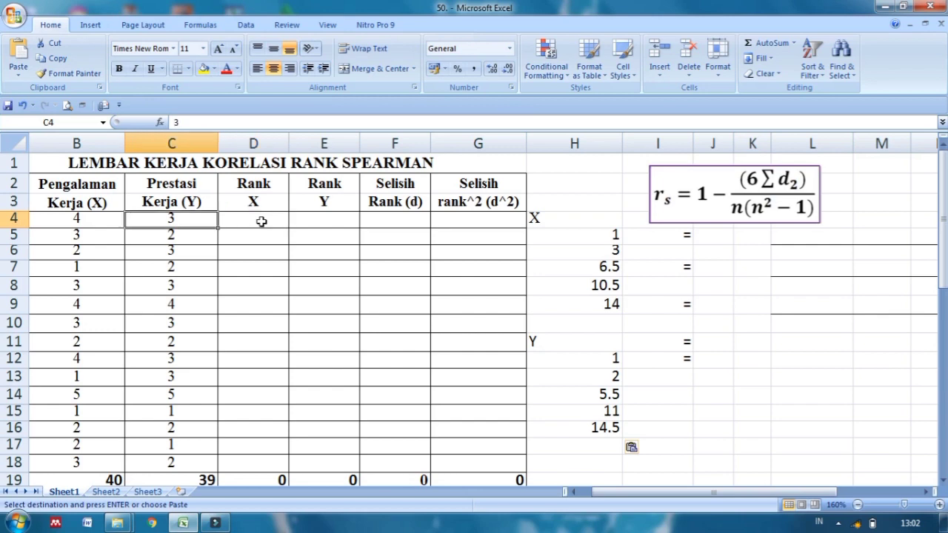
key("Left")
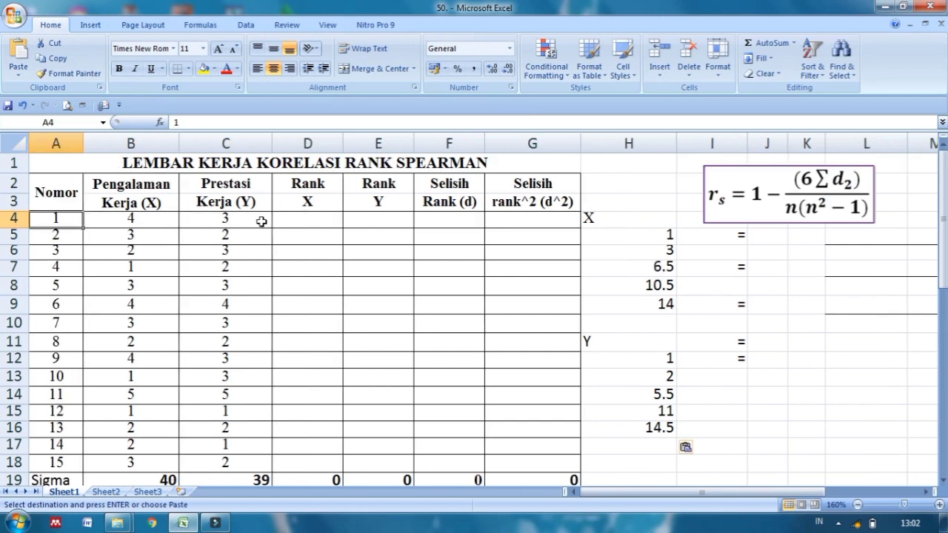
key("Right")
key("shift+Down")
key("shift+Down")
key("shift+Down")
key("shift+Down")
key("shift+Down")
key("shift+Down")
key("shift+Down")
key("shift+Down")
key("shift+Down")
key("shift+Down")
key("shift+Down")
key("shift+Down")
key("shift+Down")
key("shift+Down")
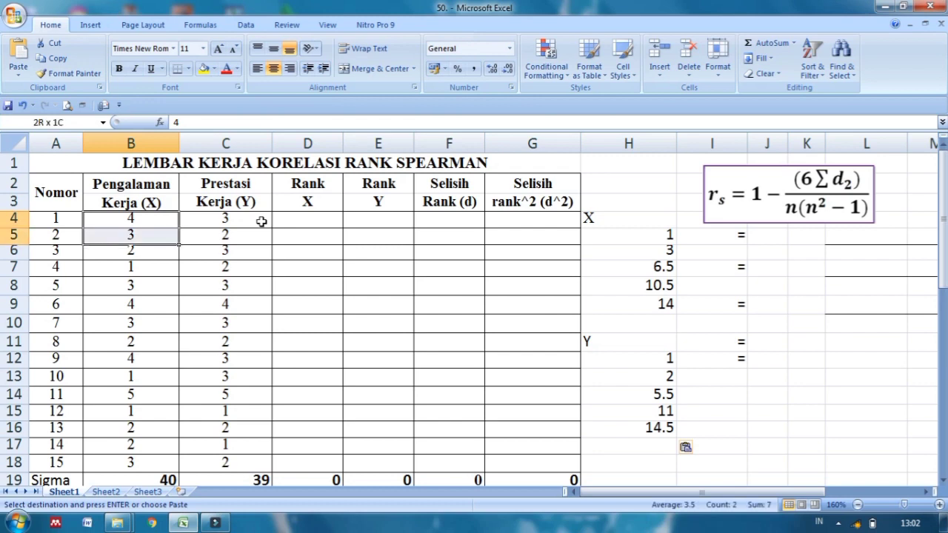
left_click(205, 68)
Fill the Rank X cells D4:D18 with the same yellow
key("Right")
key("Right")
key("shift+Down")
key("shift+Down")
key("shift+Down")
key("shift+Down")
key("shift+Down")
key("shift+Down")
key("shift+Down")
key("shift+Down")
key("shift+Down")
key("shift+Down")
key("shift+Down")
key("shift+Down")
key("shift+Down")
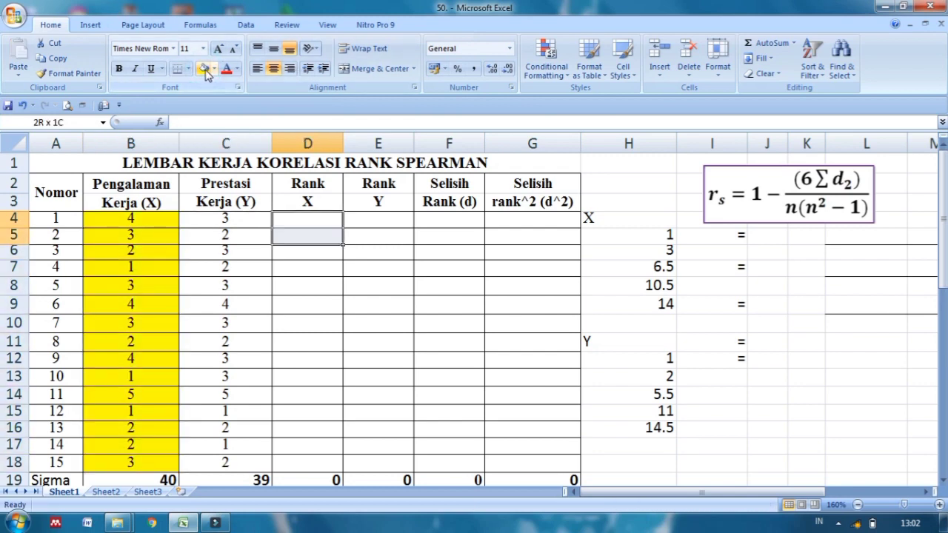
key("shift+Down")
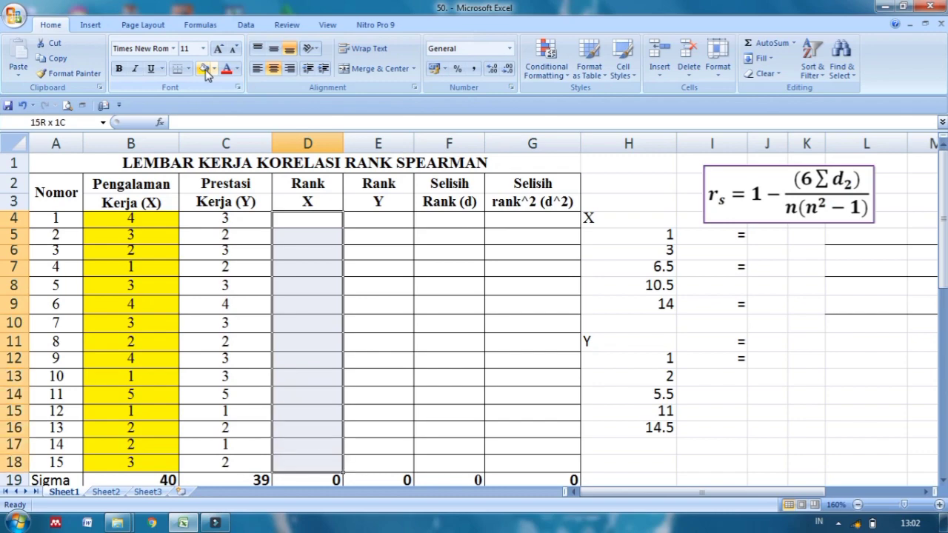
left_click(205, 68)
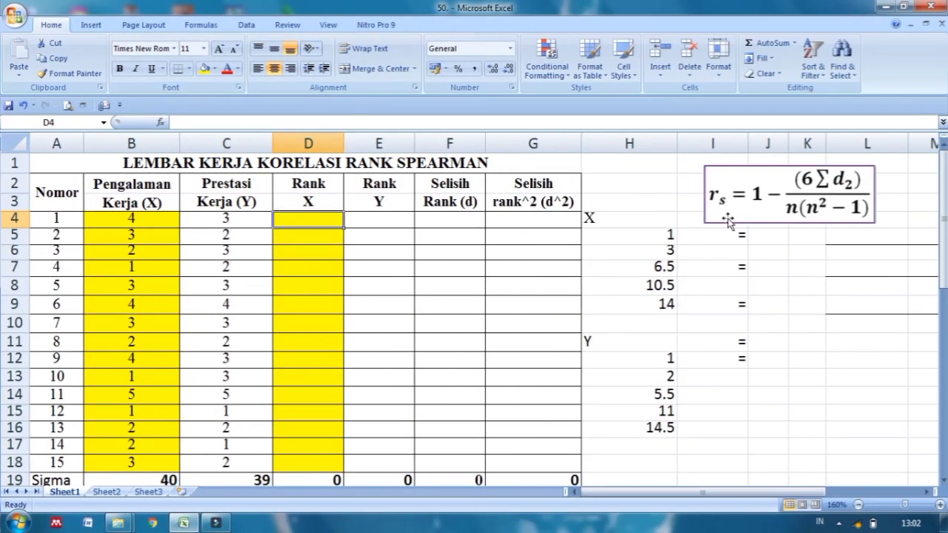
Check the X ranks in H5:H9 and enter rank 1 in D14 for the X score of 5
left_click(614, 237)
key("Down")
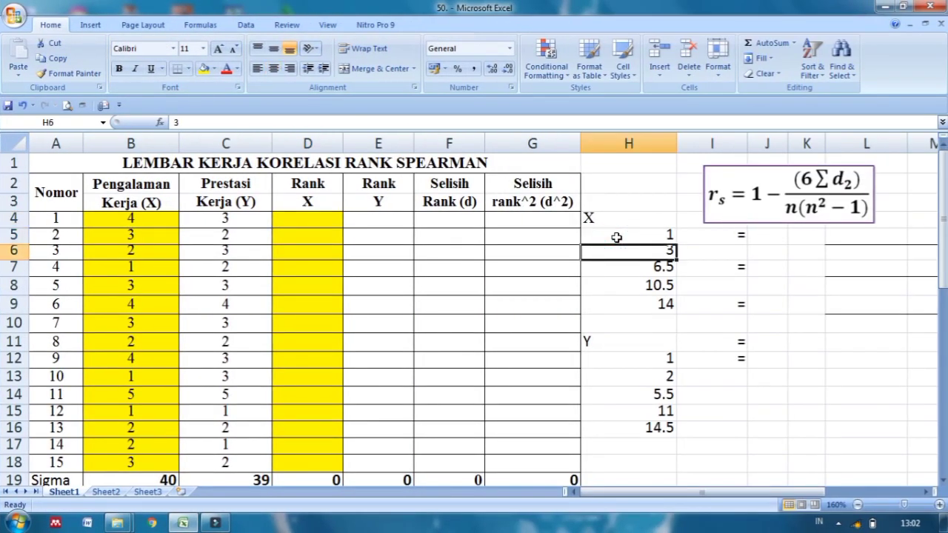
key("Down")
key("Down")
key("Down")
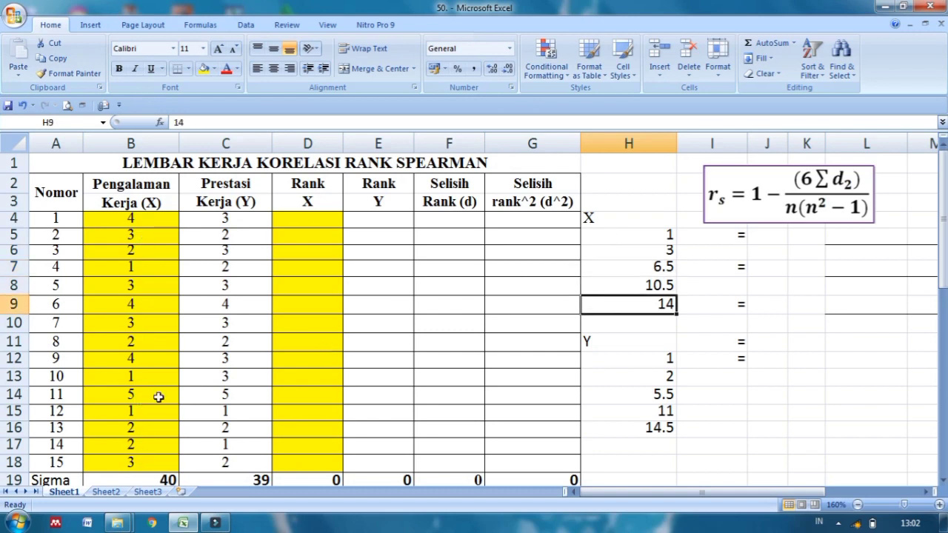
left_click(318, 400)
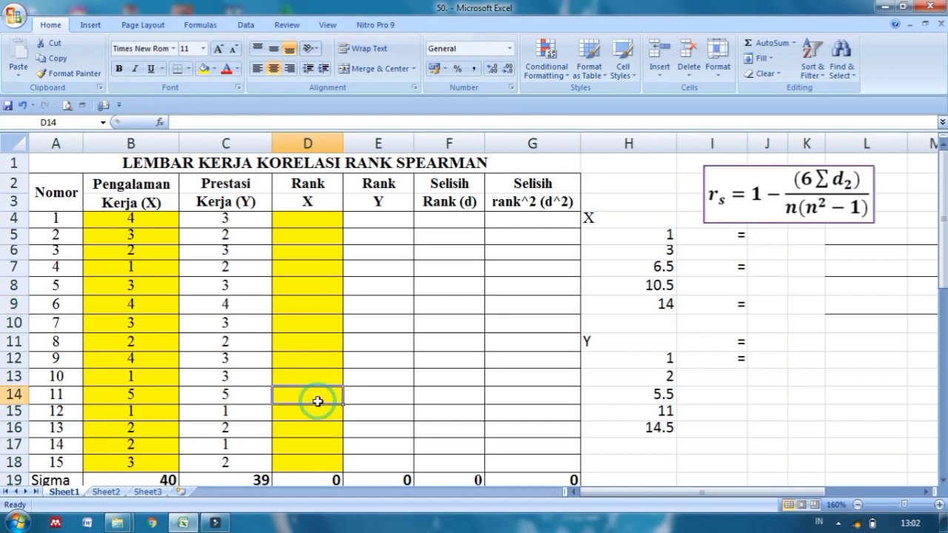
type("1")
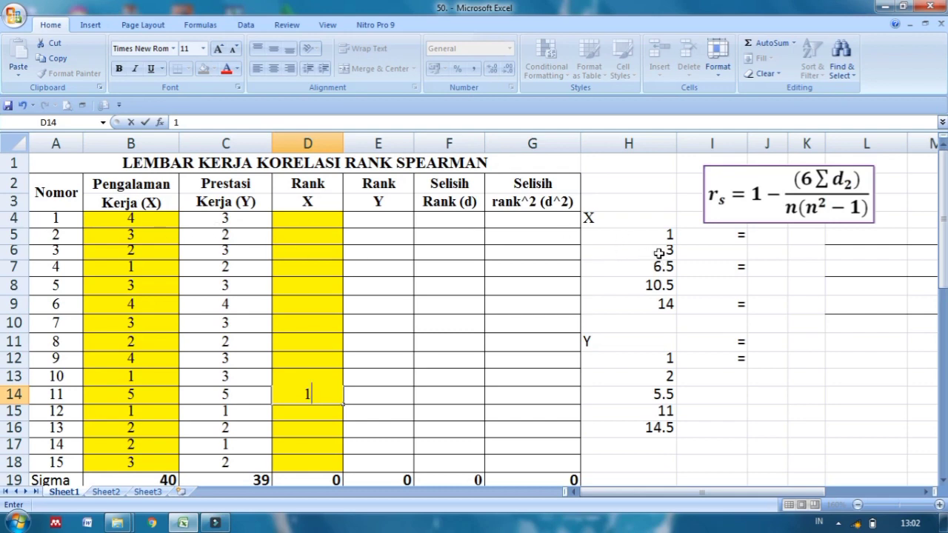
Enter rank 3 in D4, D9 and D12 for the X scores of 4
left_click(306, 219)
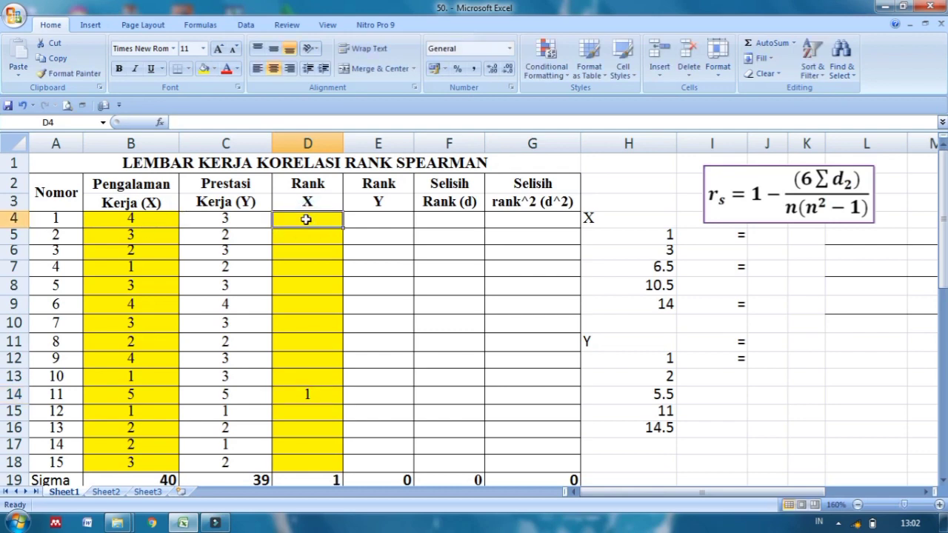
type("3")
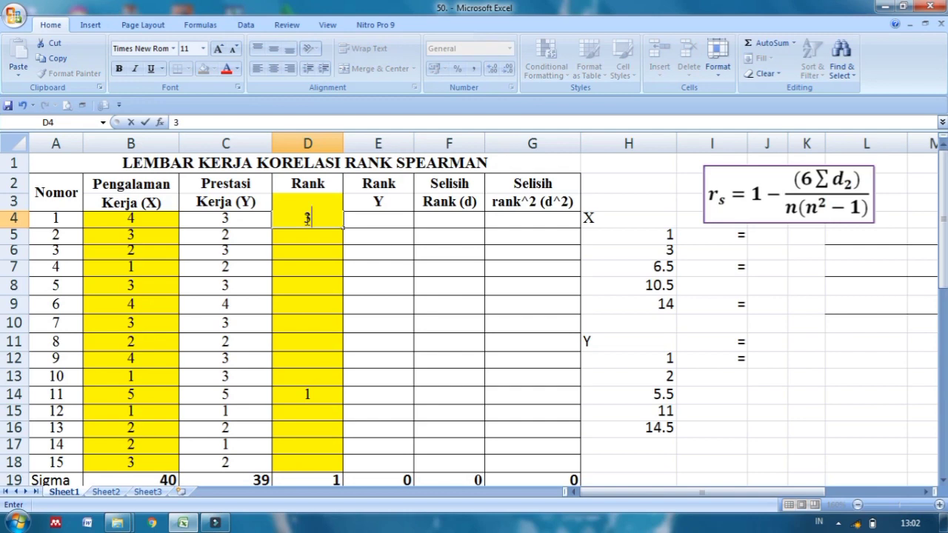
key("Return")
key("Down")
key("Down")
key("Down")
key("Down")
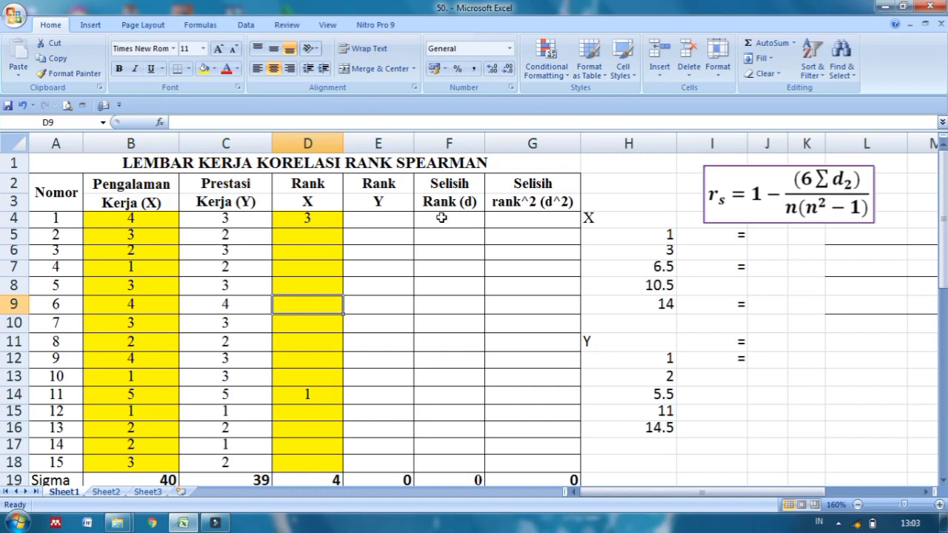
type("3")
key("Return")
key("Down")
key("Down")
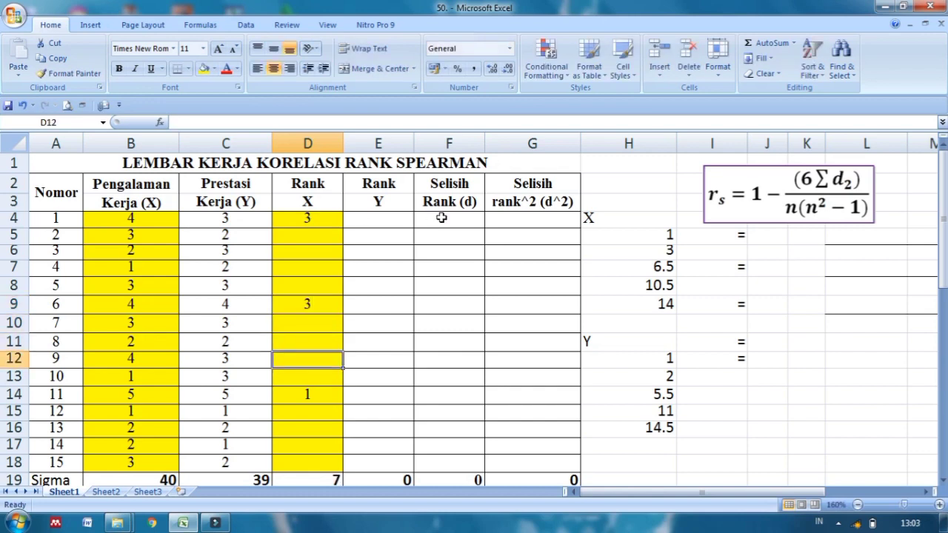
type("3")
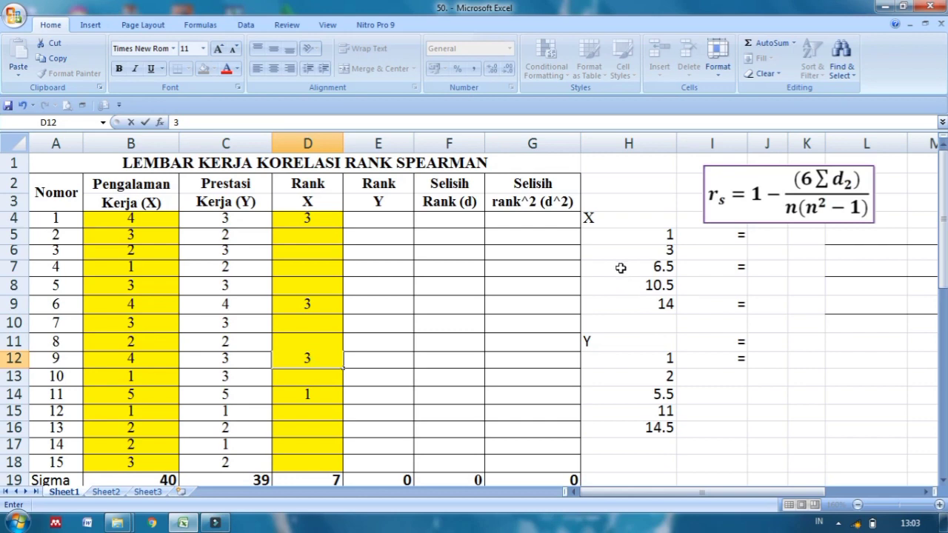
Enter rank 6.5 in D5, D8, D10 and D18 for the X scores of 3
left_click(306, 235)
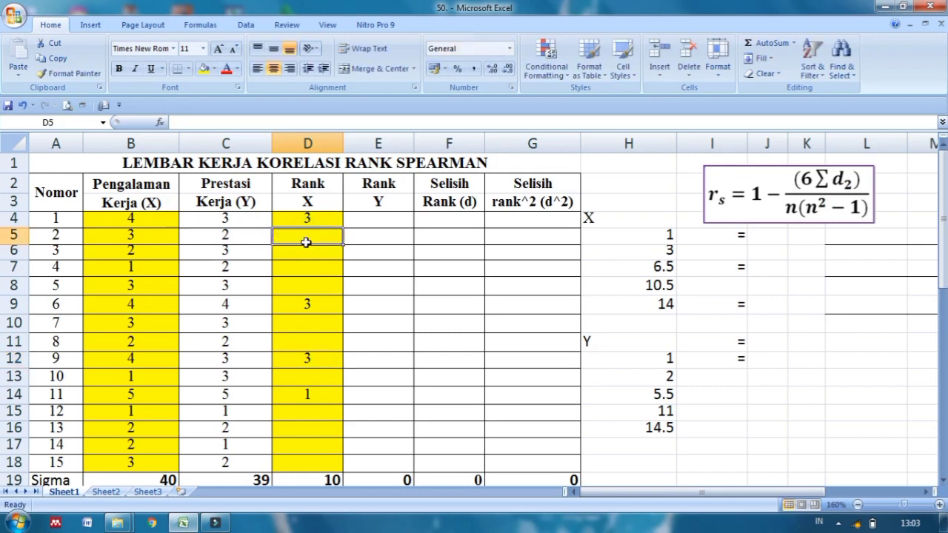
type("6.5")
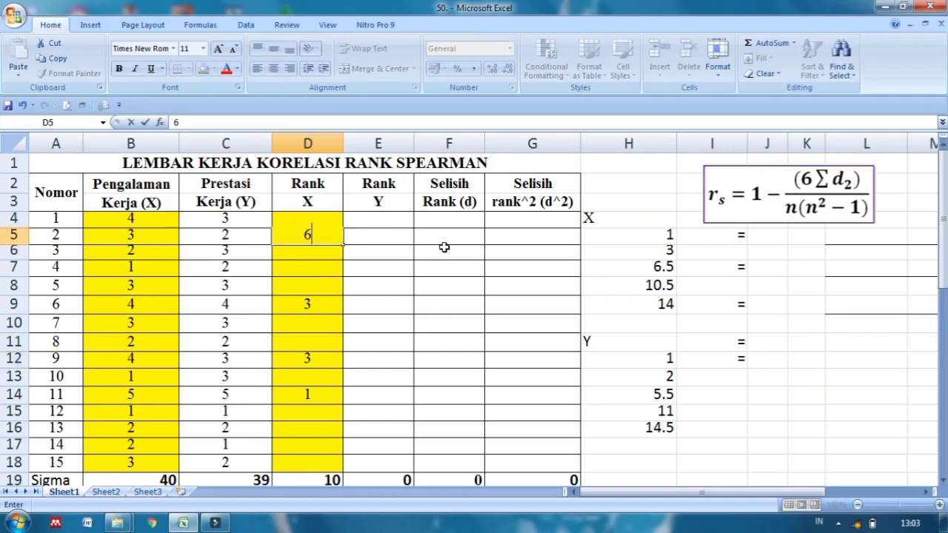
key("Return")
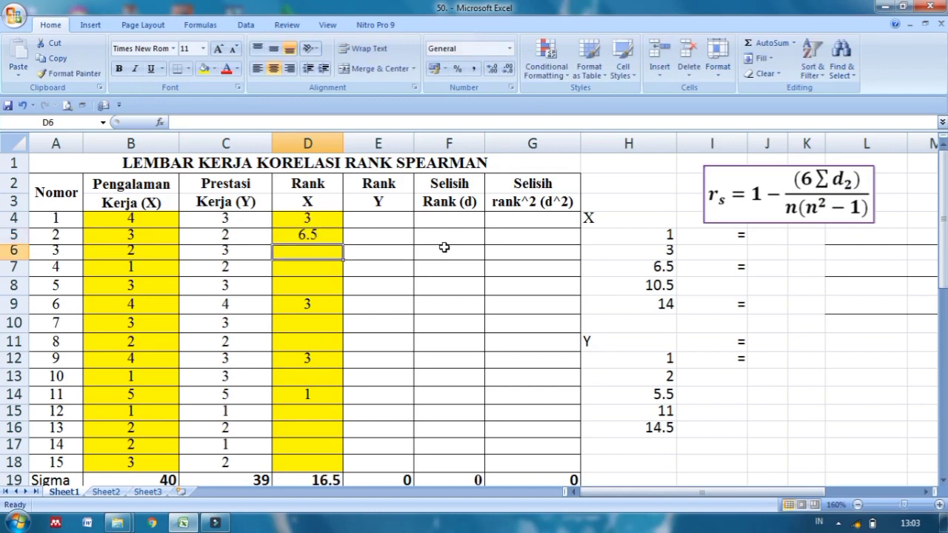
key("Down")
key("Down")
type("6.5")
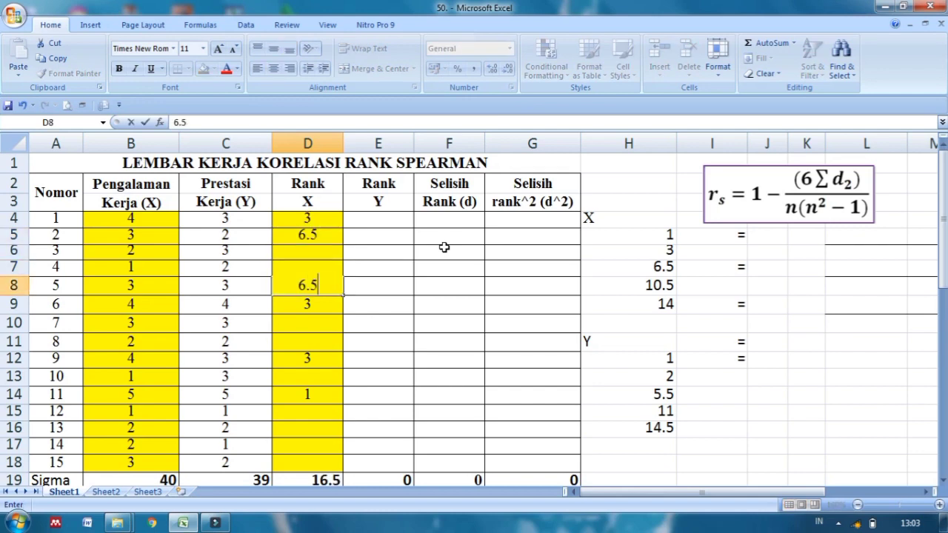
key("Return")
key("Down")
type("6.5")
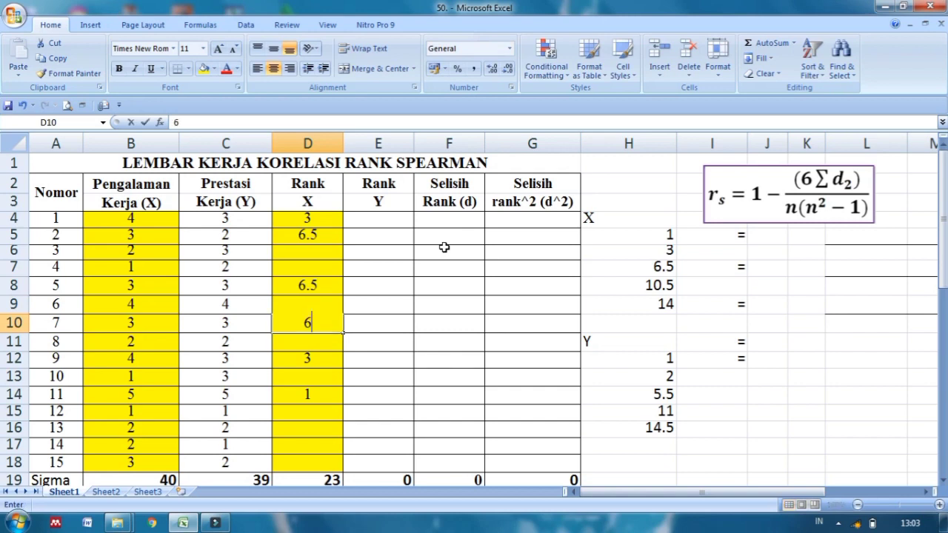
key("Return")
key("Down")
key("Down")
key("Down")
key("Down")
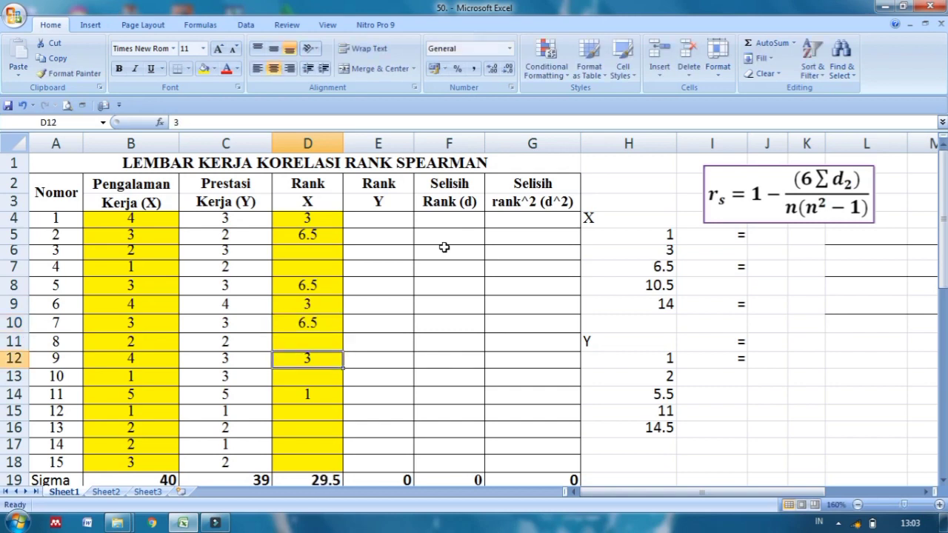
key("Down")
key("Down")
key("Down")
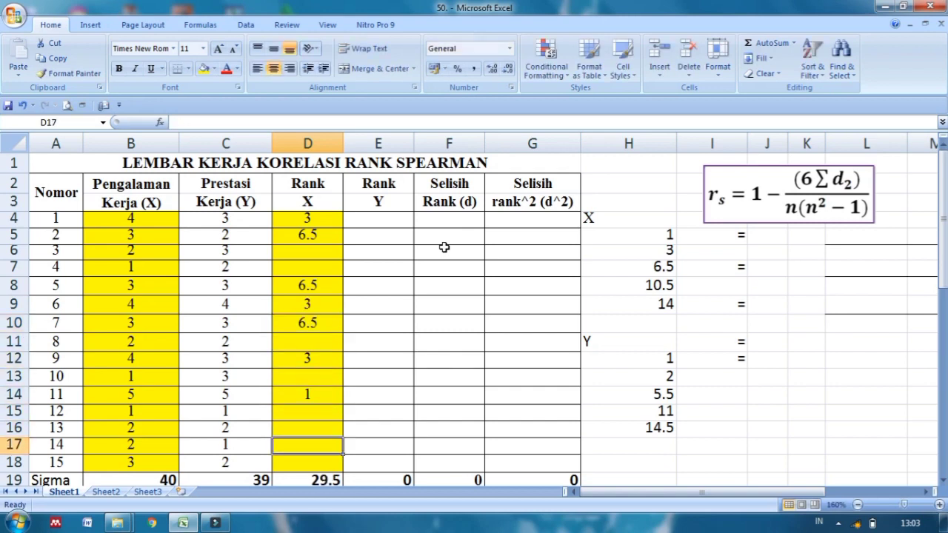
type("6.5")
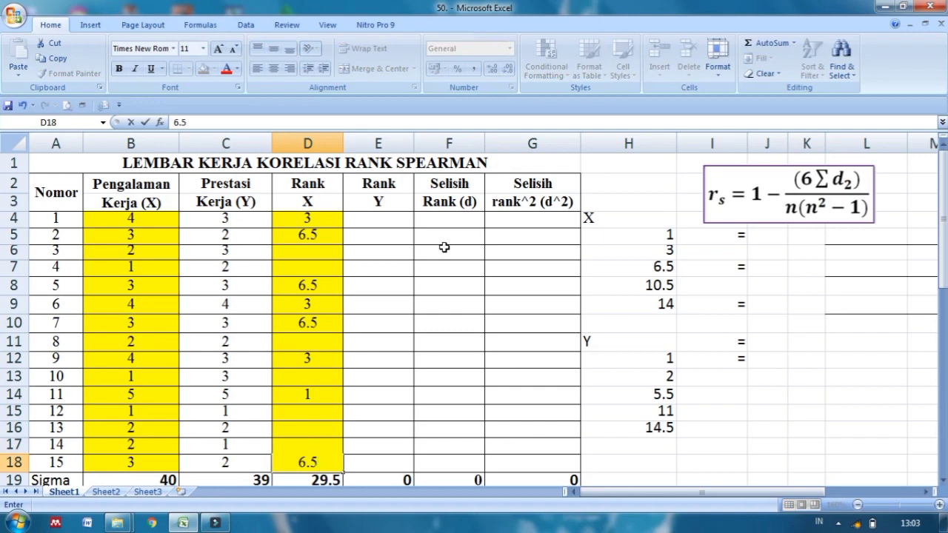
key("Tab")
Enter rank 10.5 in the Rank X cells D6 and D11 for the X scores of 2
key("Up")
key("Up")
key("Up")
key("Up")
key("Up")
key("Up")
key("Up")
key("Up")
key("Up")
key("Up")
key("Up")
key("Up")
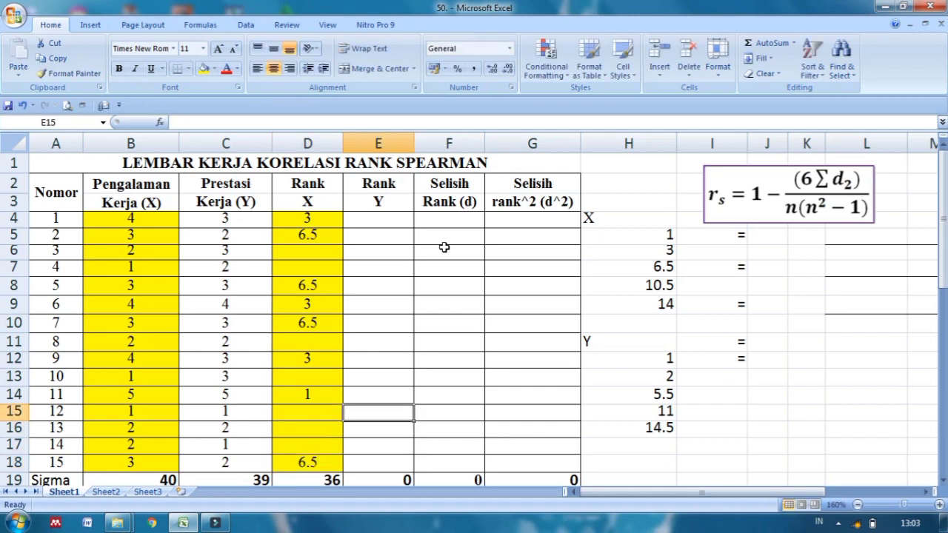
key("Left")
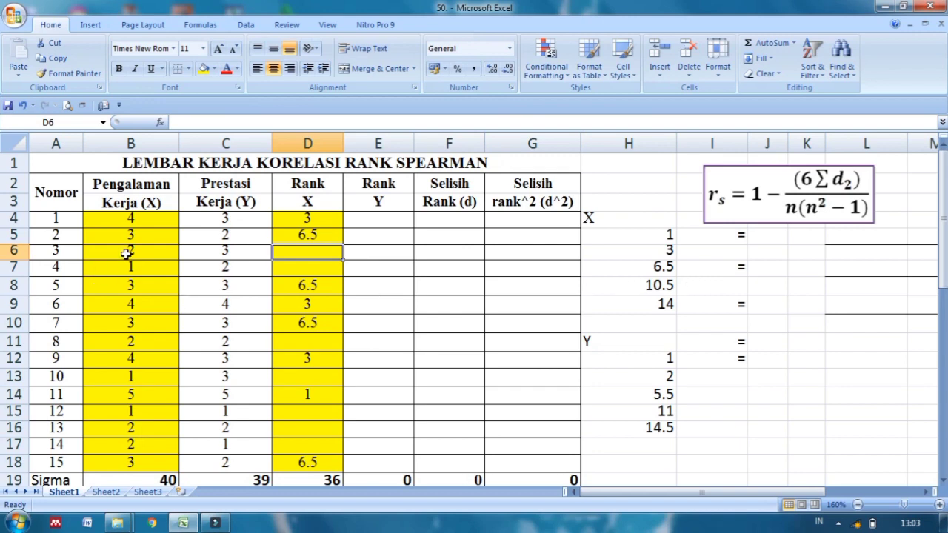
type("10.")
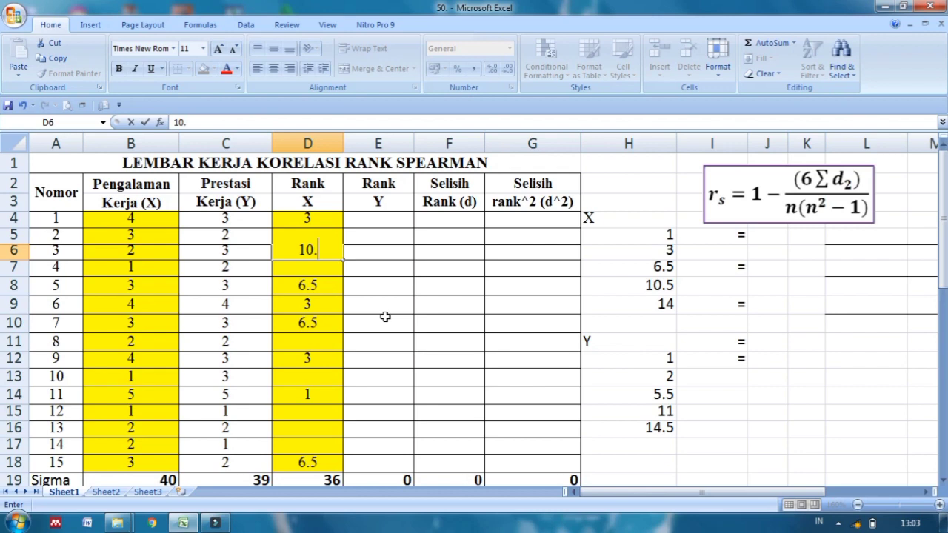
type("5")
key("Return")
key("Down")
key("Down")
key("Down")
key("Down")
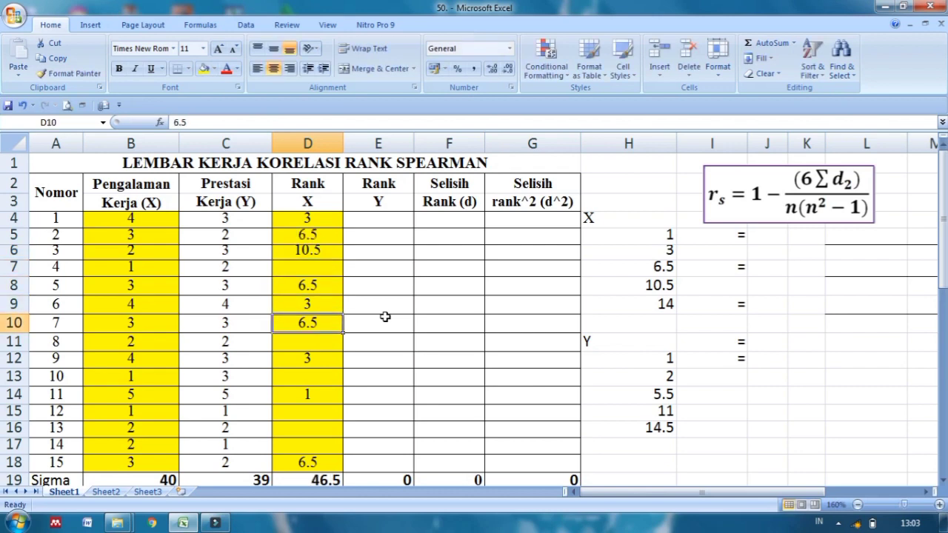
type("10.5")
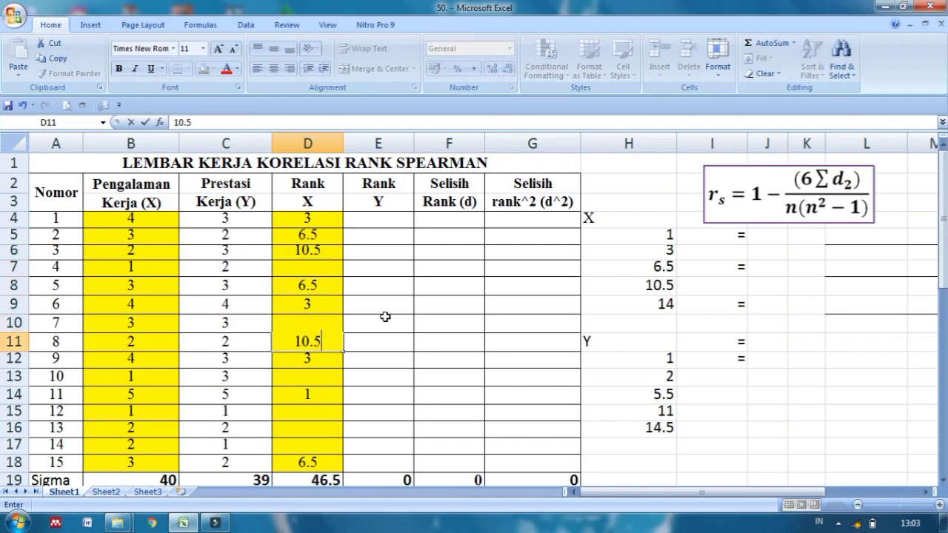
key("Return")
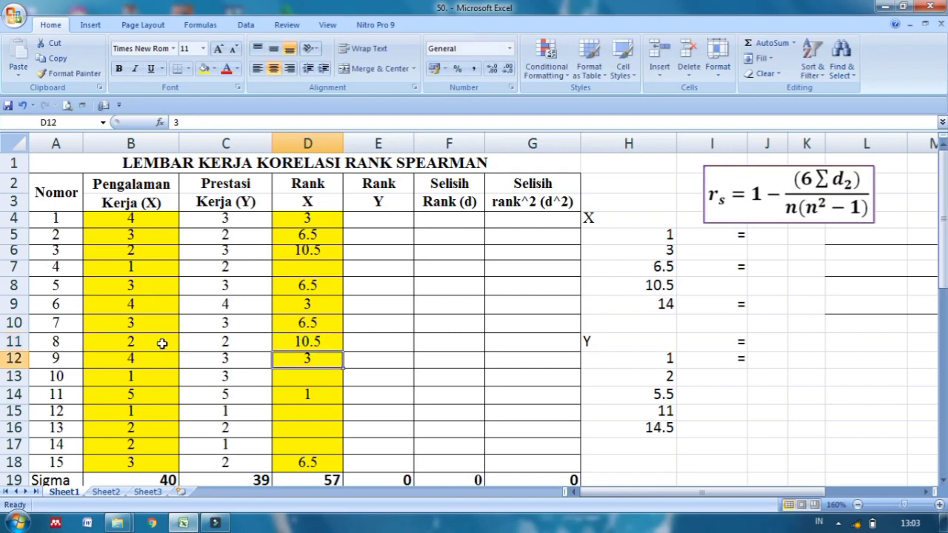
Enter rank 10.5 in D16 and D17 for the remaining X scores of 2
key("Down")
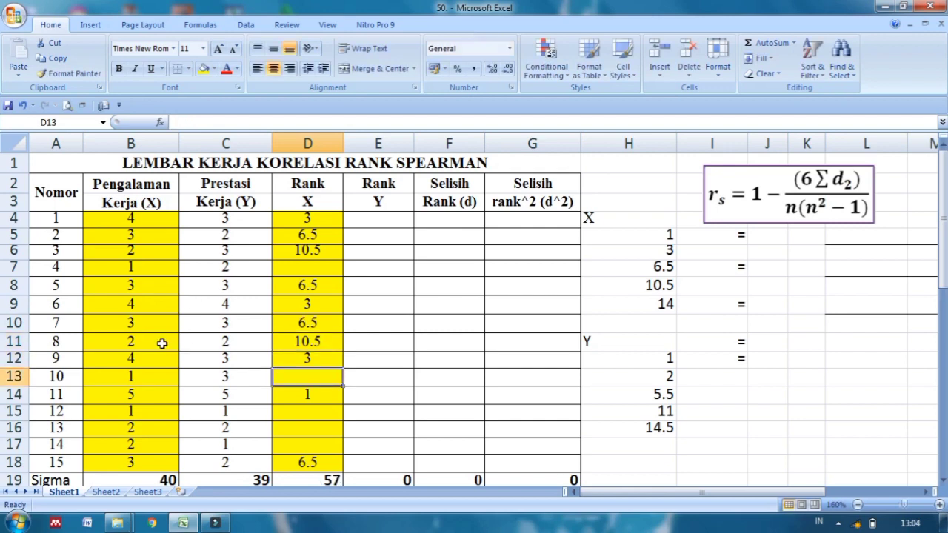
key("Down")
key("Down")
key("Down")
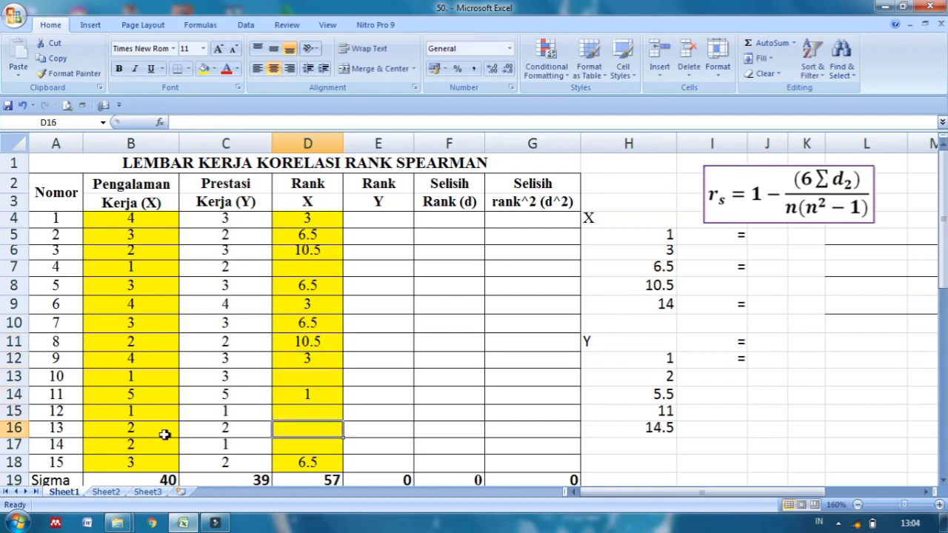
type("10.5")
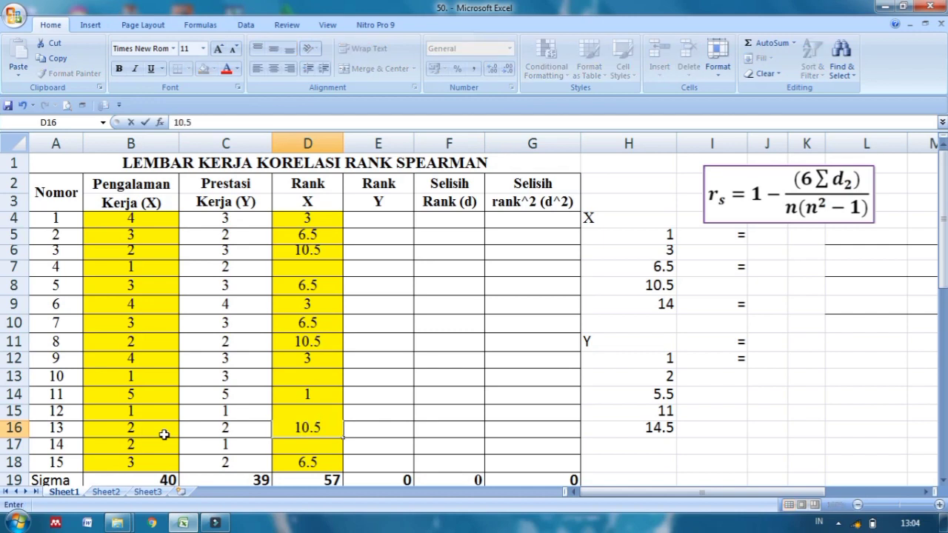
key("Return")
type("10")
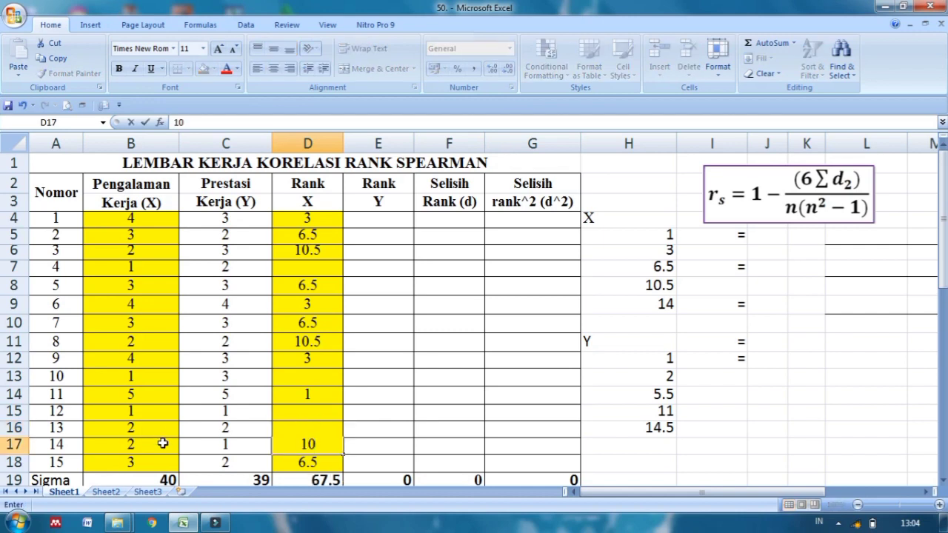
type(".5")
key("Return")
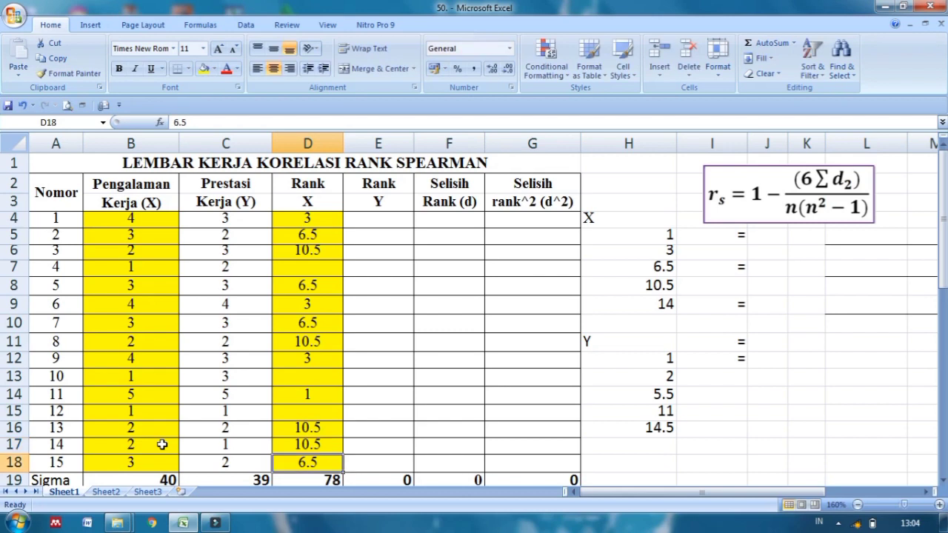
Enter rank 14 in D7, D13 and D15 for the X scores of 1
key("Up")
key("Up")
key("Up")
key("Up")
key("Up")
key("Up")
key("Up")
key("Up")
key("Up")
key("Up")
key("Up")
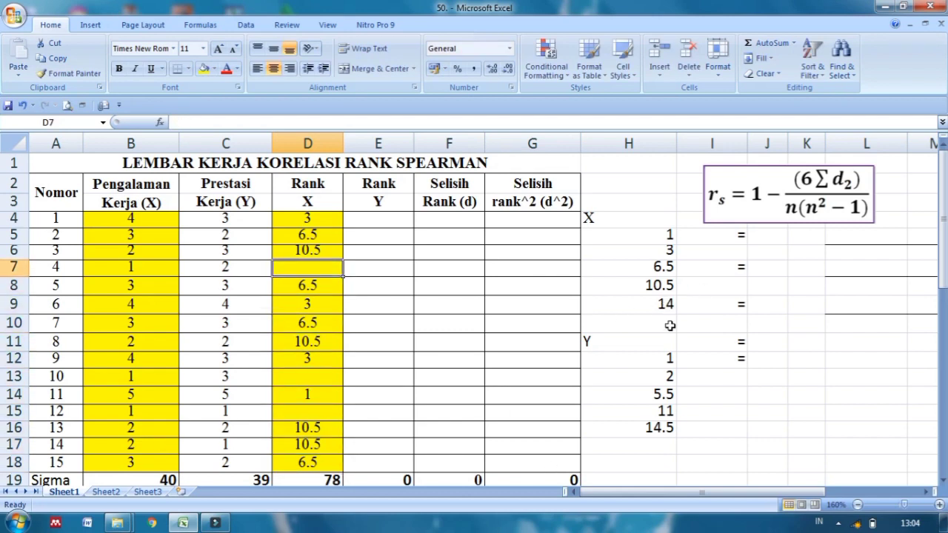
type("14")
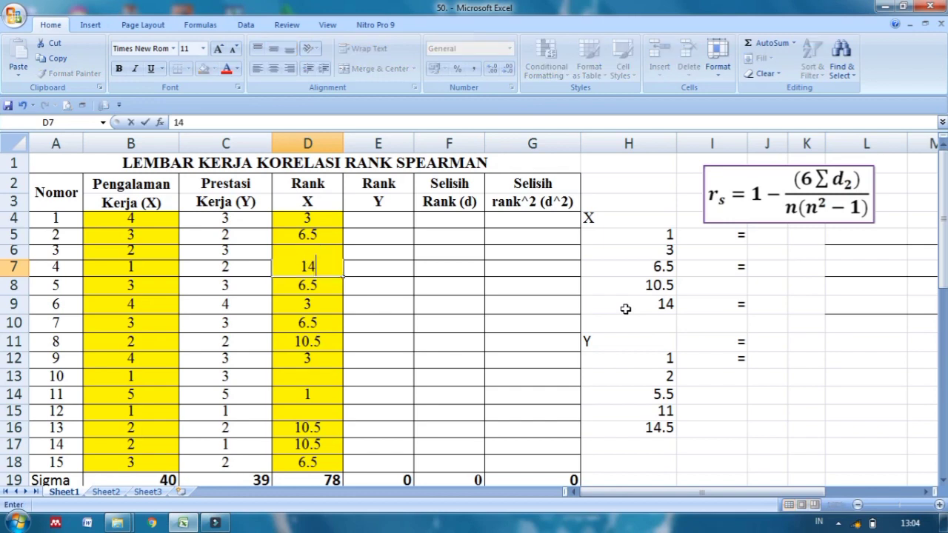
key("Return")
key("Down")
key("Down")
key("Down")
key("Down")
key("Down")
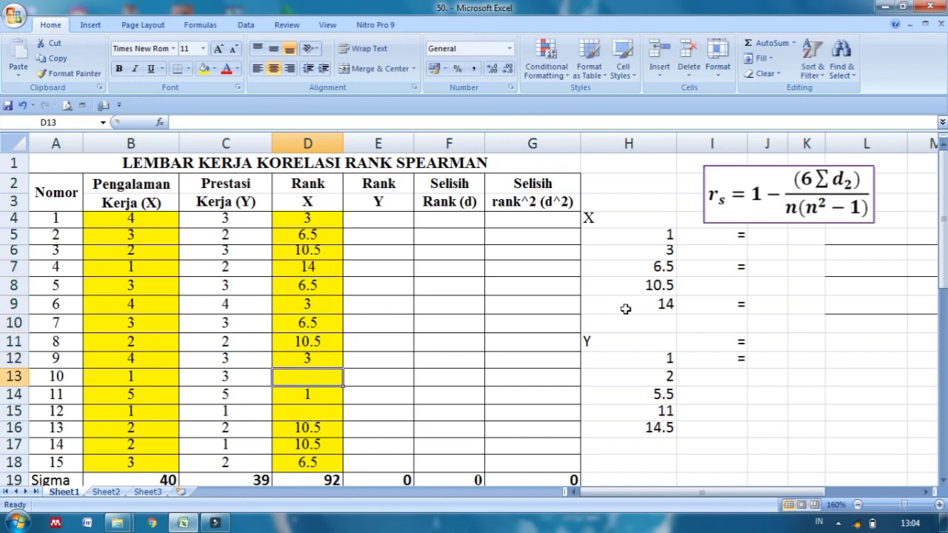
type("14")
key("Return")
key("Down")
type("1")
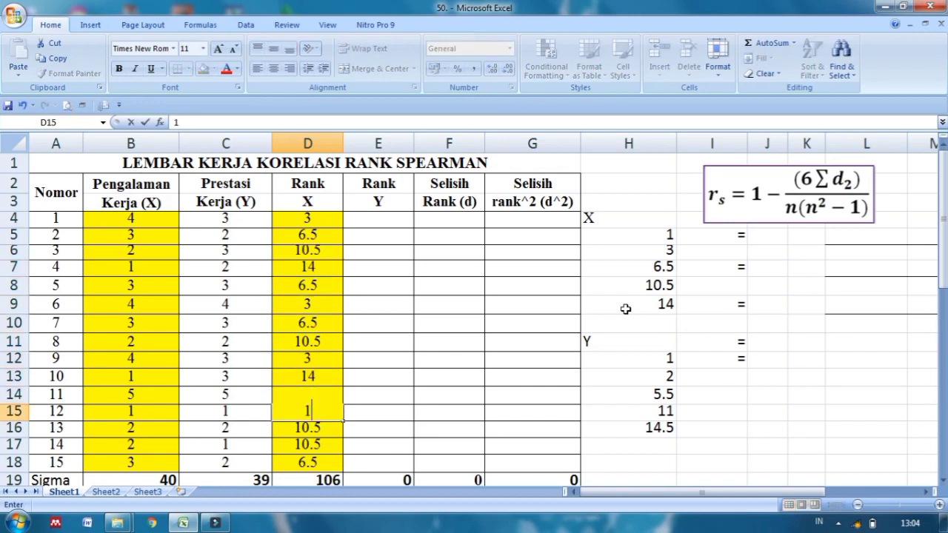
type("4")
key("Return")
Review the entered Rank X values in column D against the Pengalaman Kerja (X) scores
key("Up")
key("Up")
key("Up")
key("Up")
key("Up")
key("Up")
key("Up")
key("Up")
key("Up")
key("Up")
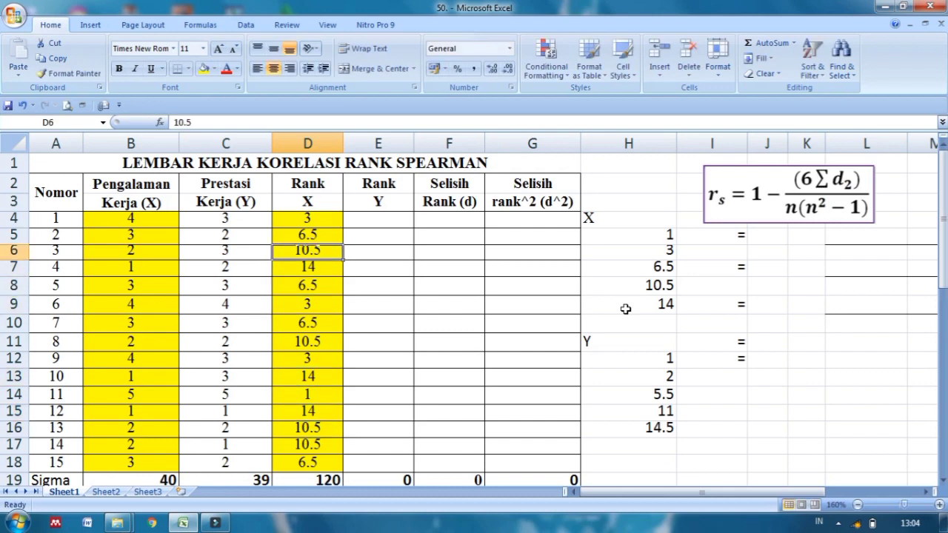
key("Up")
key("Up")
key("Down")
key("Down")
key("Down")
key("Down")
key("Down")
key("Down")
key("Down")
key("Down")
key("Down")
key("Down")
key("Down")
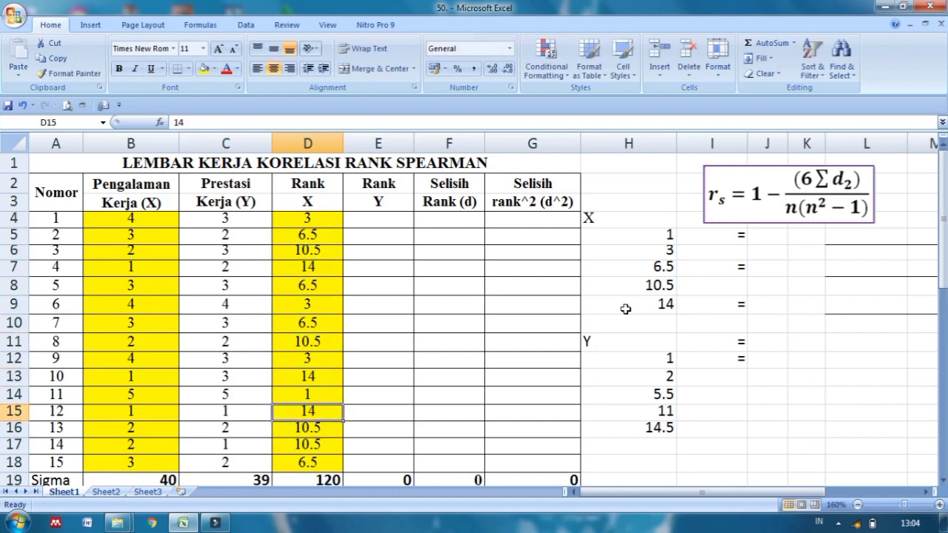
key("Up")
key("Up")
key("Up")
key("Up")
key("Up")
key("Up")
key("Up")
key("Up")
key("Up")
key("Up")
key("Up")
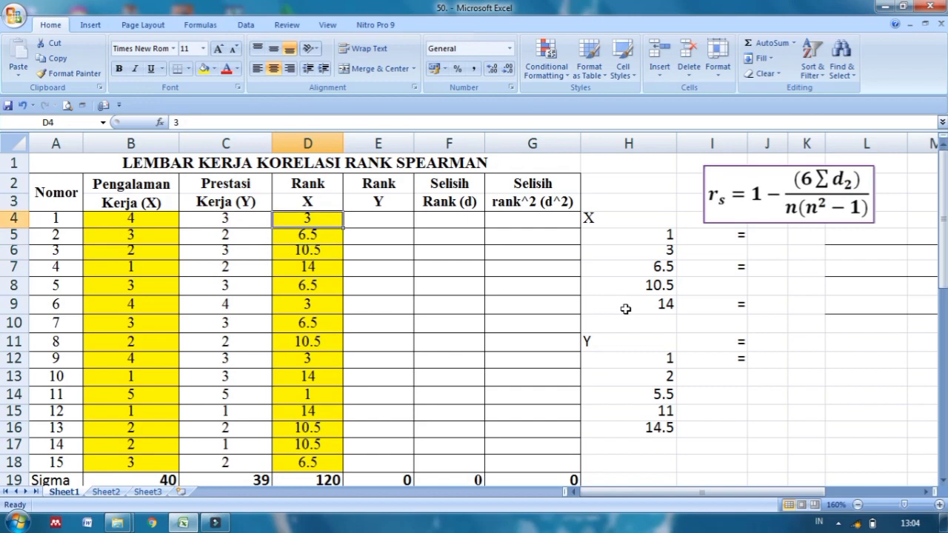
key("Right")
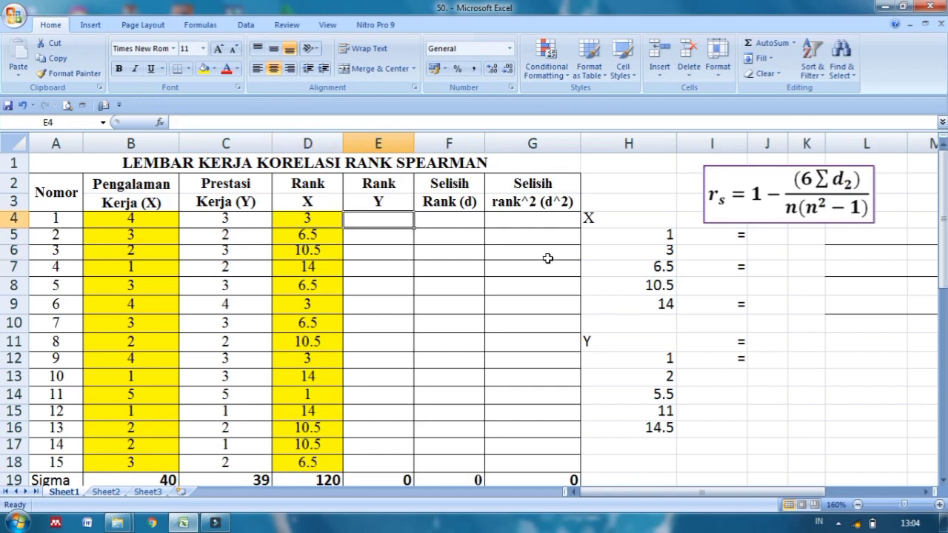
Fill the Prestasi Kerja (Y) scores in C4:C18 with green
left_click(242, 217)
key("shift+Down")
key("shift+Down")
key("shift+Down")
key("shift+Down")
key("shift+Down")
key("shift+Down")
key("shift+Down")
key("shift+Down")
key("shift+Down")
key("shift+Down")
key("shift+Down")
key("shift+Down")
key("shift+Down")
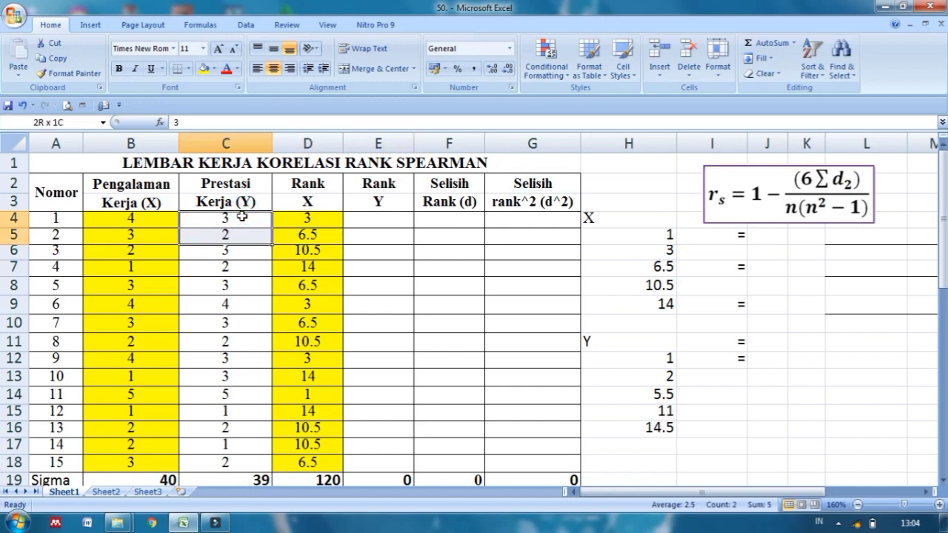
key("shift+Down")
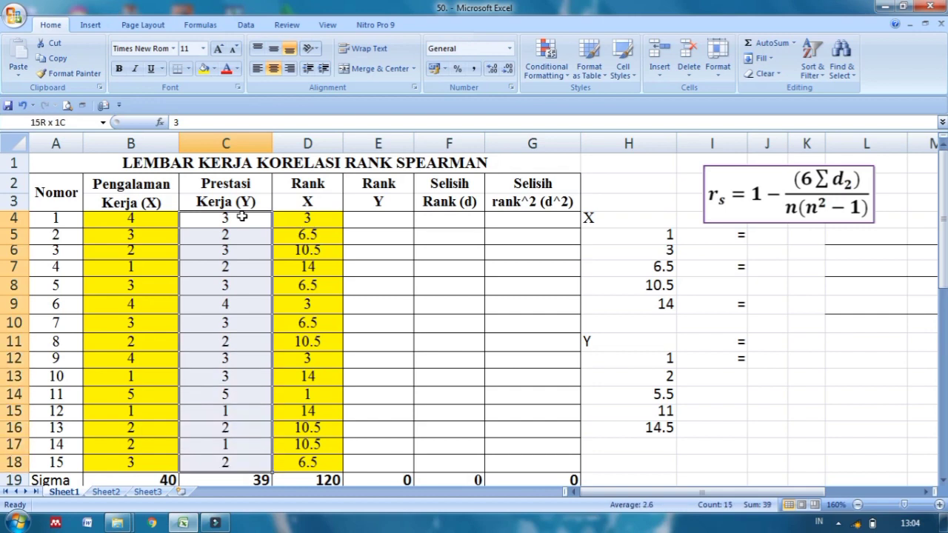
left_click(214, 69)
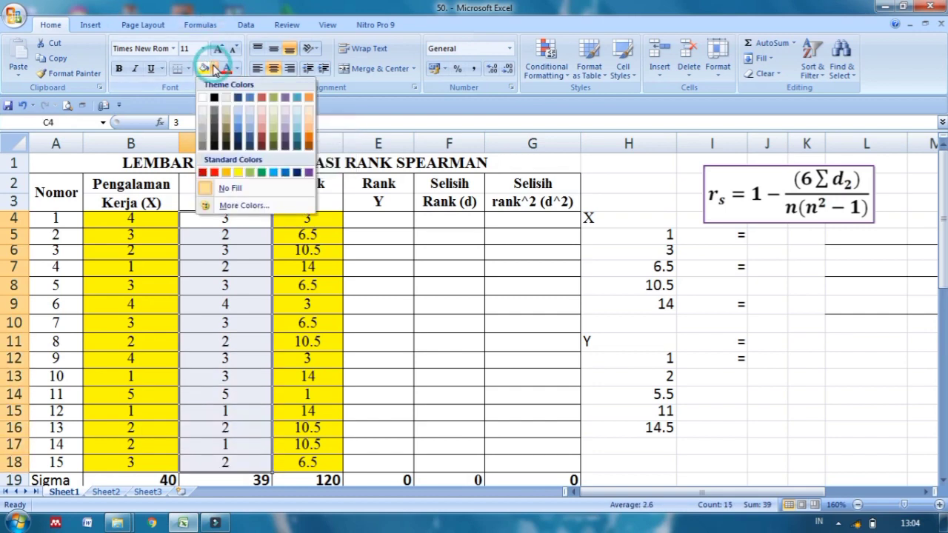
left_click(262, 172)
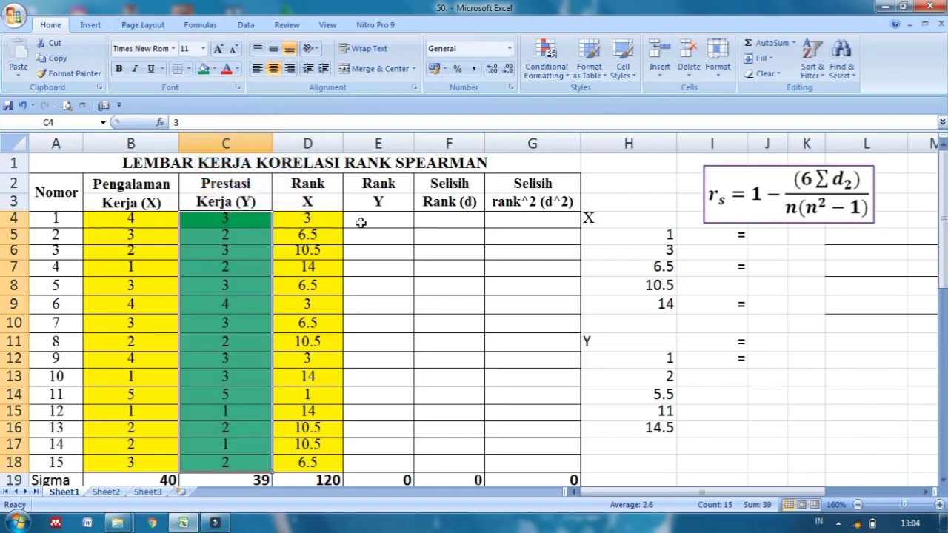
Fill the Rank Y cells E4:E18 with the same green
left_click_drag(378, 218, 377, 461)
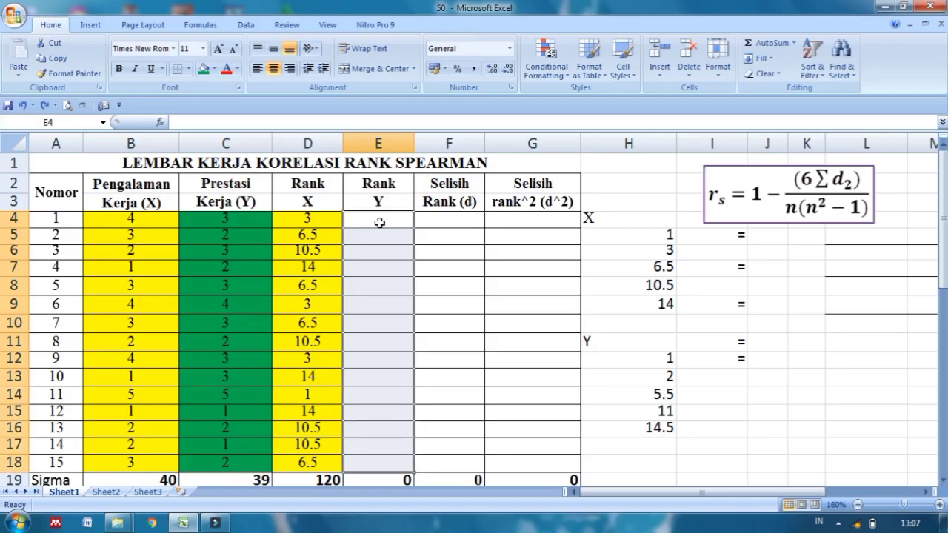
left_click(204, 72)
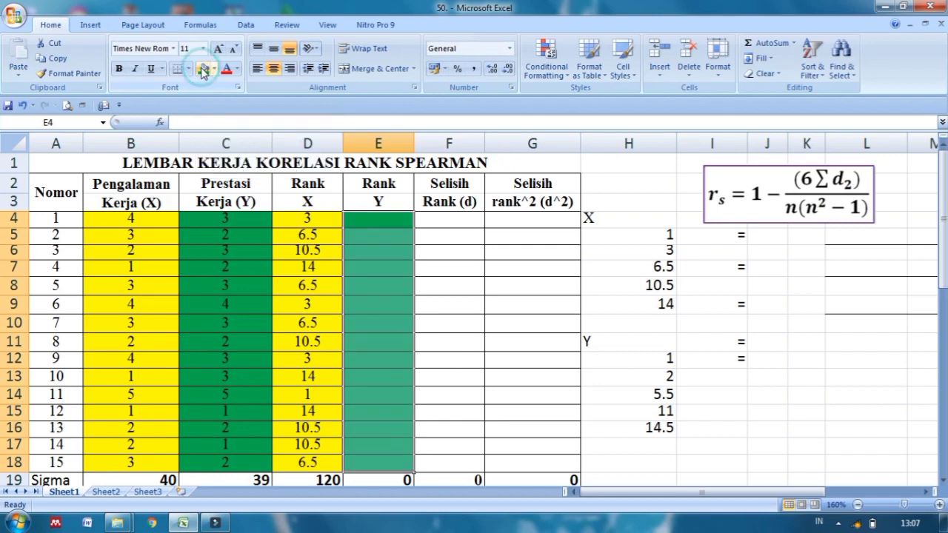
left_click(487, 346)
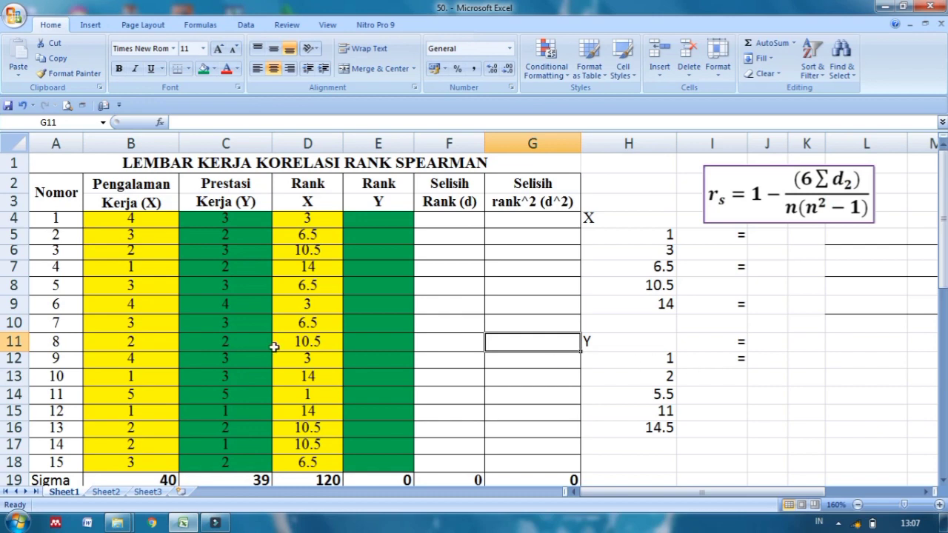
Enter rank 1 in E14 and rank 2 in E9 for the Prestasi Kerja (Y) scores of 5 and 4
left_click(380, 399)
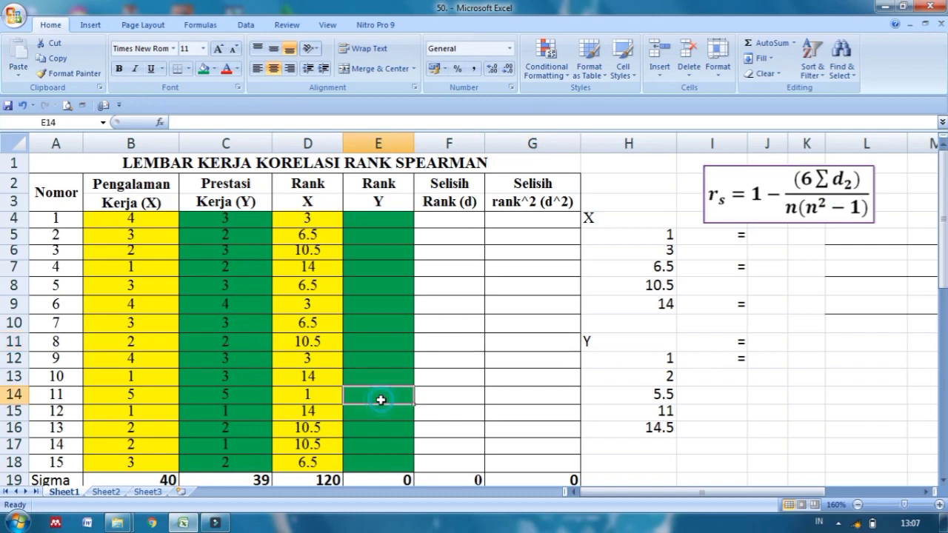
type("1")
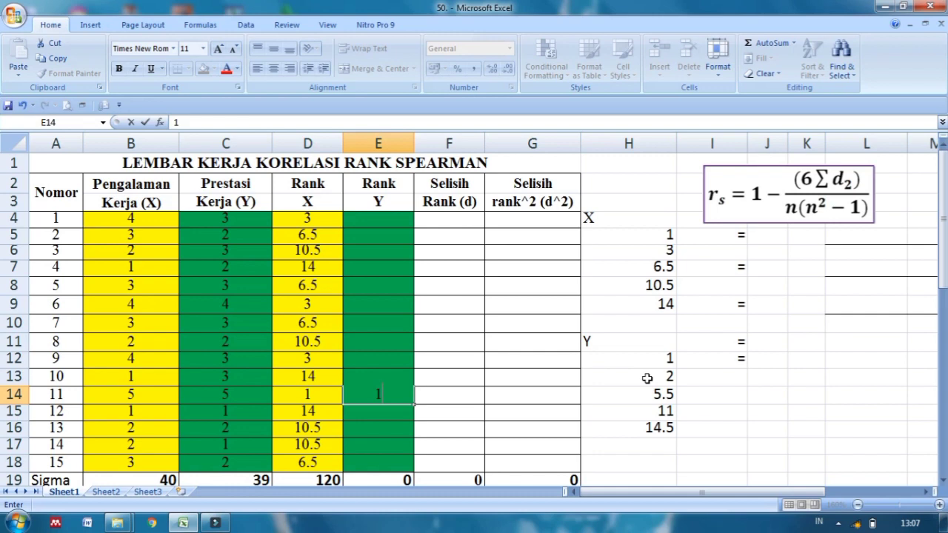
left_click(378, 309)
type("2")
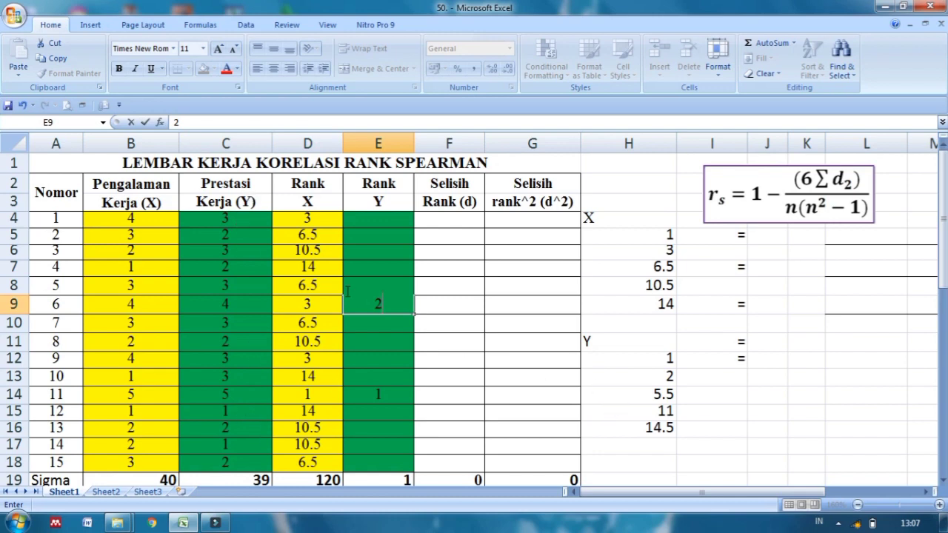
Enter rank 5.5 in E4, E6, E8, E10, E12 and E13 for the Y scores of 3
left_click(360, 218)
type("5.5")
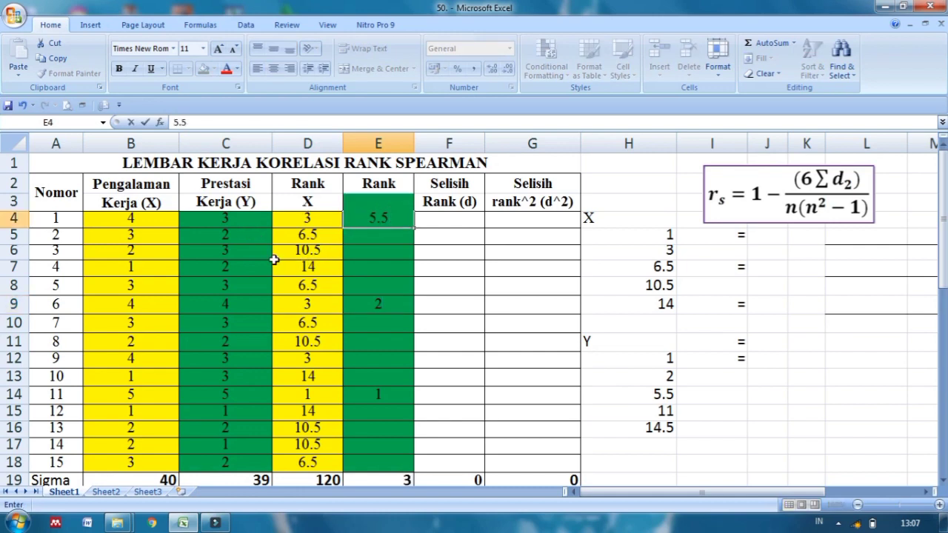
left_click(358, 251)
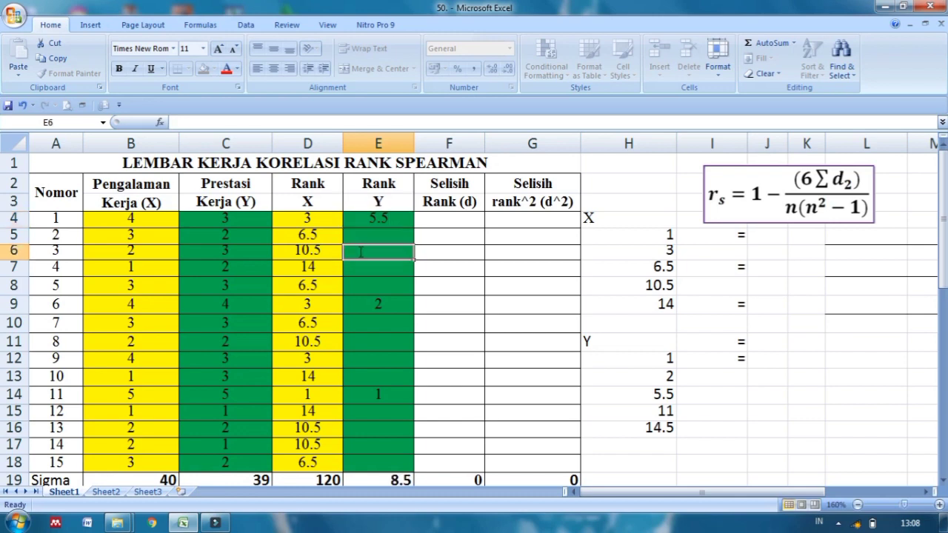
type("5.5")
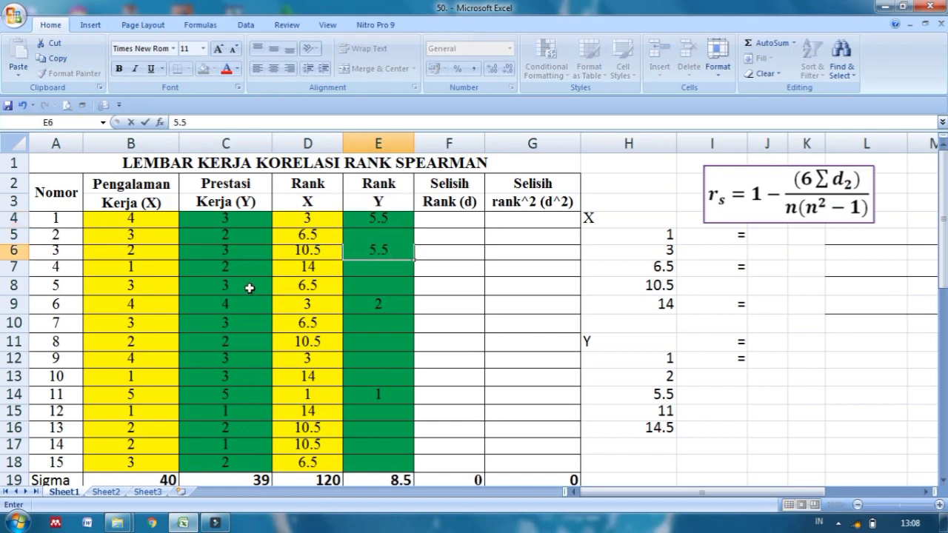
left_click(370, 286)
type("5.5")
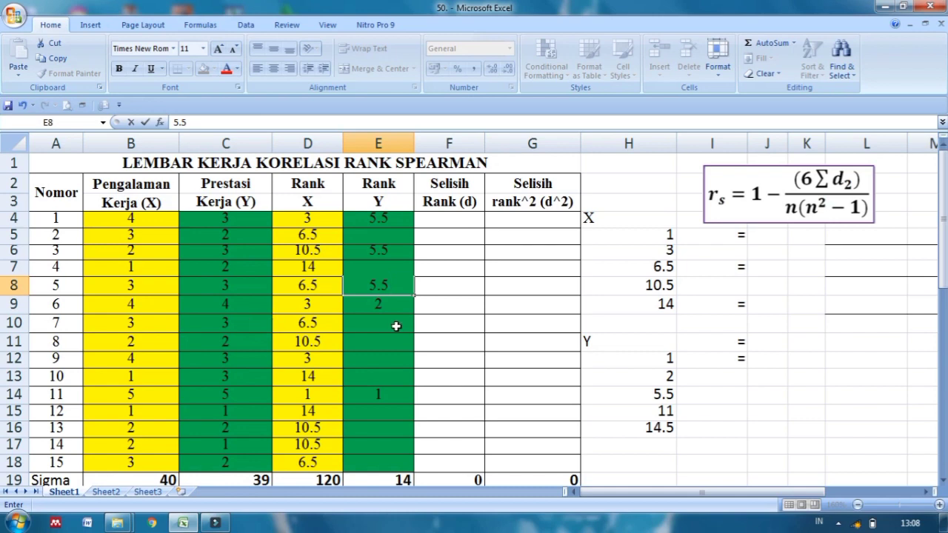
type("5")
key("BackSpace")
left_click(361, 324)
type("5.5")
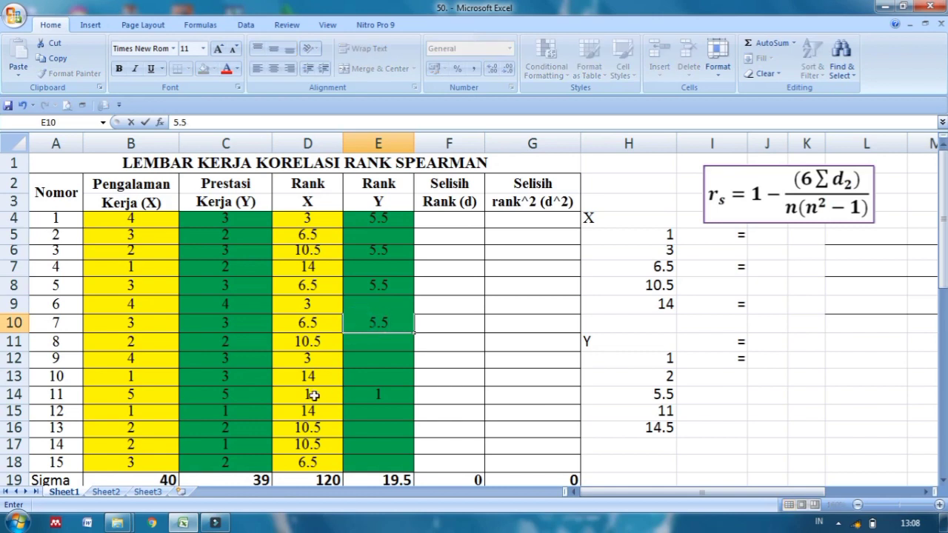
left_click(377, 362)
type("5.5")
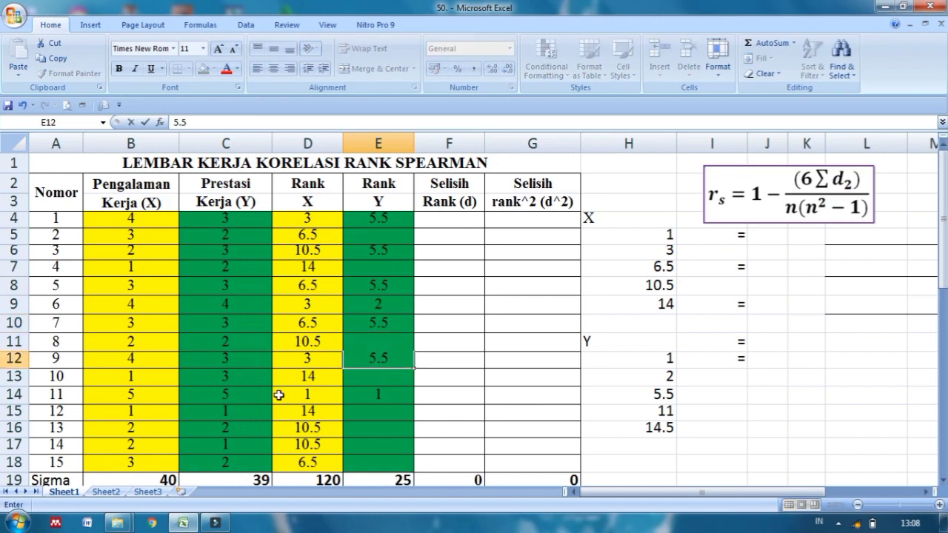
left_click(377, 376)
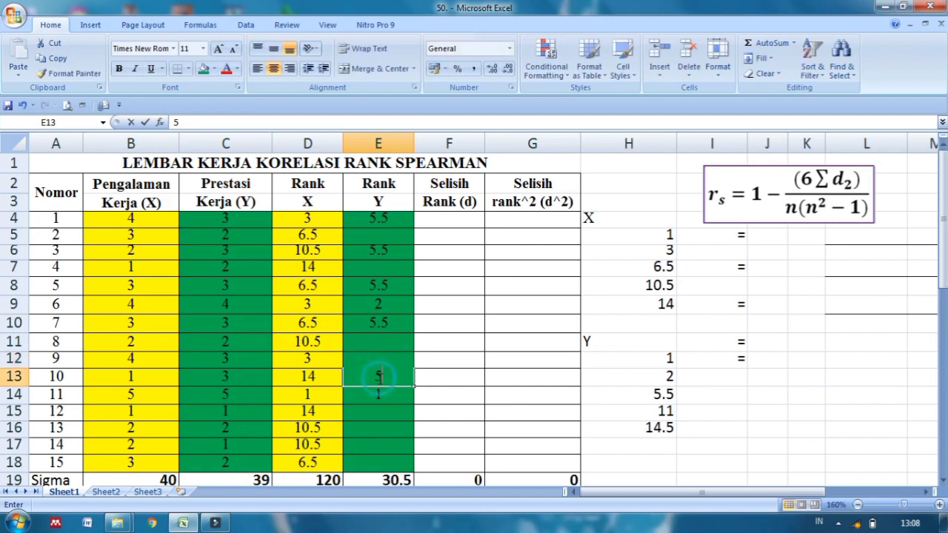
type("5.5")
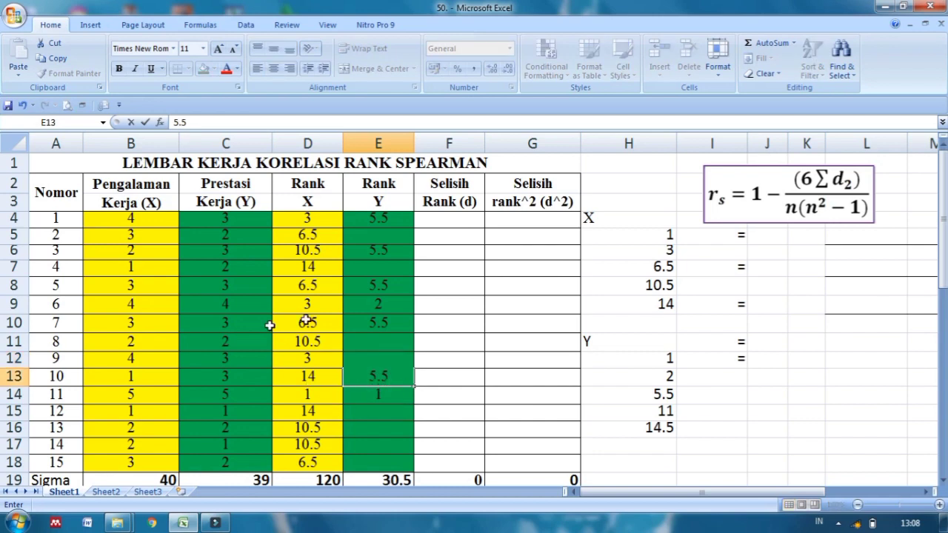
Enter rank 11 in E5, E7, E11, E16 and E18 for the Y scores of 2
left_click(635, 416)
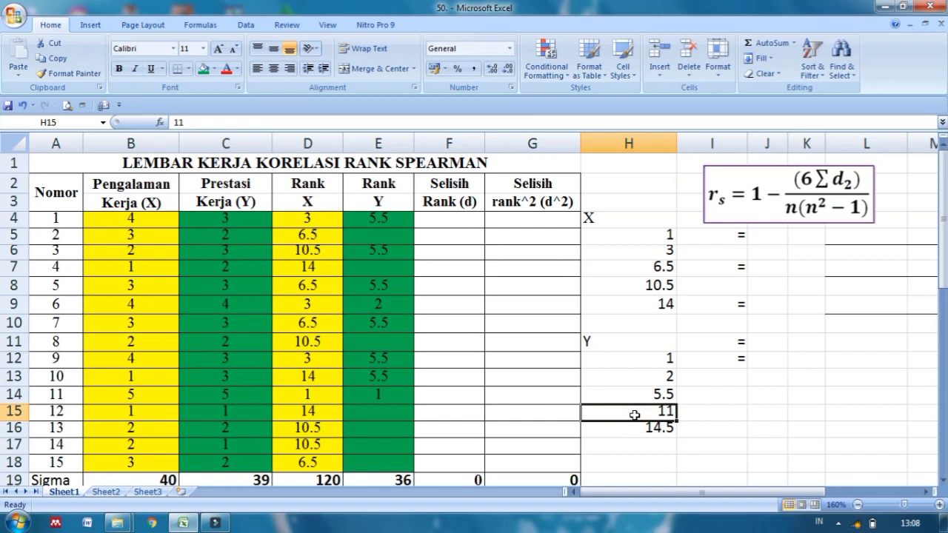
left_click(384, 235)
type("11")
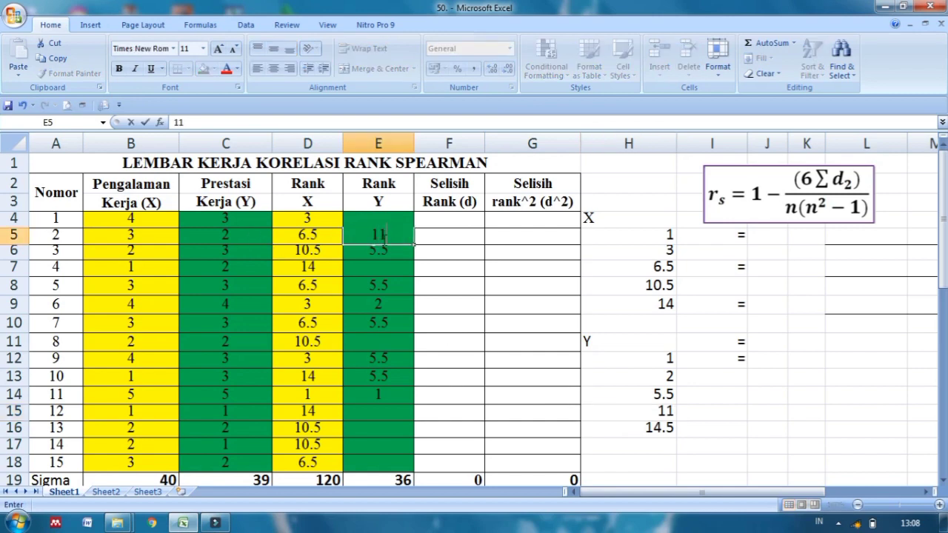
left_click(386, 267)
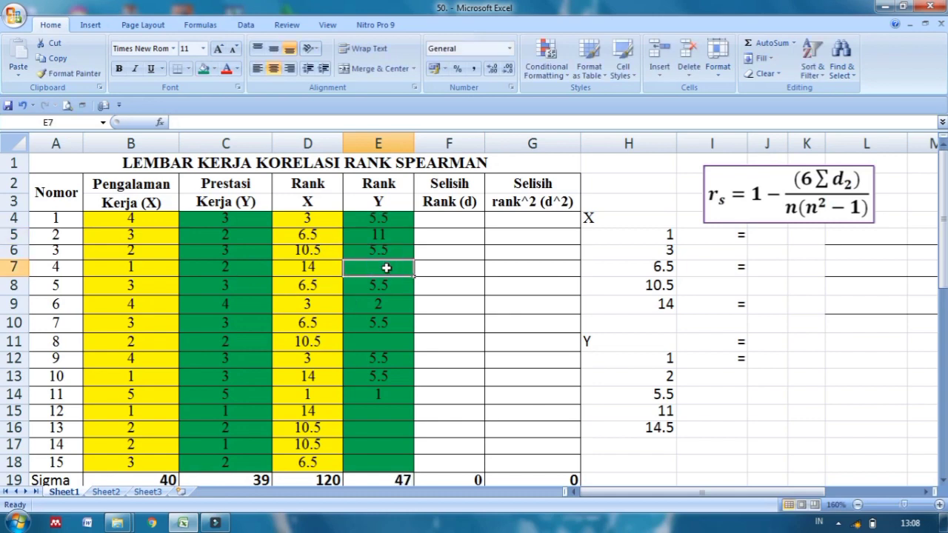
type("11")
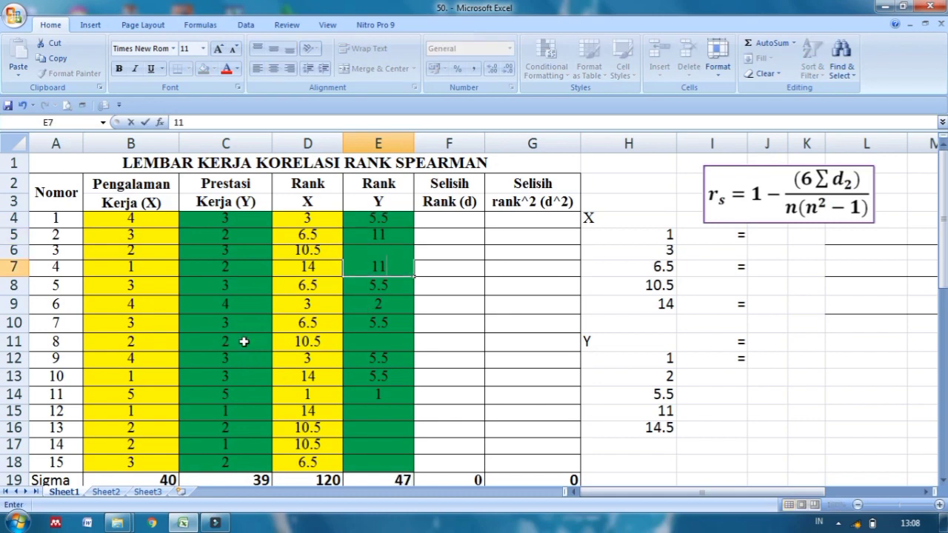
left_click(387, 341)
type("11")
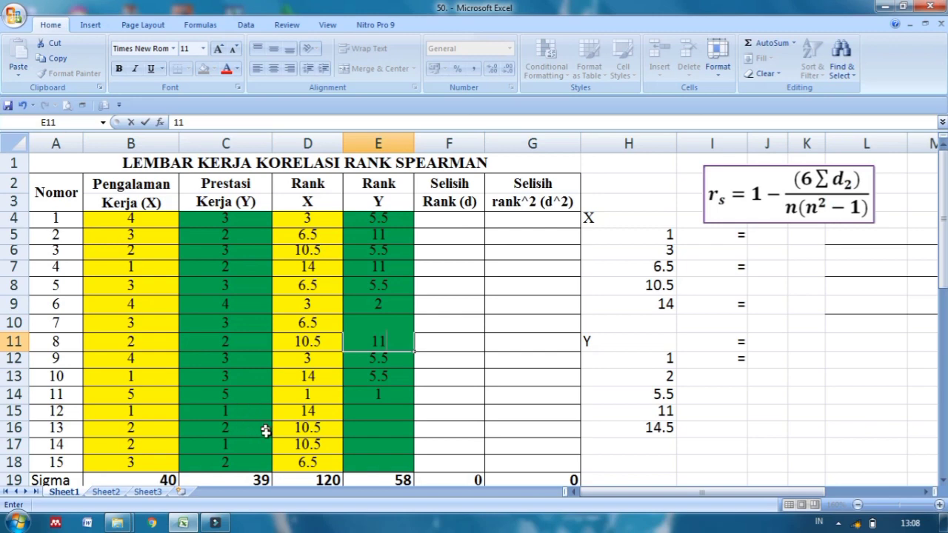
left_click(392, 431)
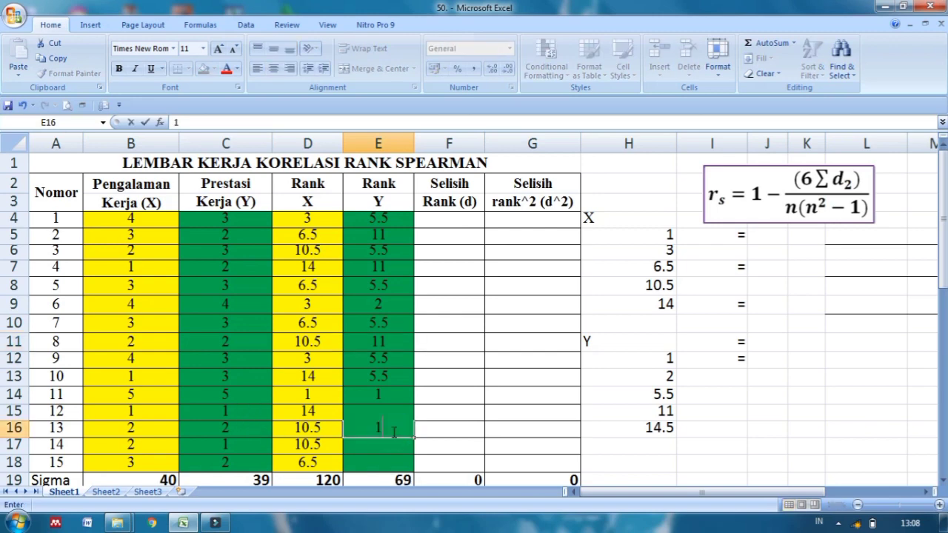
type("11")
left_click(371, 464)
type("11")
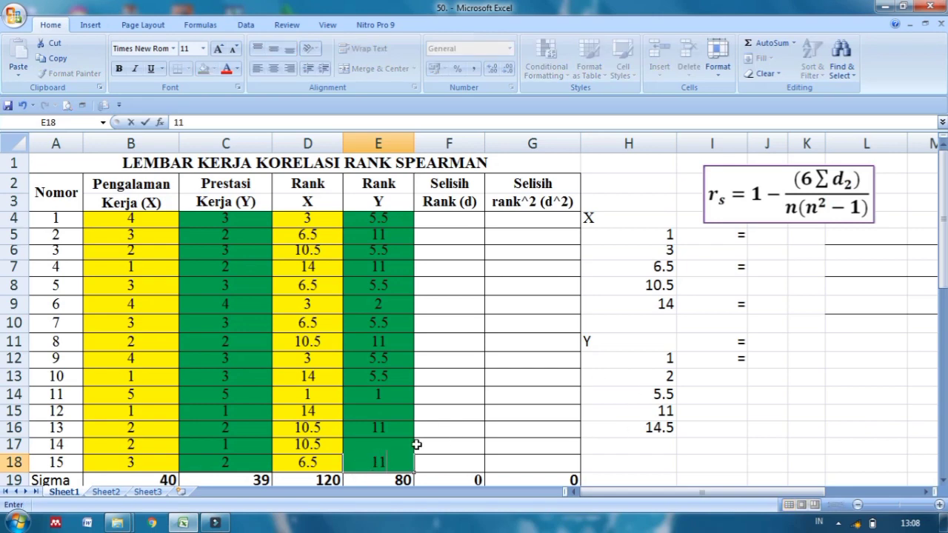
Enter rank 14.5 in E15 and E17 for the Y scores of 1
left_click(368, 416)
type("14.5")
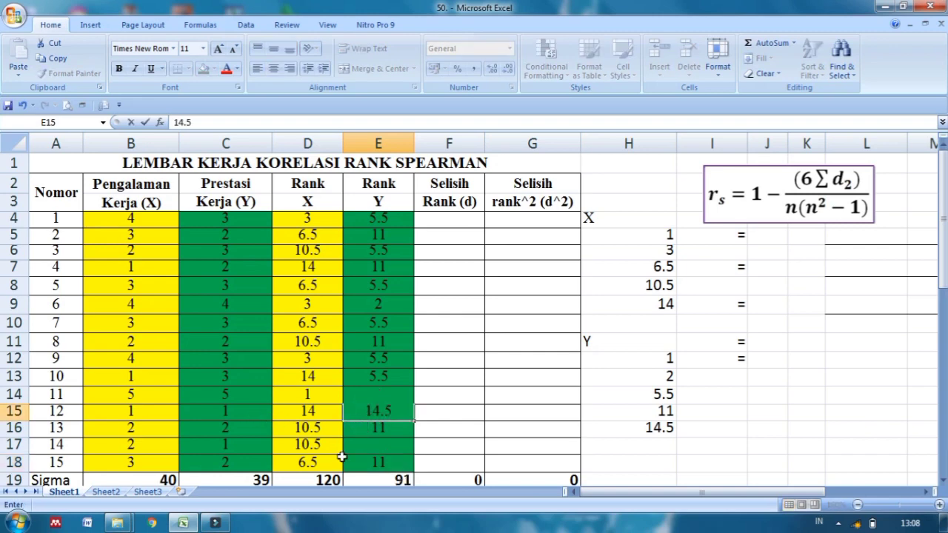
left_click(378, 444)
type("1")
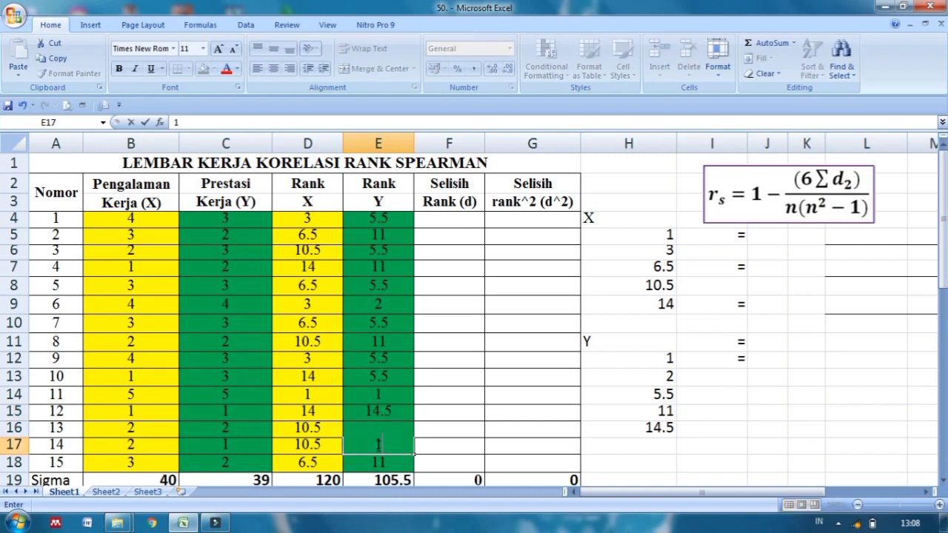
type("4.5")
Calculate the rank differences (d) with the formulas =D4-E4 in F4 and =D5-E5 in F5
left_click(435, 217)
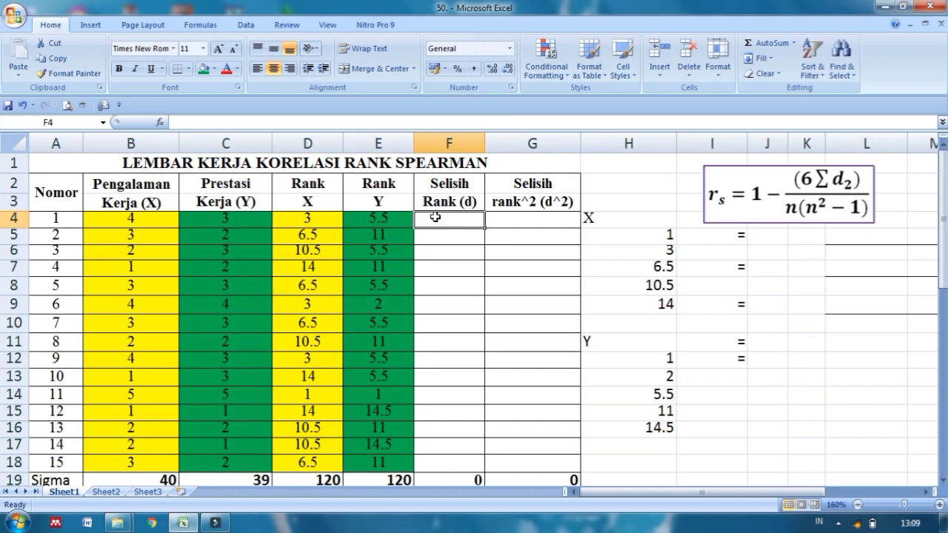
type("=")
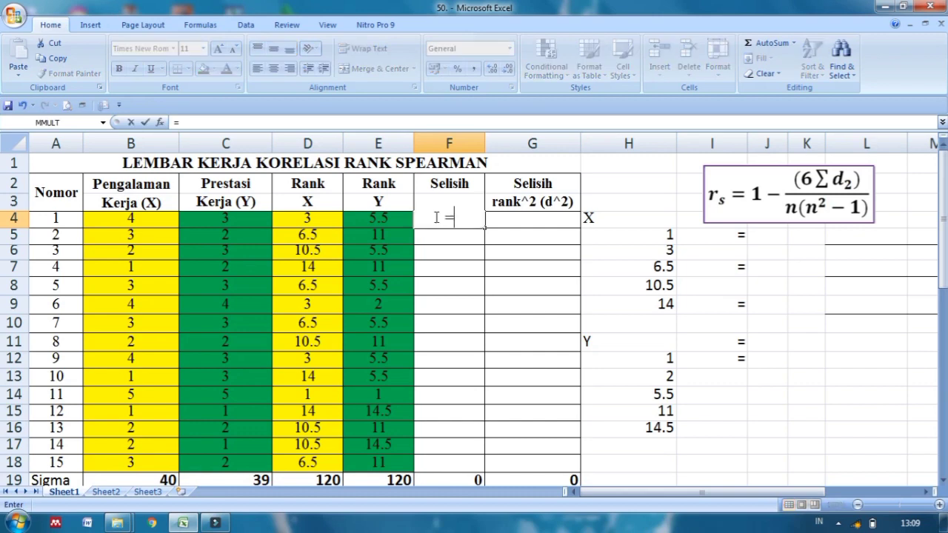
left_click(314, 219)
type("-")
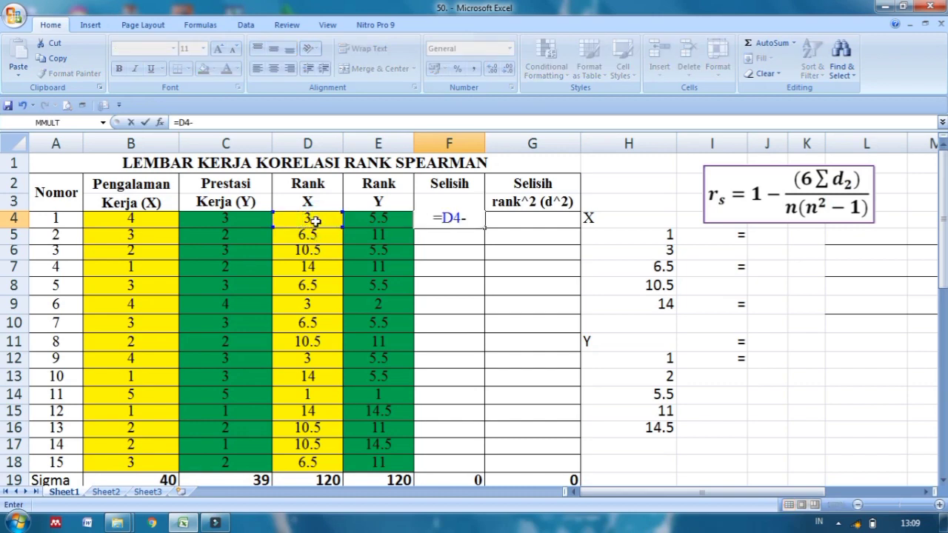
left_click(382, 216)
key("Return")
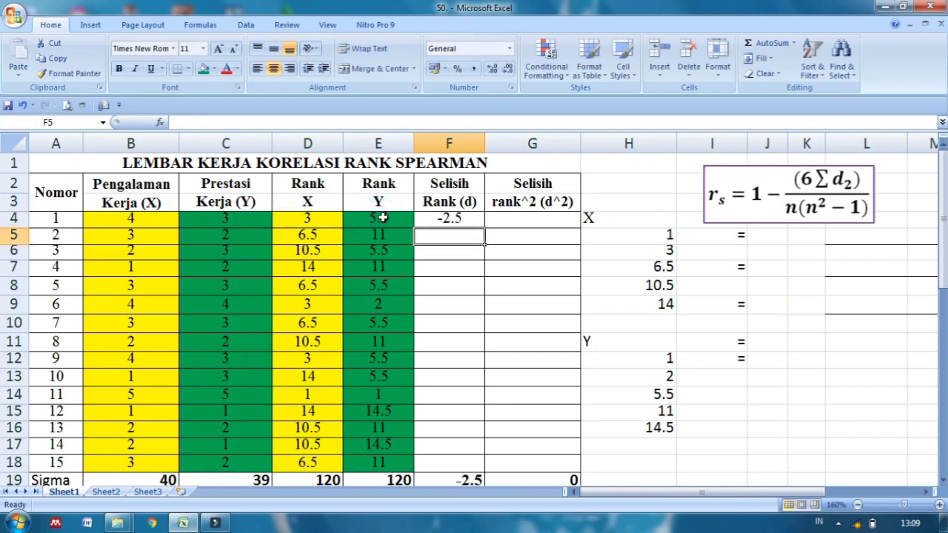
type("=")
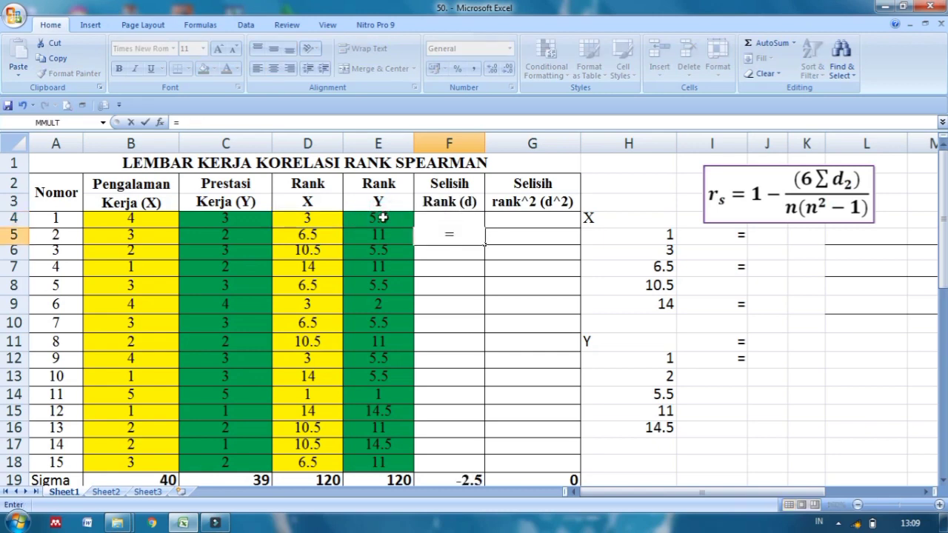
left_click(317, 234)
type("-")
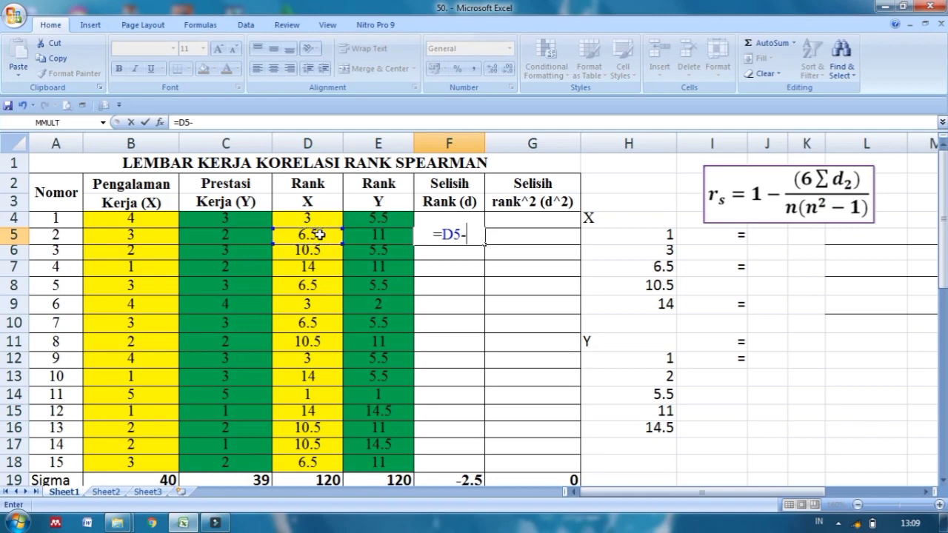
left_click(371, 237)
key("Return")
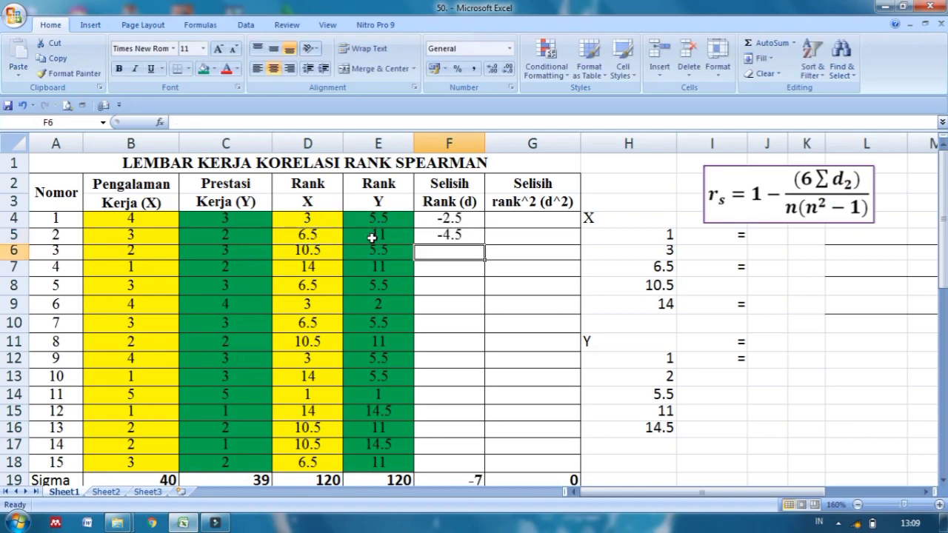
Fill the rank difference formulas from F4:F5 down to F18
left_click(457, 220)
left_click_drag(457, 219, 450, 235)
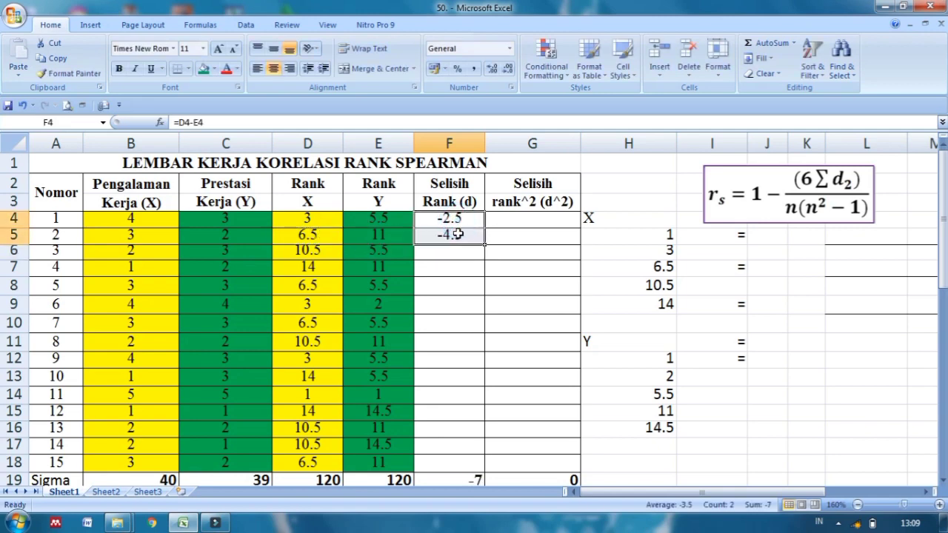
double_click(483, 243)
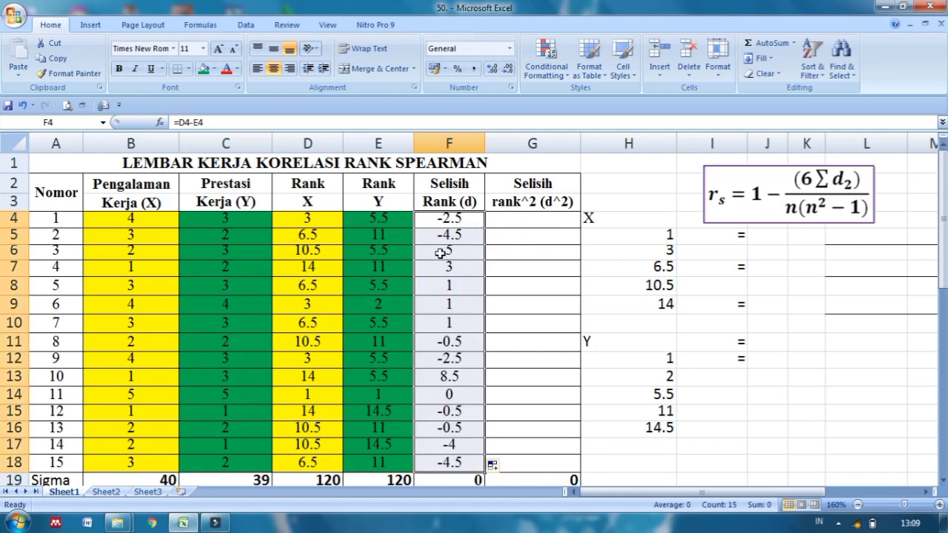
Square the rank differences with the formulas =F4^2 in G4 and =F5^2 in G5
left_click(518, 219)
type("=")
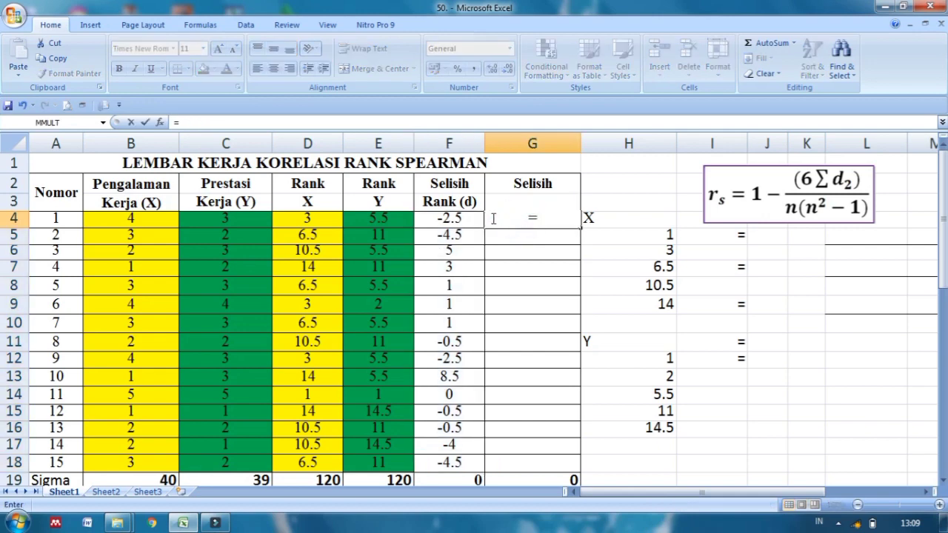
left_click(453, 218)
type("^")
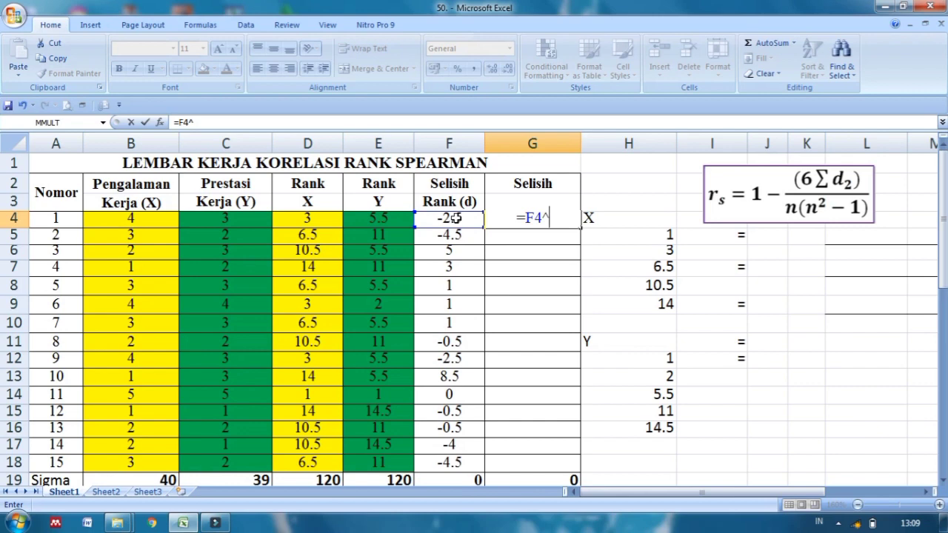
type("2")
key("Return")
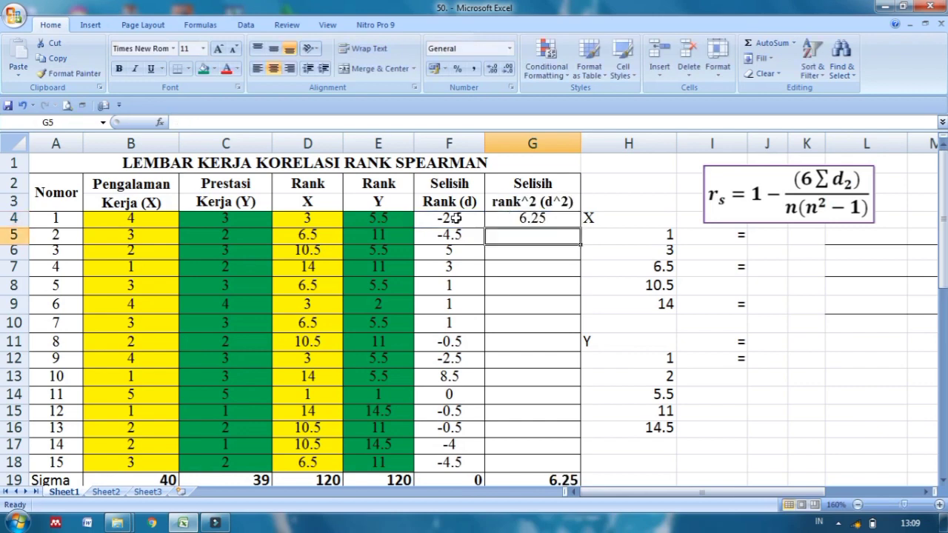
type("=")
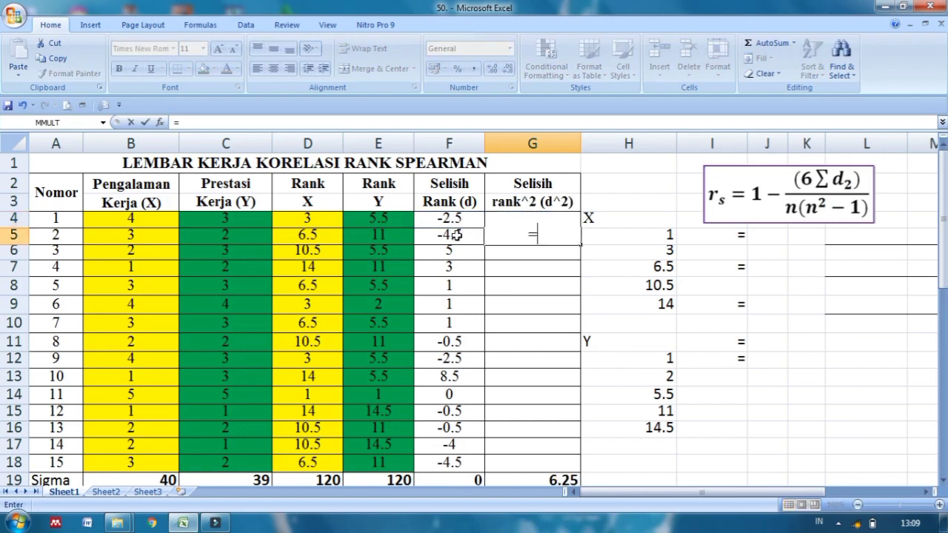
left_click(455, 235)
type("^2")
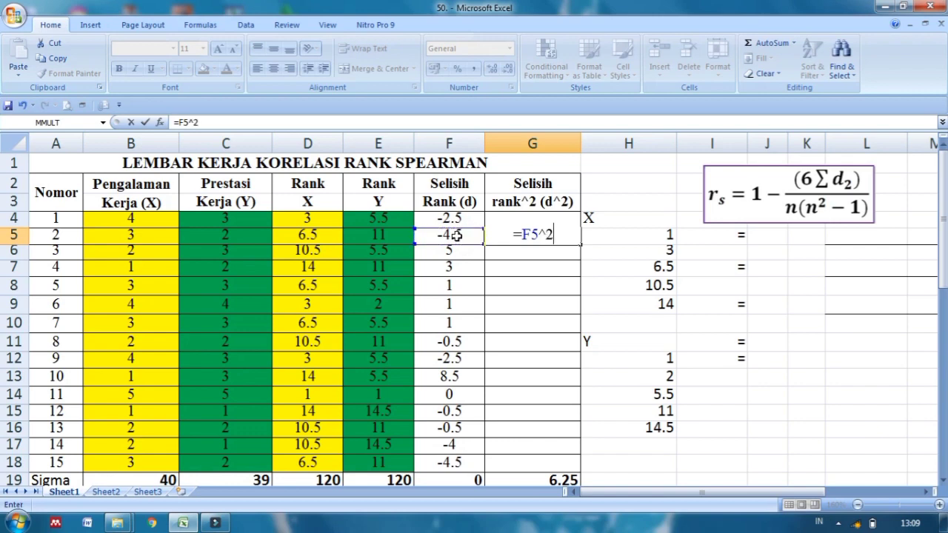
key("Return")
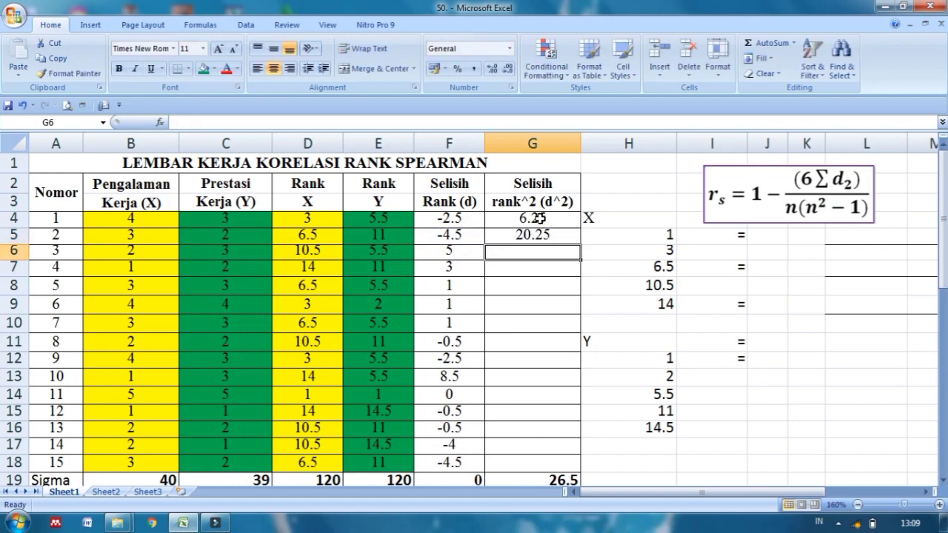
Fill the squared rank difference formulas from G4:G5 down to G18
left_click_drag(539, 218, 537, 235)
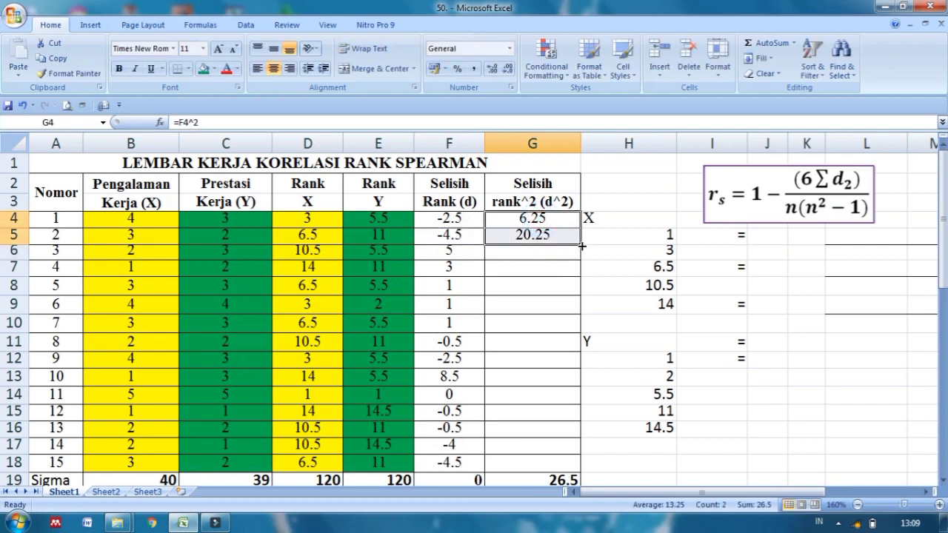
double_click(581, 244)
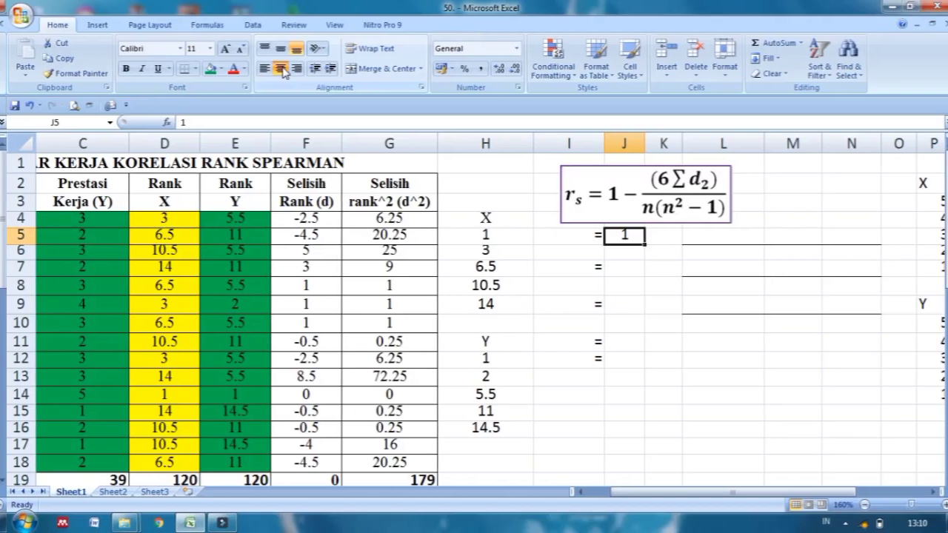
Enter 1, - and 6 in J5:L5 and reference the sum of squared differences with =G19 in M5
key("BackSpace")
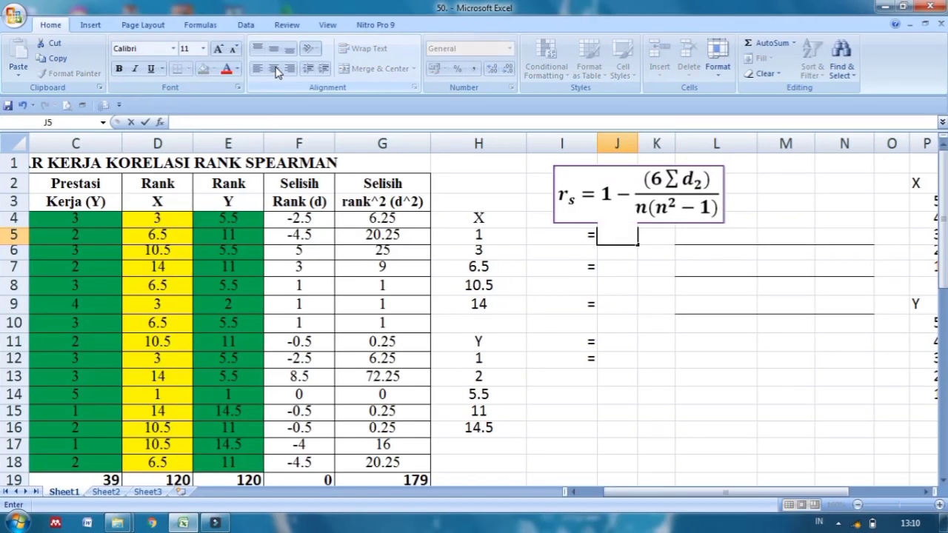
type("1")
key("Right")
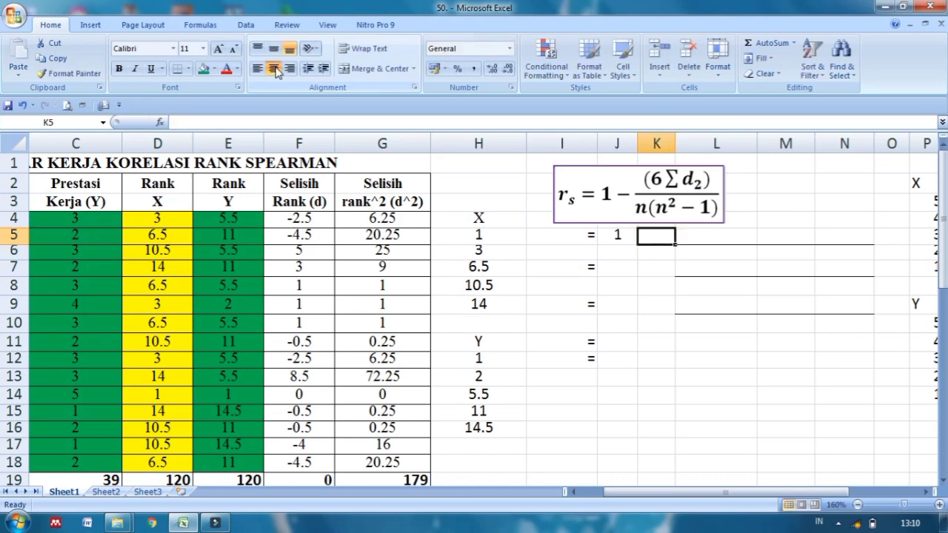
type("-")
key("Right")
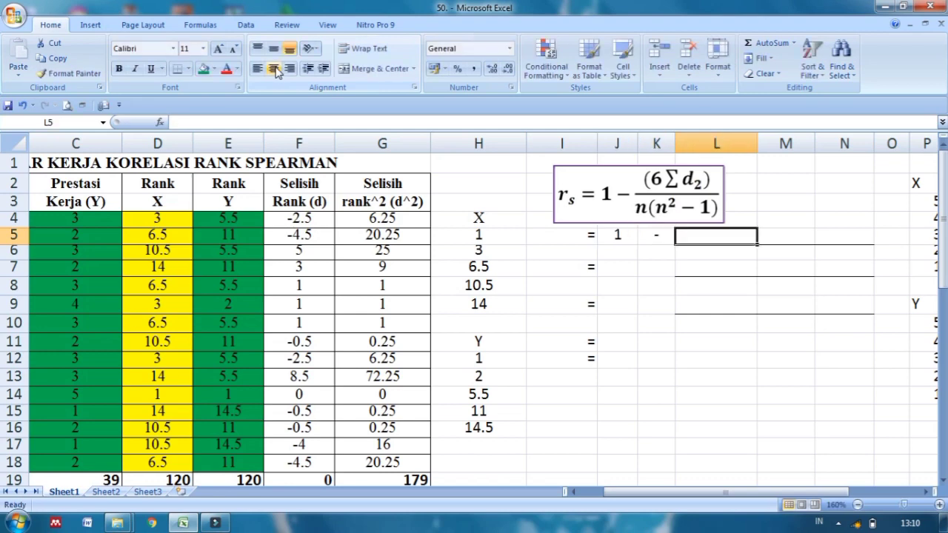
type("6")
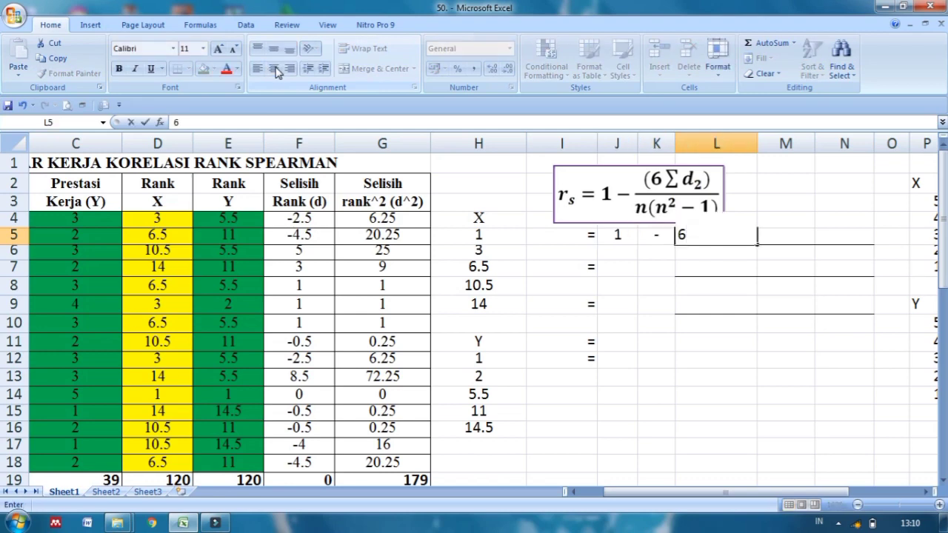
key("Right")
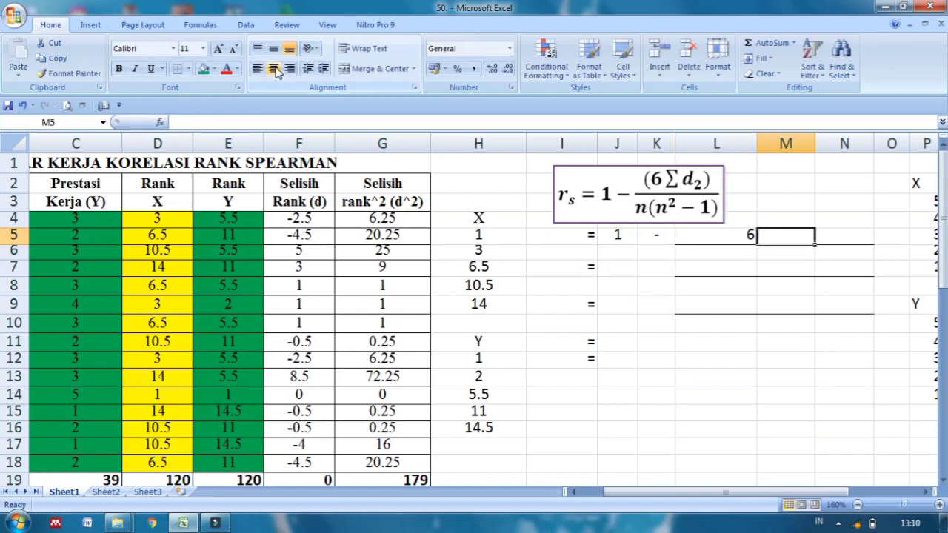
type("=")
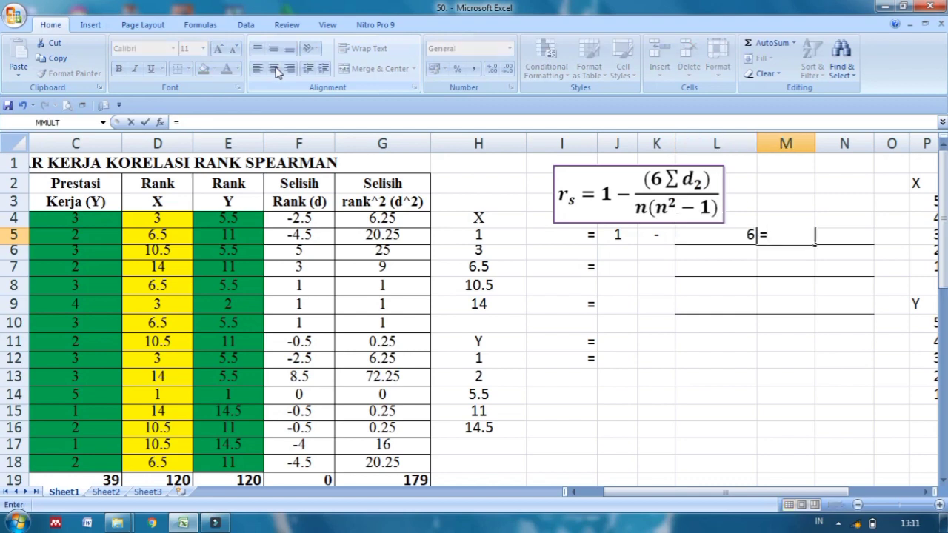
left_click(394, 481)
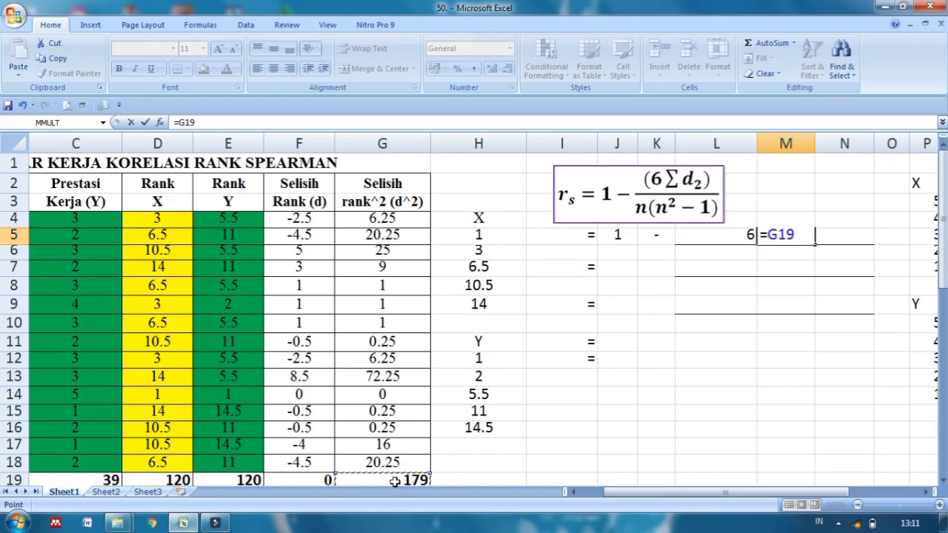
key("Return")
Enter the first denominator as 15 in L6, =15^2 in M6 and -1 in N6
key("Right")
key("Right")
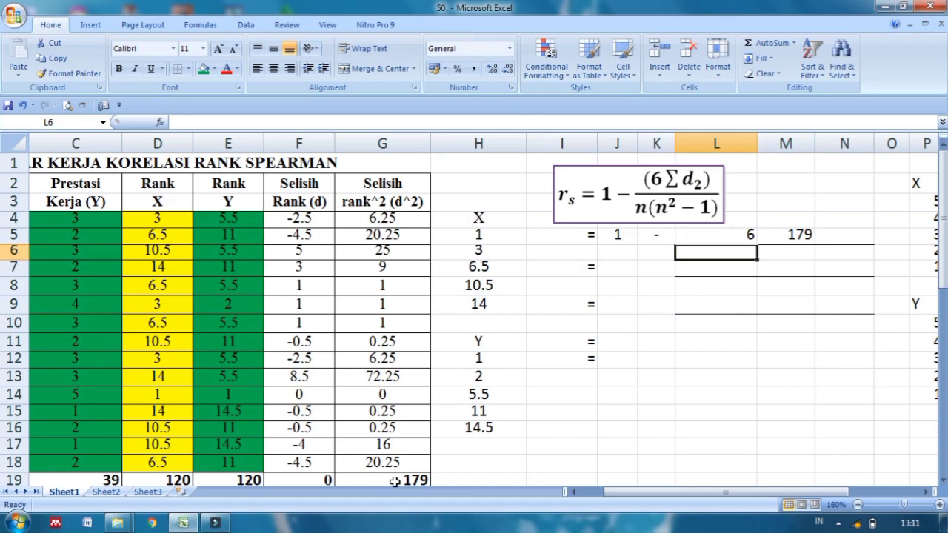
type("15")
key("Right")
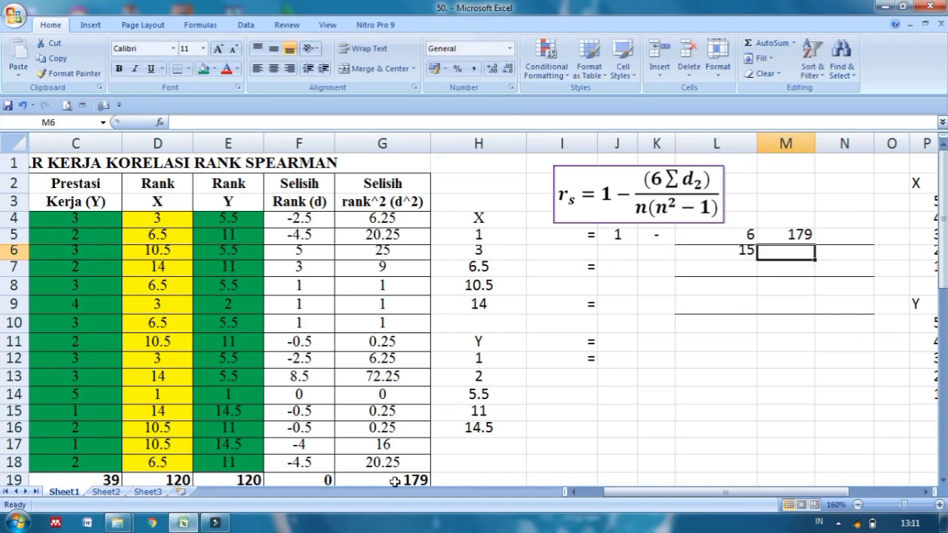
type("=1")
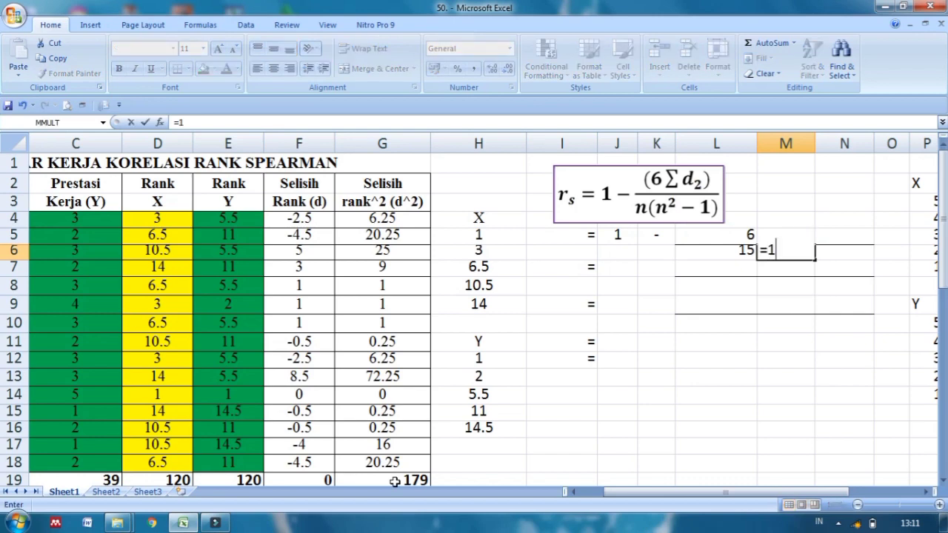
type("5^2")
key("Right")
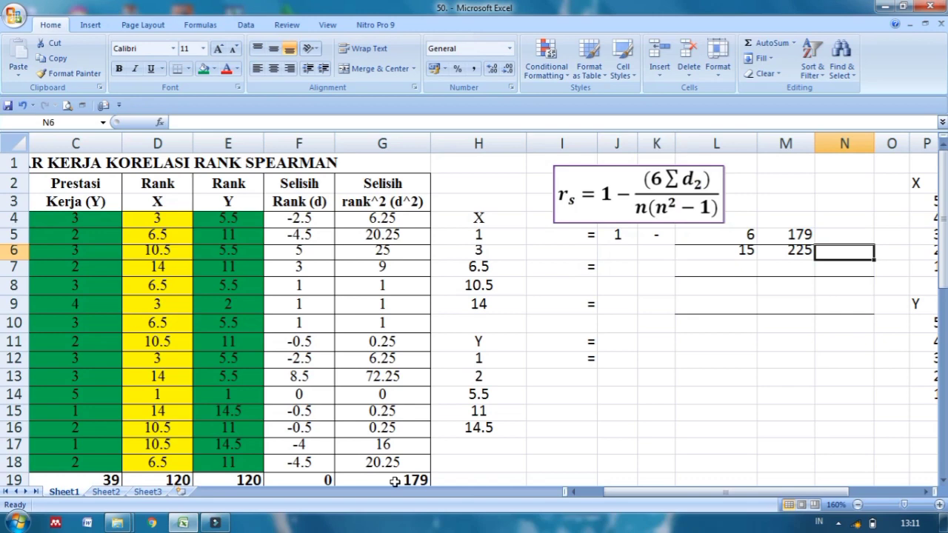
type("-1")
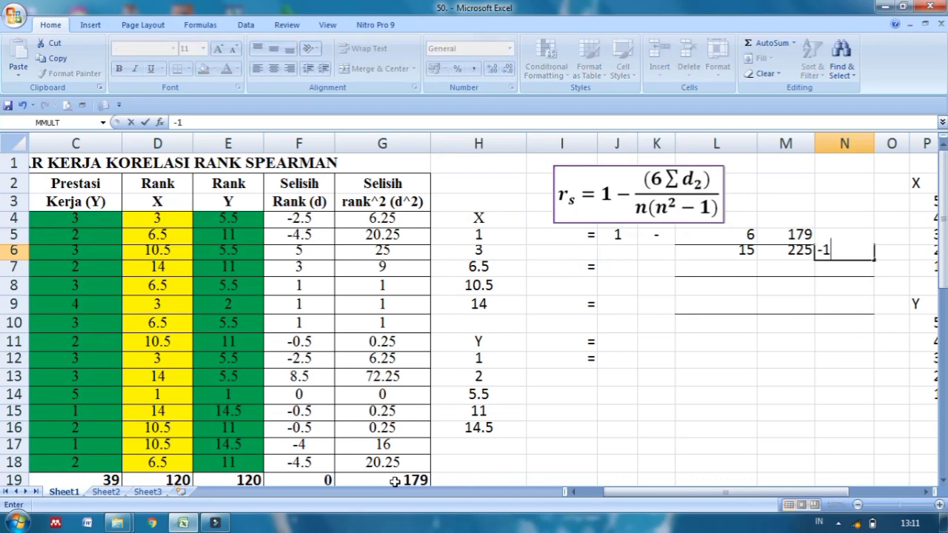
key("Return")
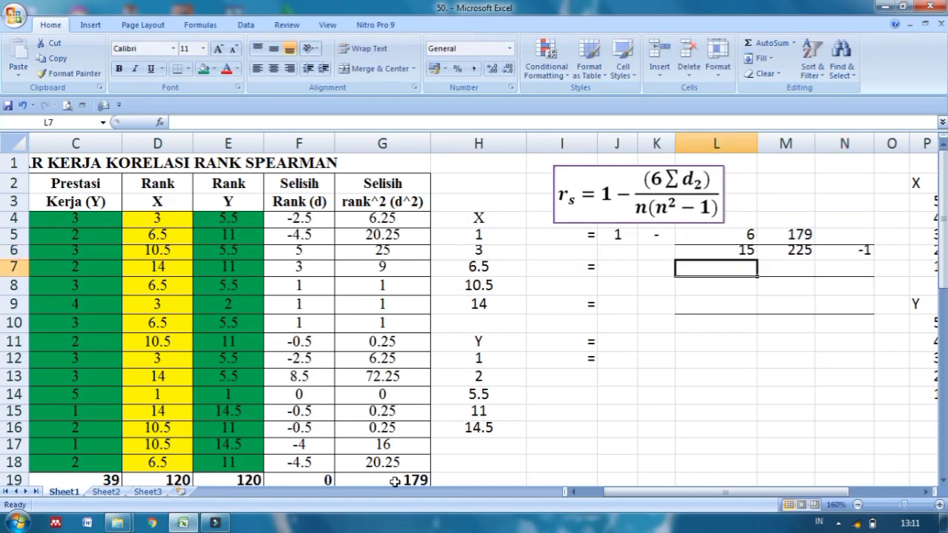
Enter 1 in J7 and - in K7, and calculate the numerator with =L5*M5 in L7
key("Left")
key("Left")
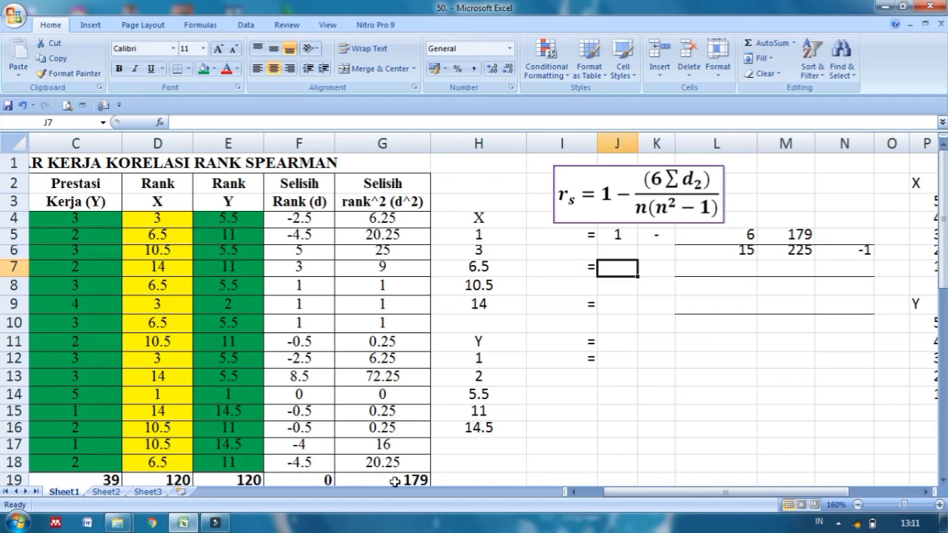
type("1")
key("Right")
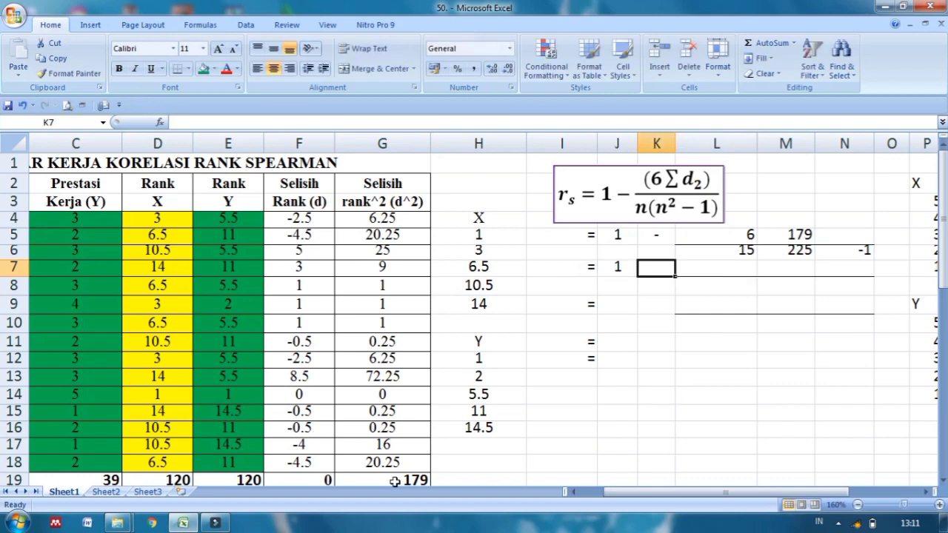
type("-")
key("Right")
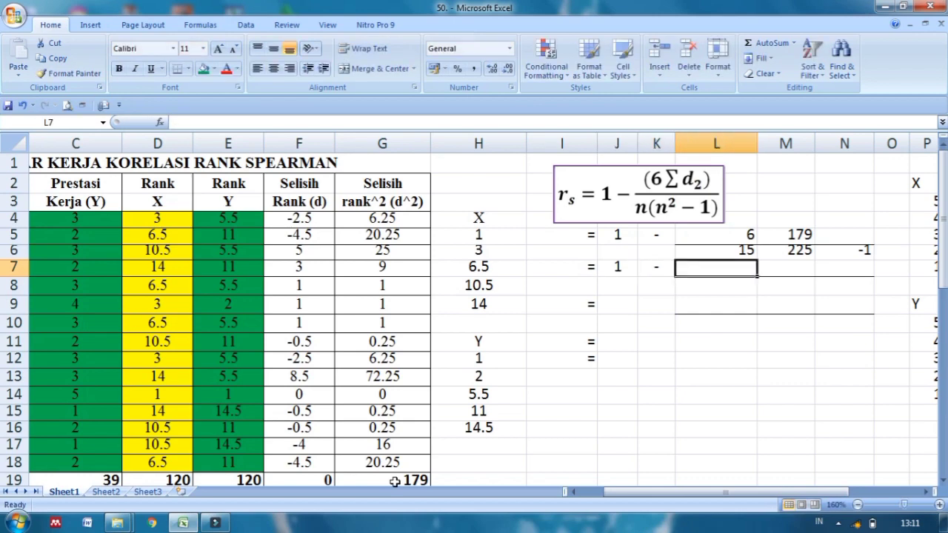
type("=")
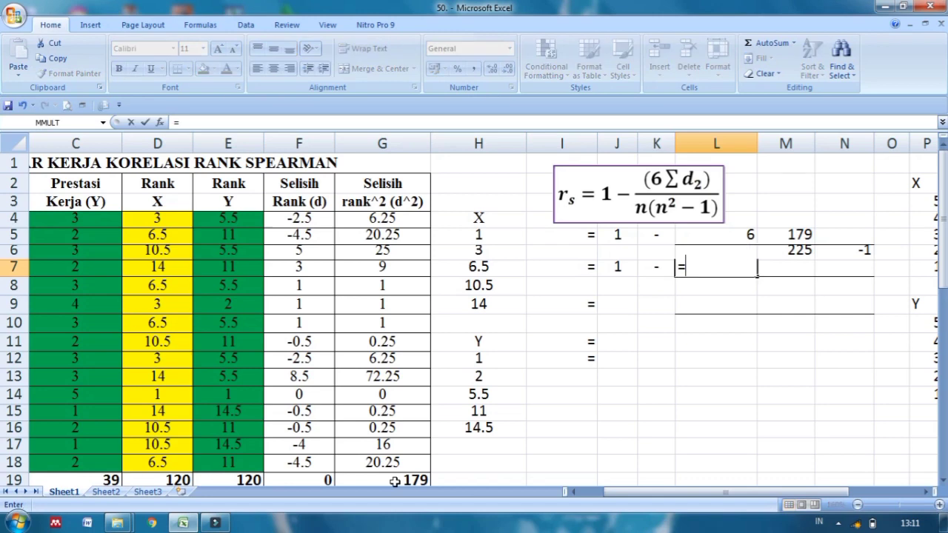
left_click(751, 235)
type("*")
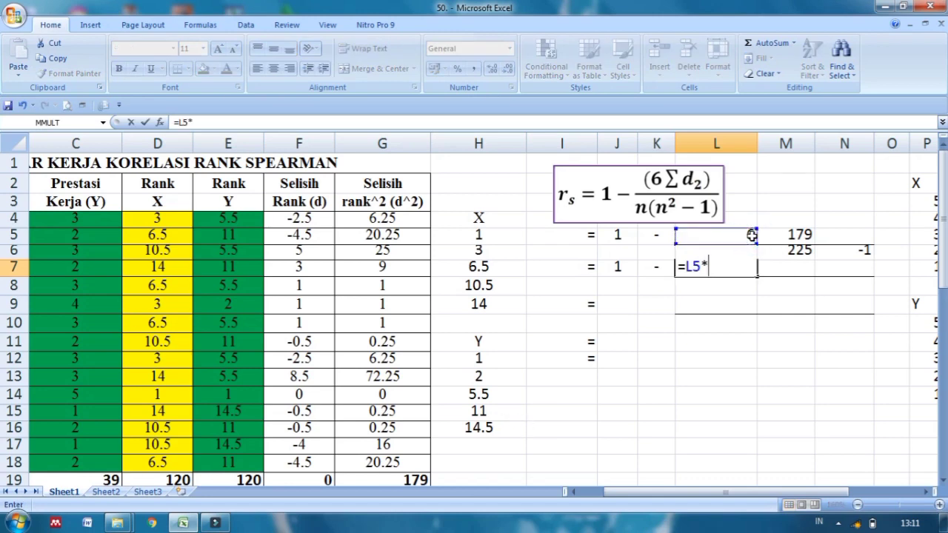
left_click(802, 233)
key("Return")
Enter the second denominator as 15 in L8 and =225-1 in M8
key("Right")
key("Right")
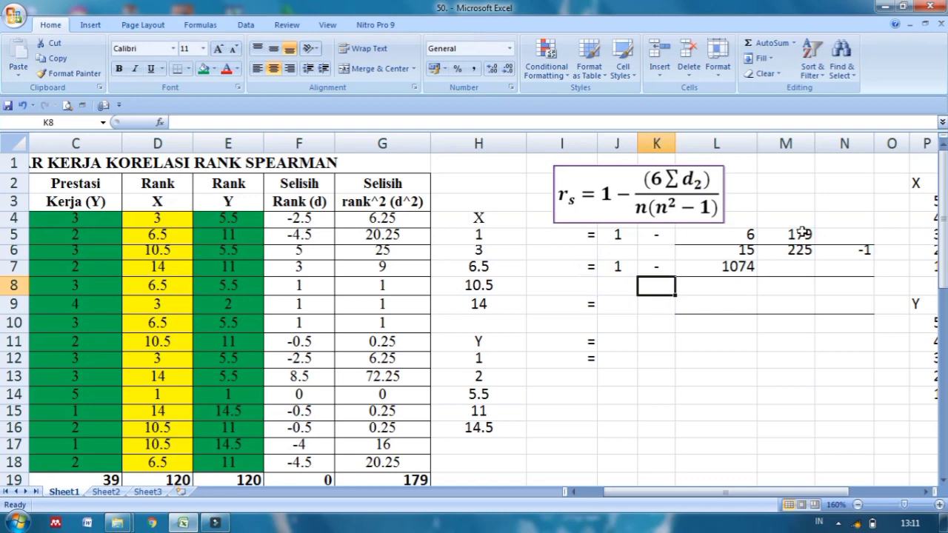
type("15")
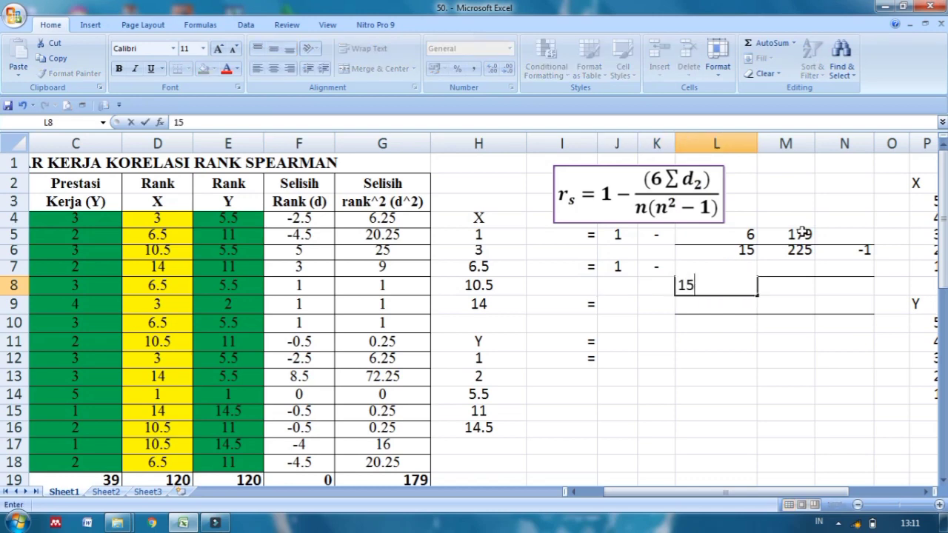
key("Tab")
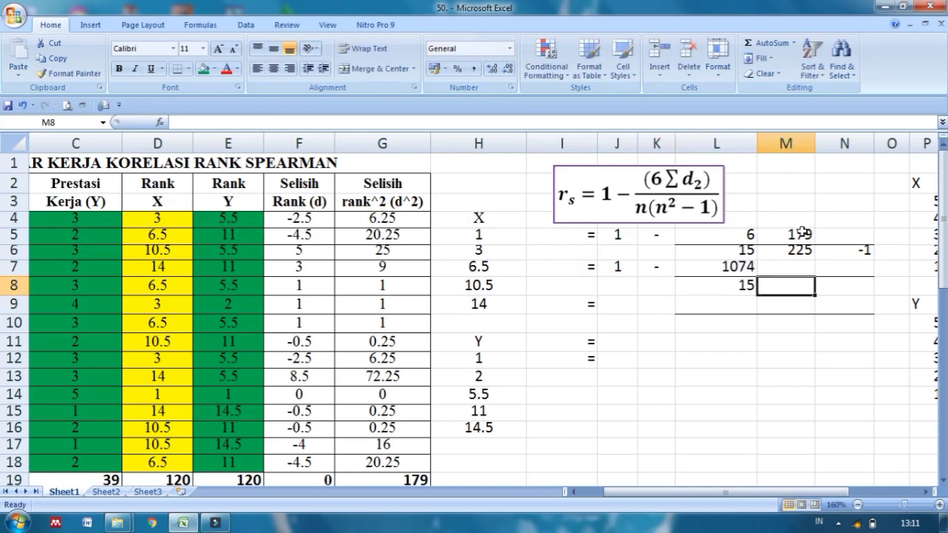
type("=22")
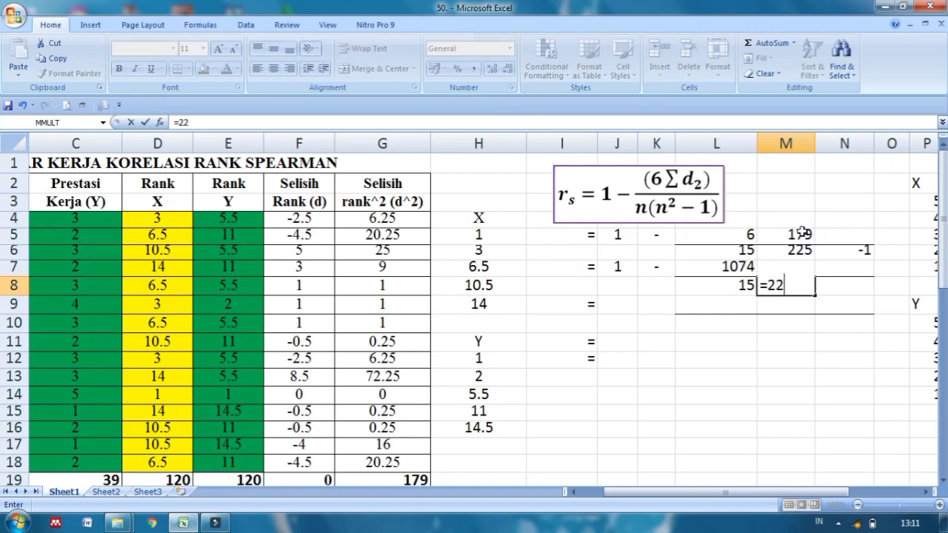
type("5-1")
key("Return")
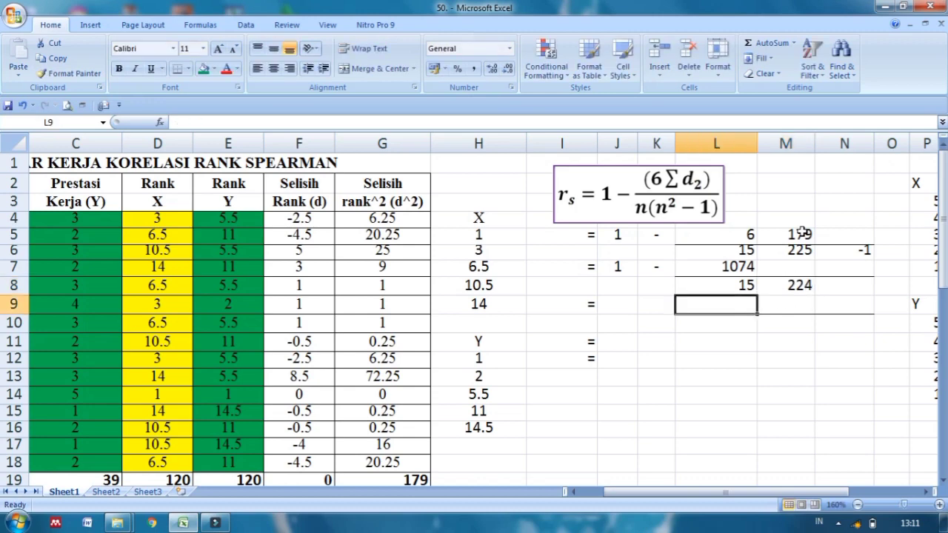
Enter 1 in J9 and - in K9, and carry the numerator over with =L7 in L9
key("Left")
key("Left")
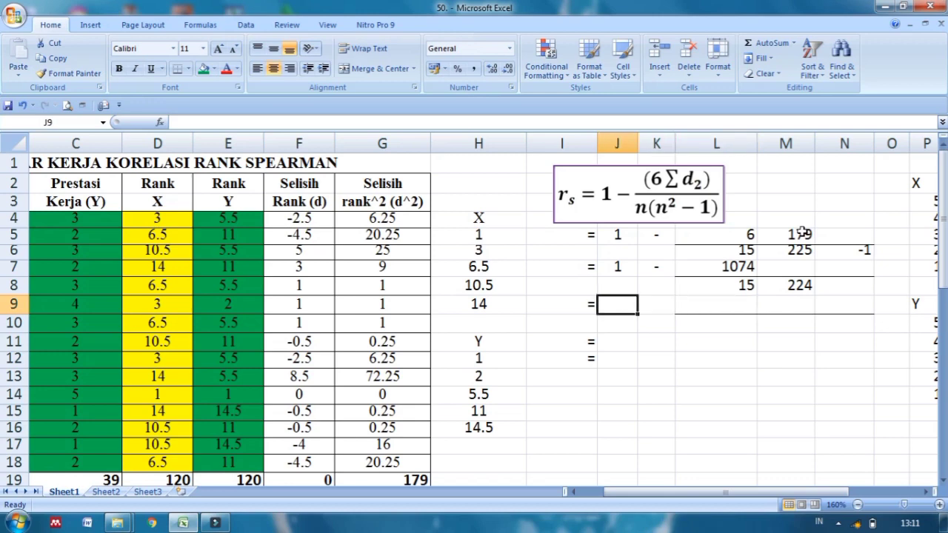
type("1")
key("Tab")
type("-1")
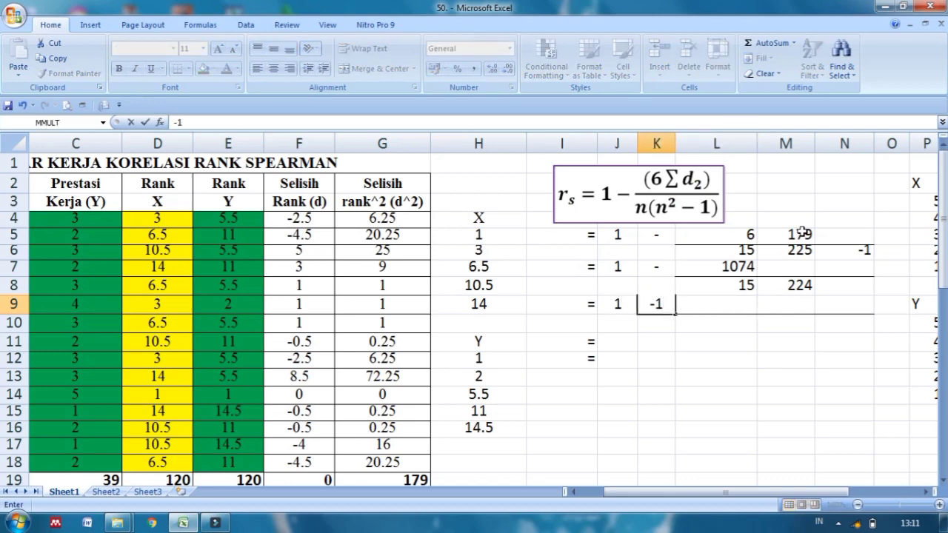
key("BackSpace")
key("Tab")
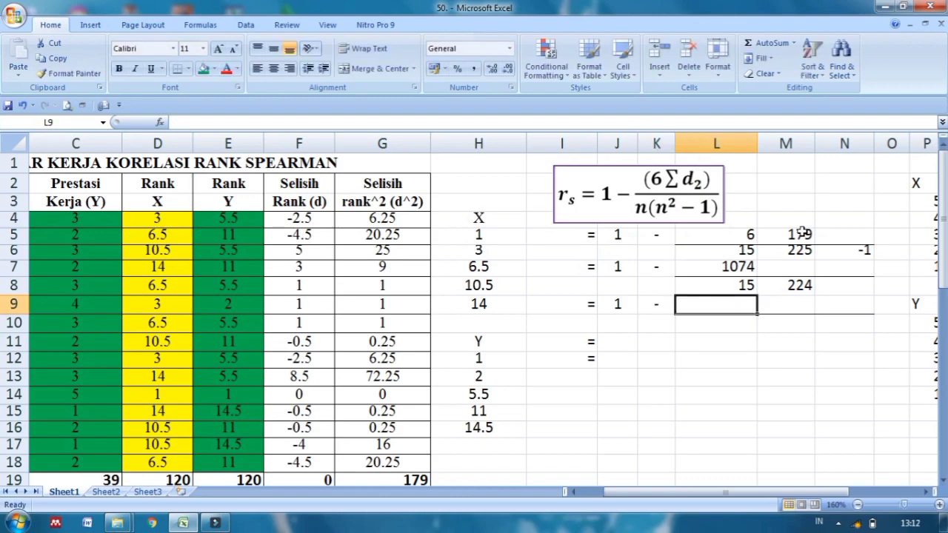
type("=")
left_click(744, 266)
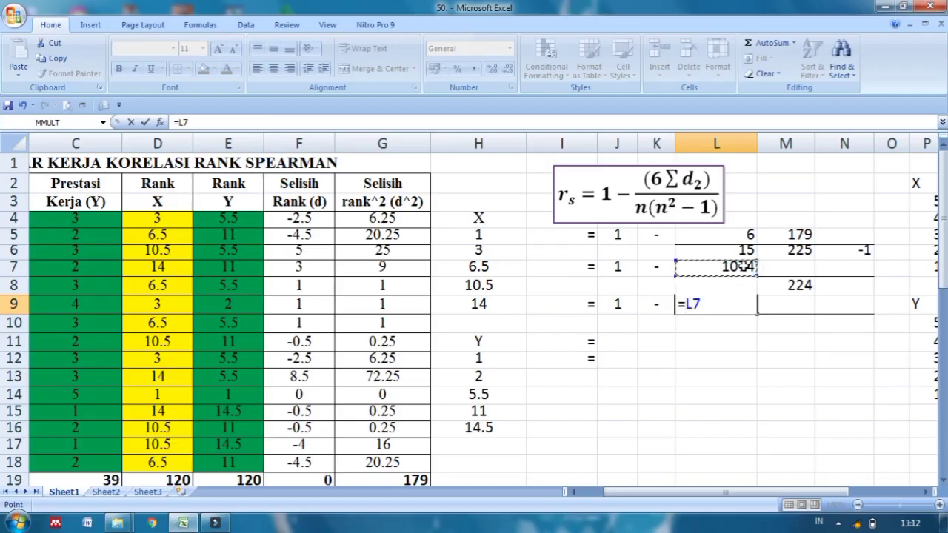
key("Return")
Calculate the denominator product with the formula =L8*M8 in L10
key("Tab")
key("Tab")
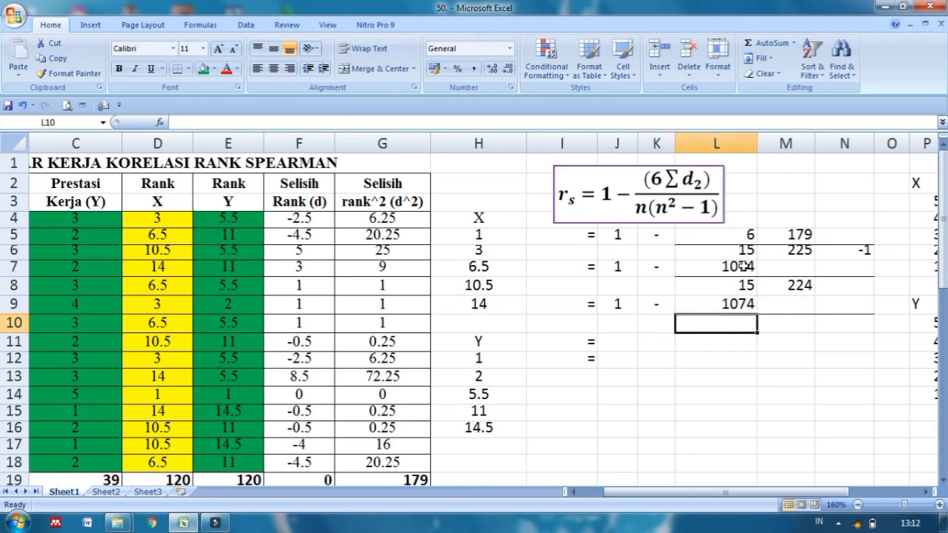
type("=")
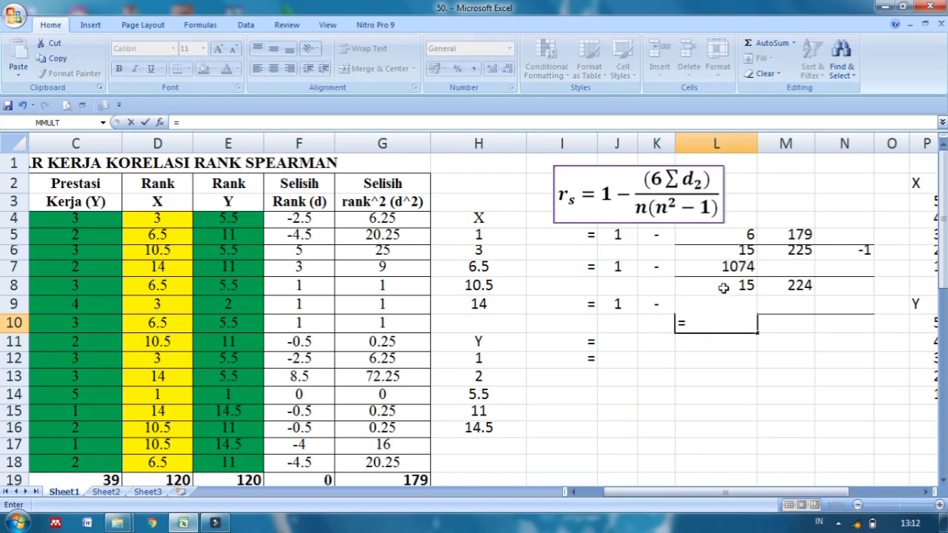
left_click(722, 288)
type("*")
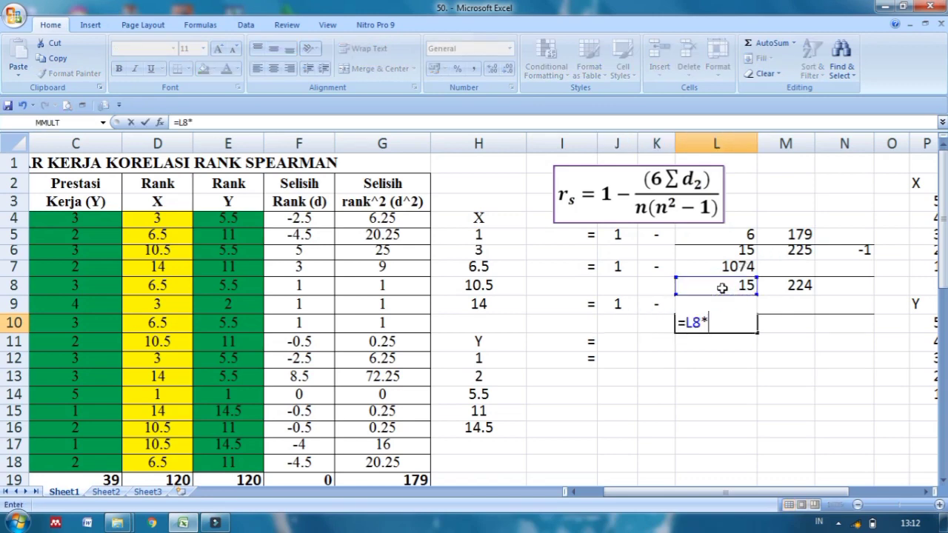
left_click(807, 287)
key("Return")
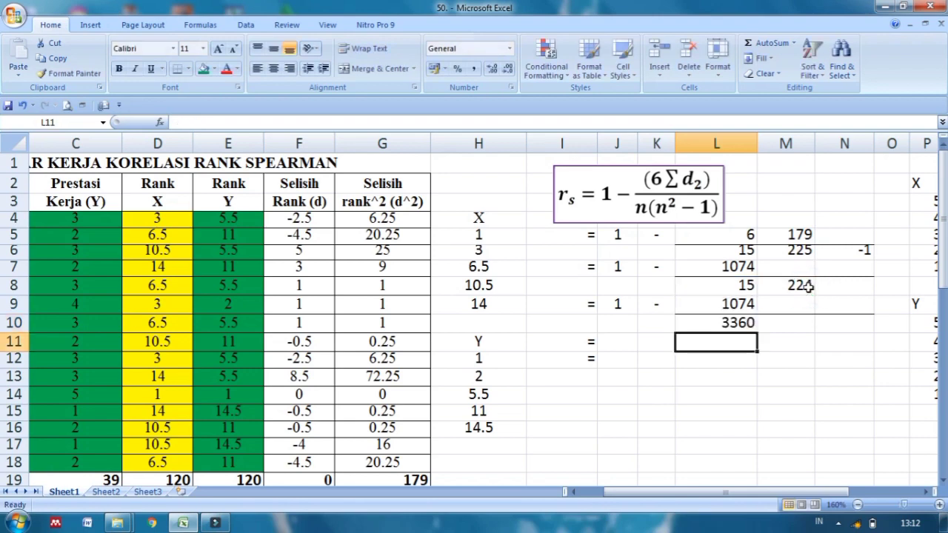
Start the next calculation line with 1 in J11 and - in K11
key("Return")
key("Up")
key("Left")
key("Left")
type("1")
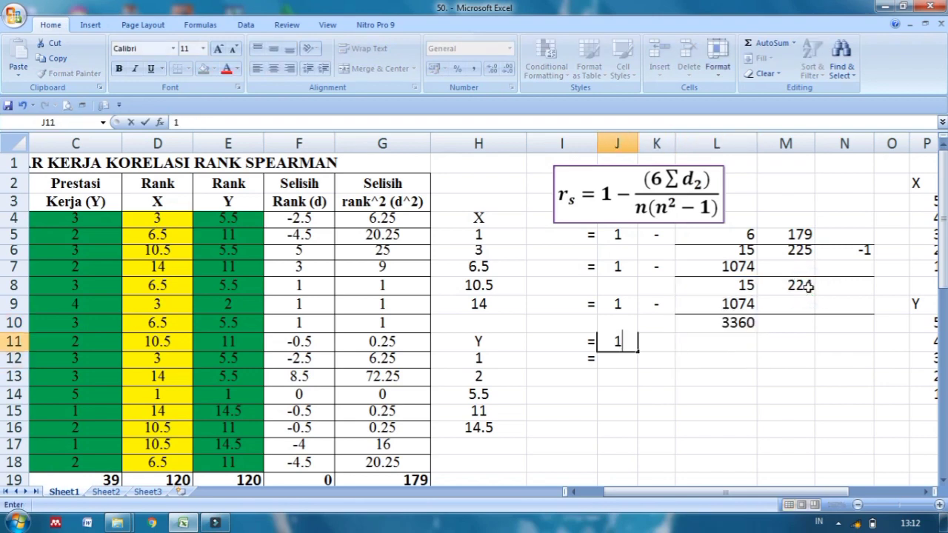
key("Right")
type("-")
key("Right")
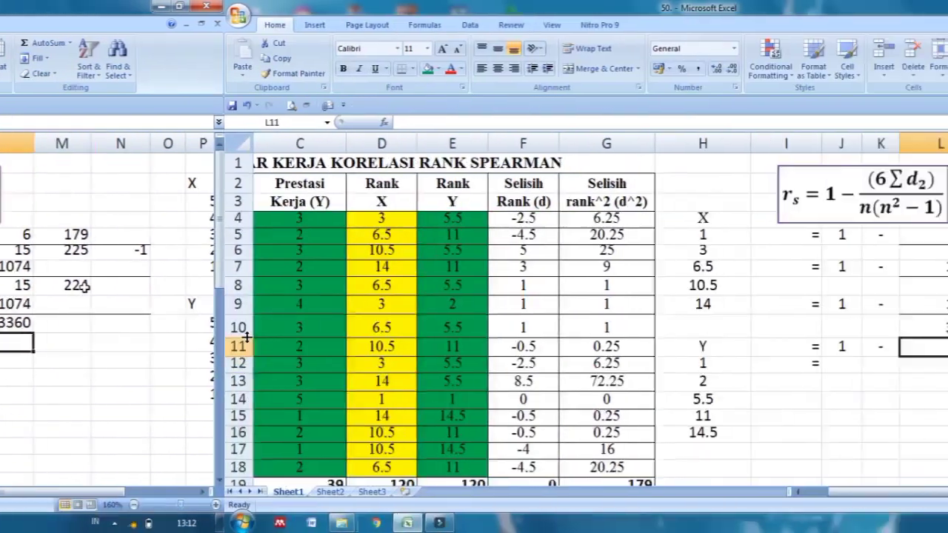
Divide the numerator by the denominator product with the formula =L9/L10 in L11
type("=")
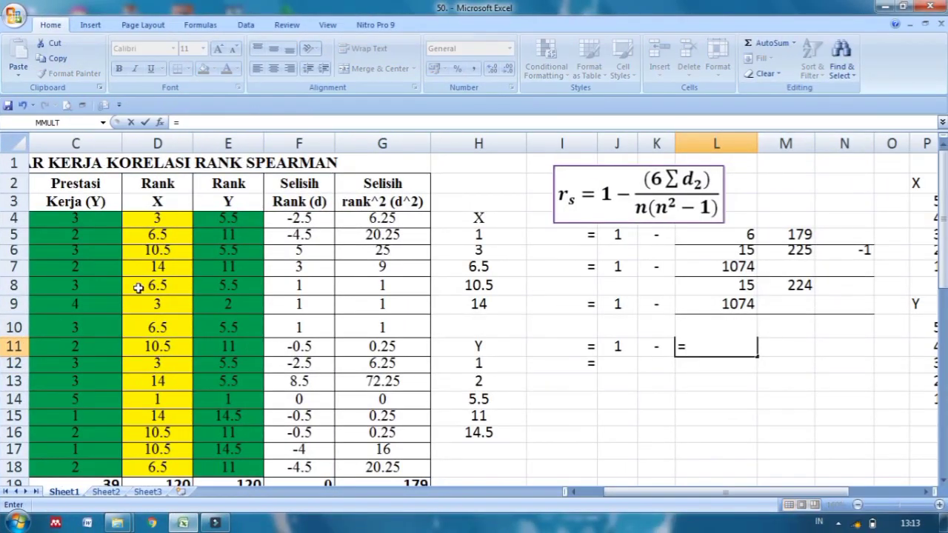
left_click(713, 303)
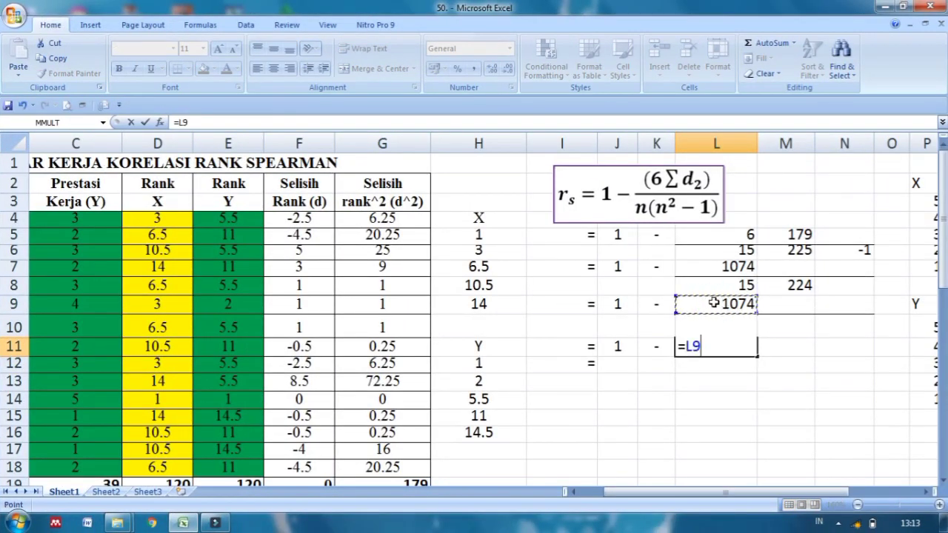
type("/")
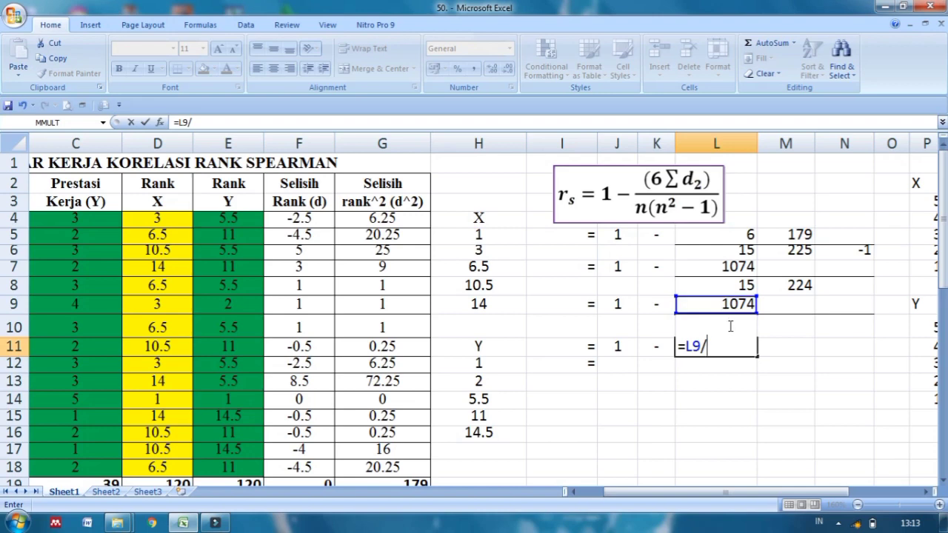
type("L10")
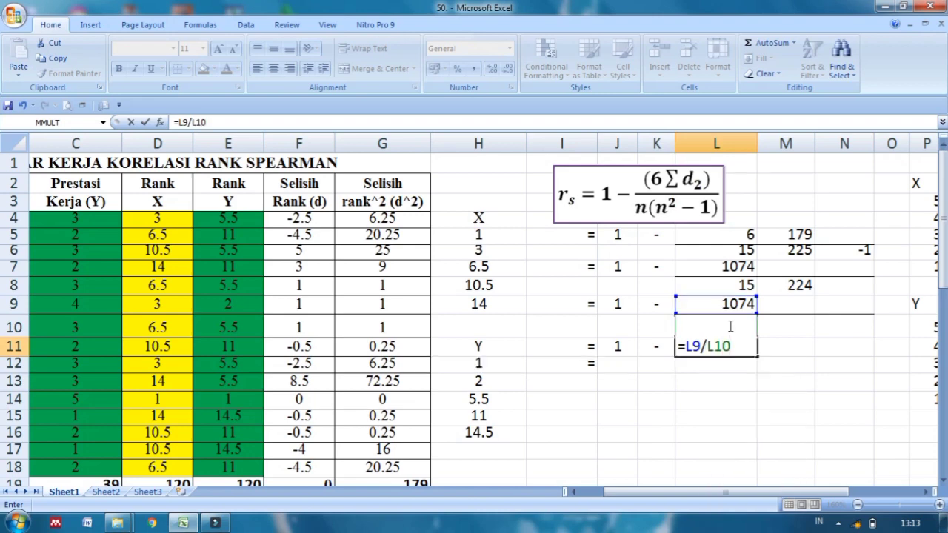
key("Return")
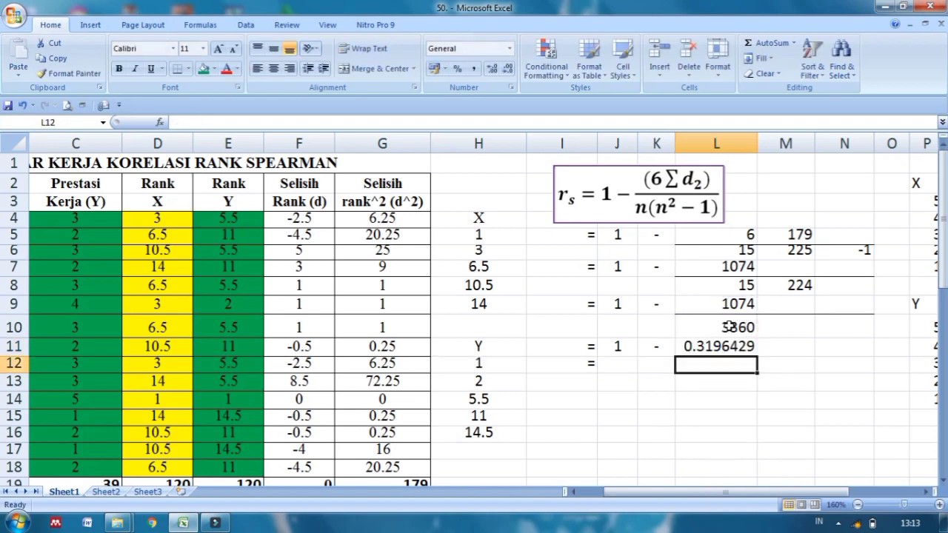
Calculate the final rs value with the formula =1-L11 in J12
left_click(618, 367)
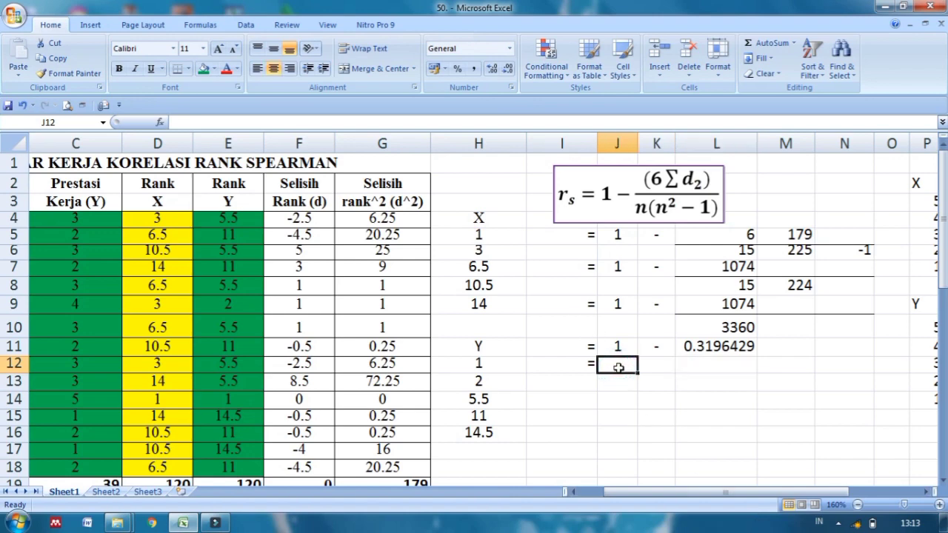
type("=")
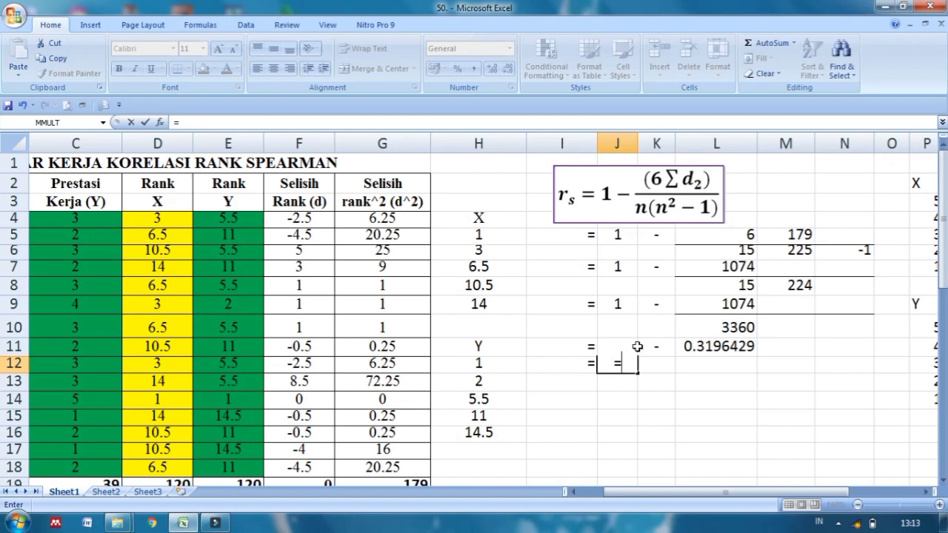
type("1-")
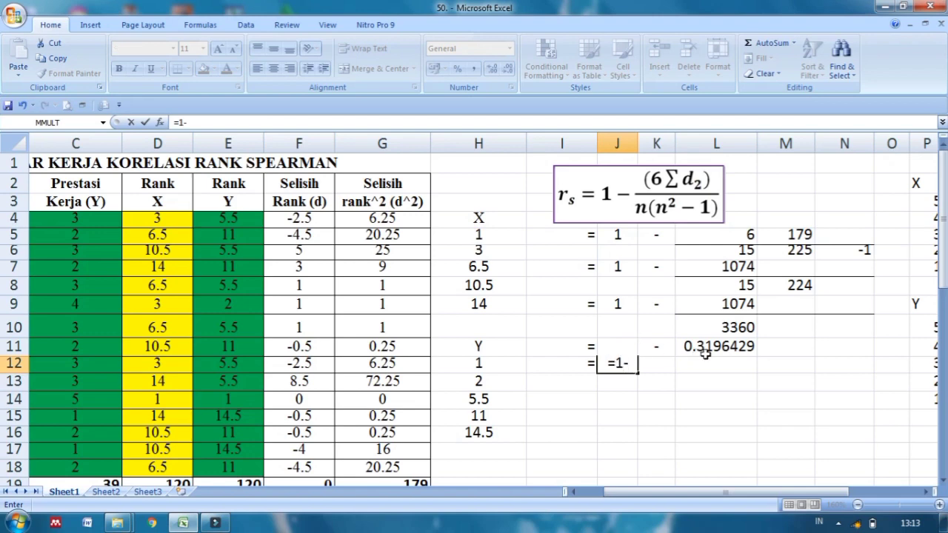
left_click(705, 353)
key("Return")
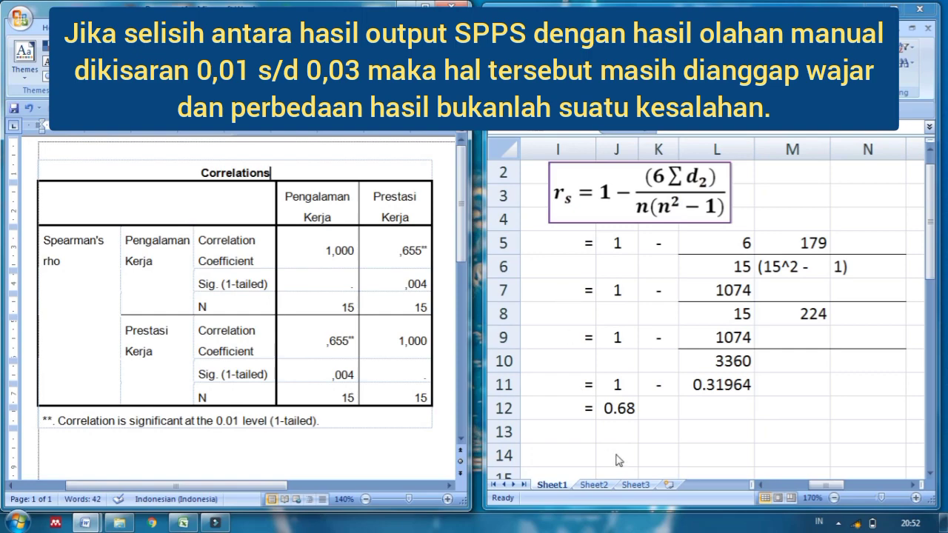
left_click(620, 430)
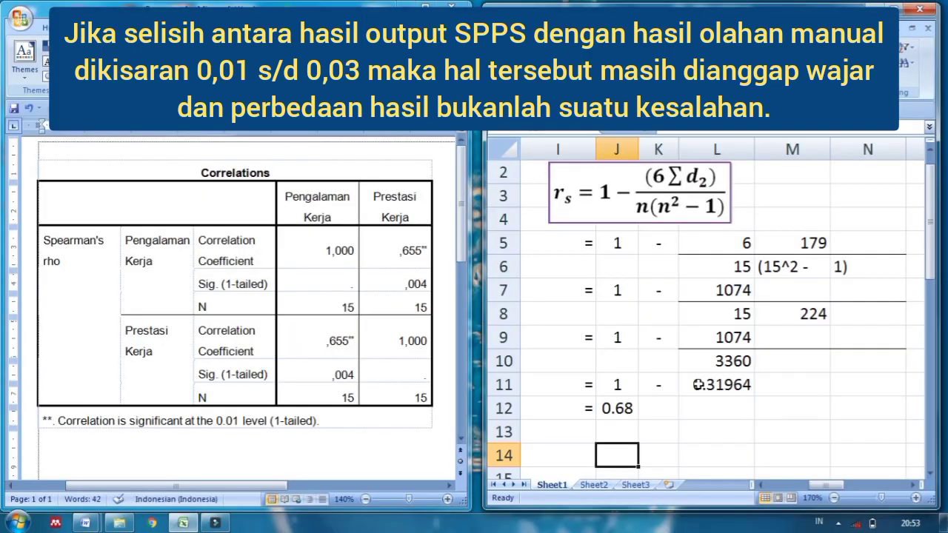